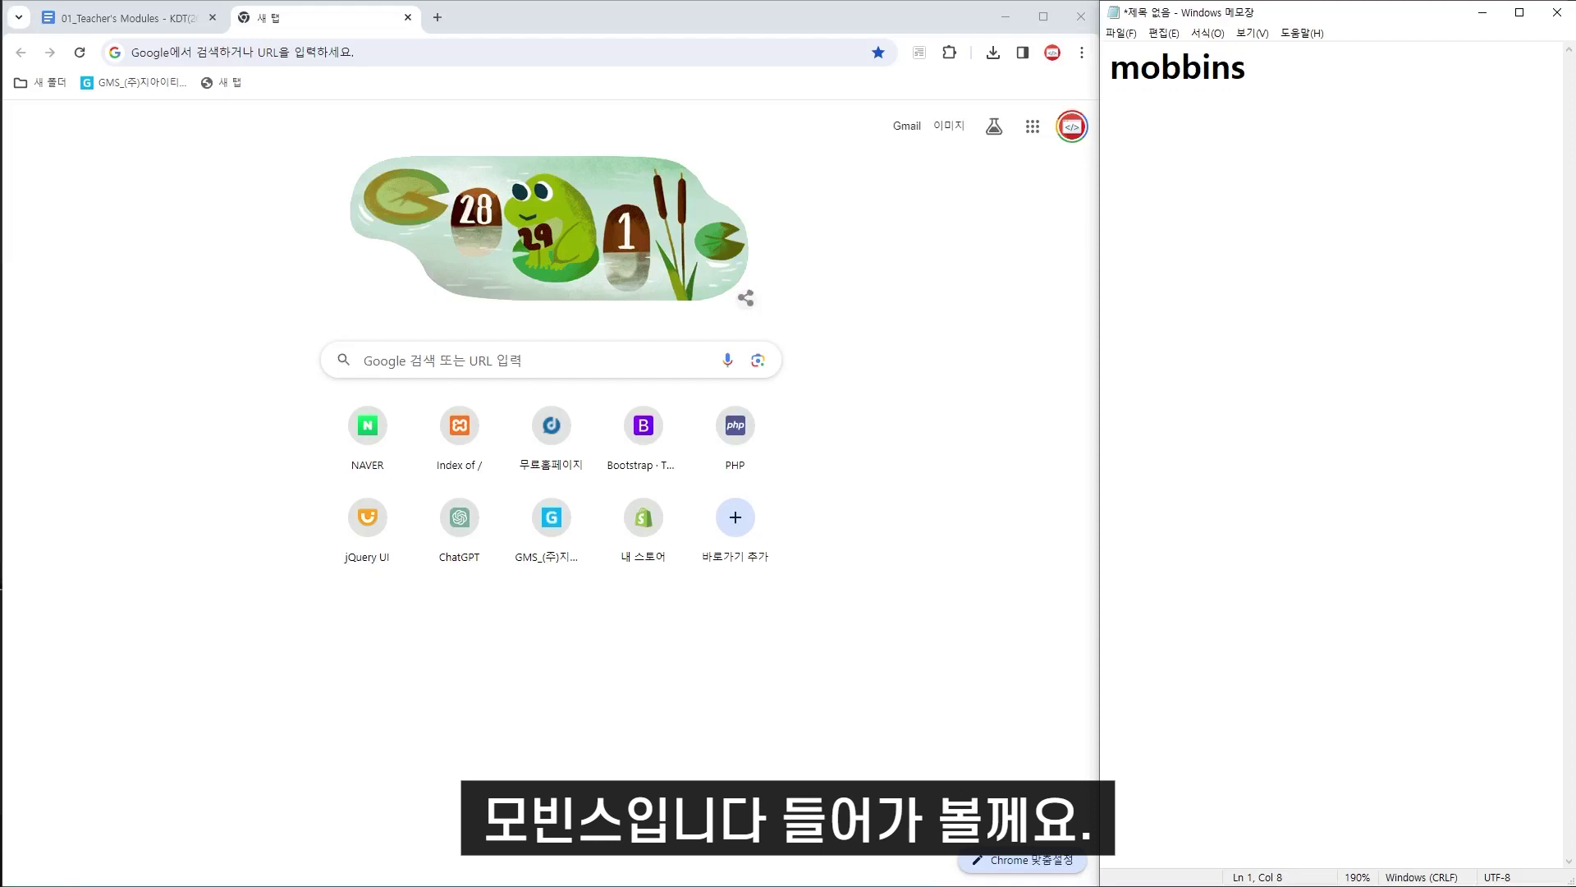
# Step: Search Google for "mobbins" and open the Mobbin site from the results in a maximized browser window
pyautogui.hotkey('ctrl', 'a')
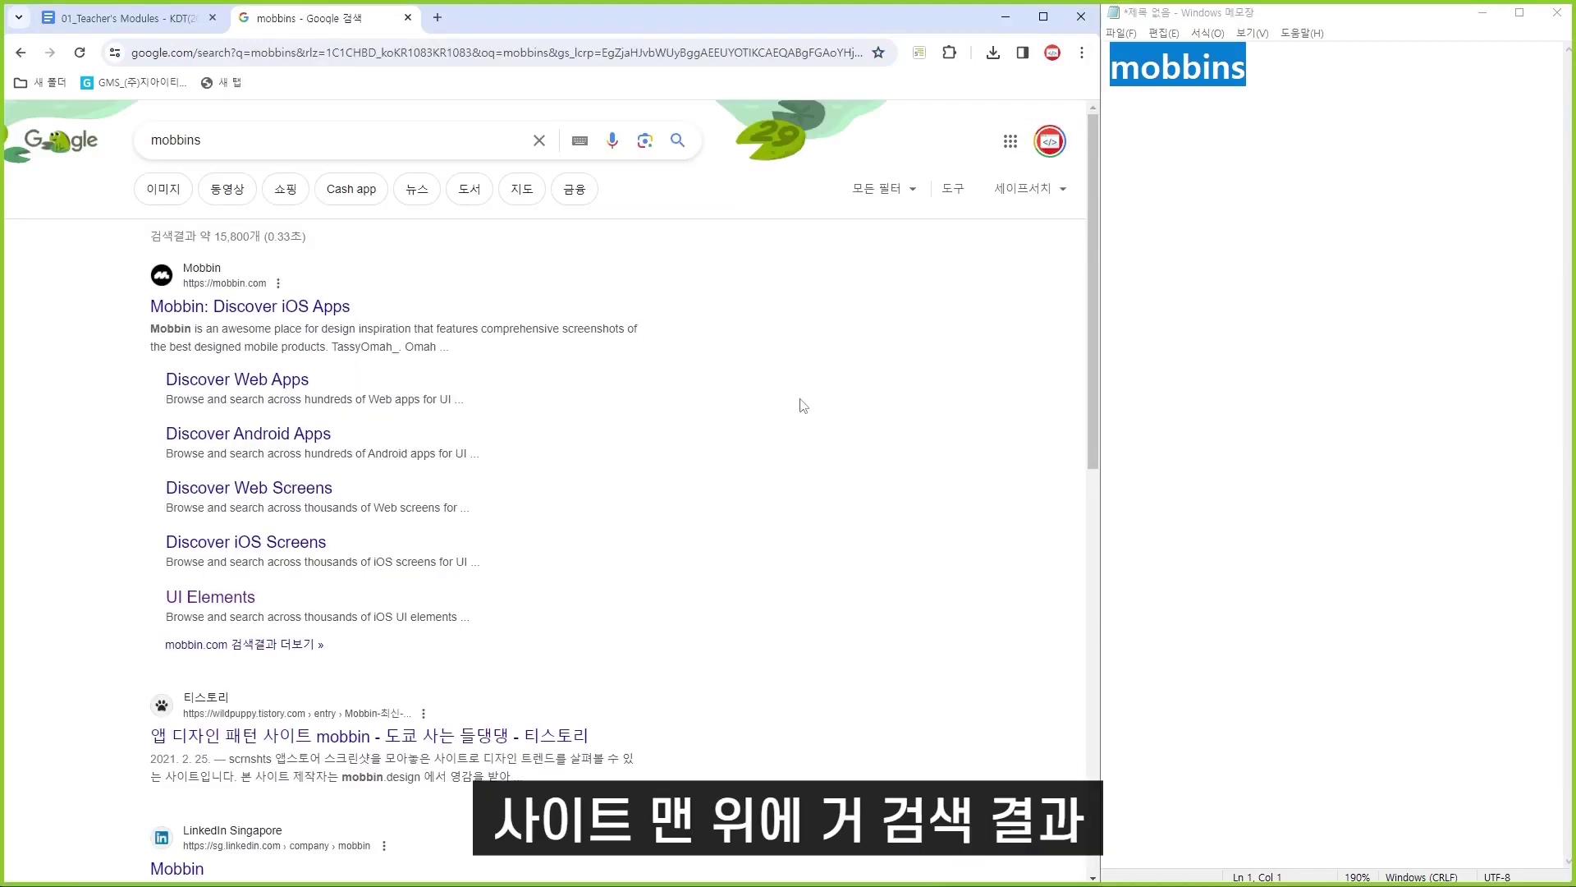
pyautogui.click(258, 303)
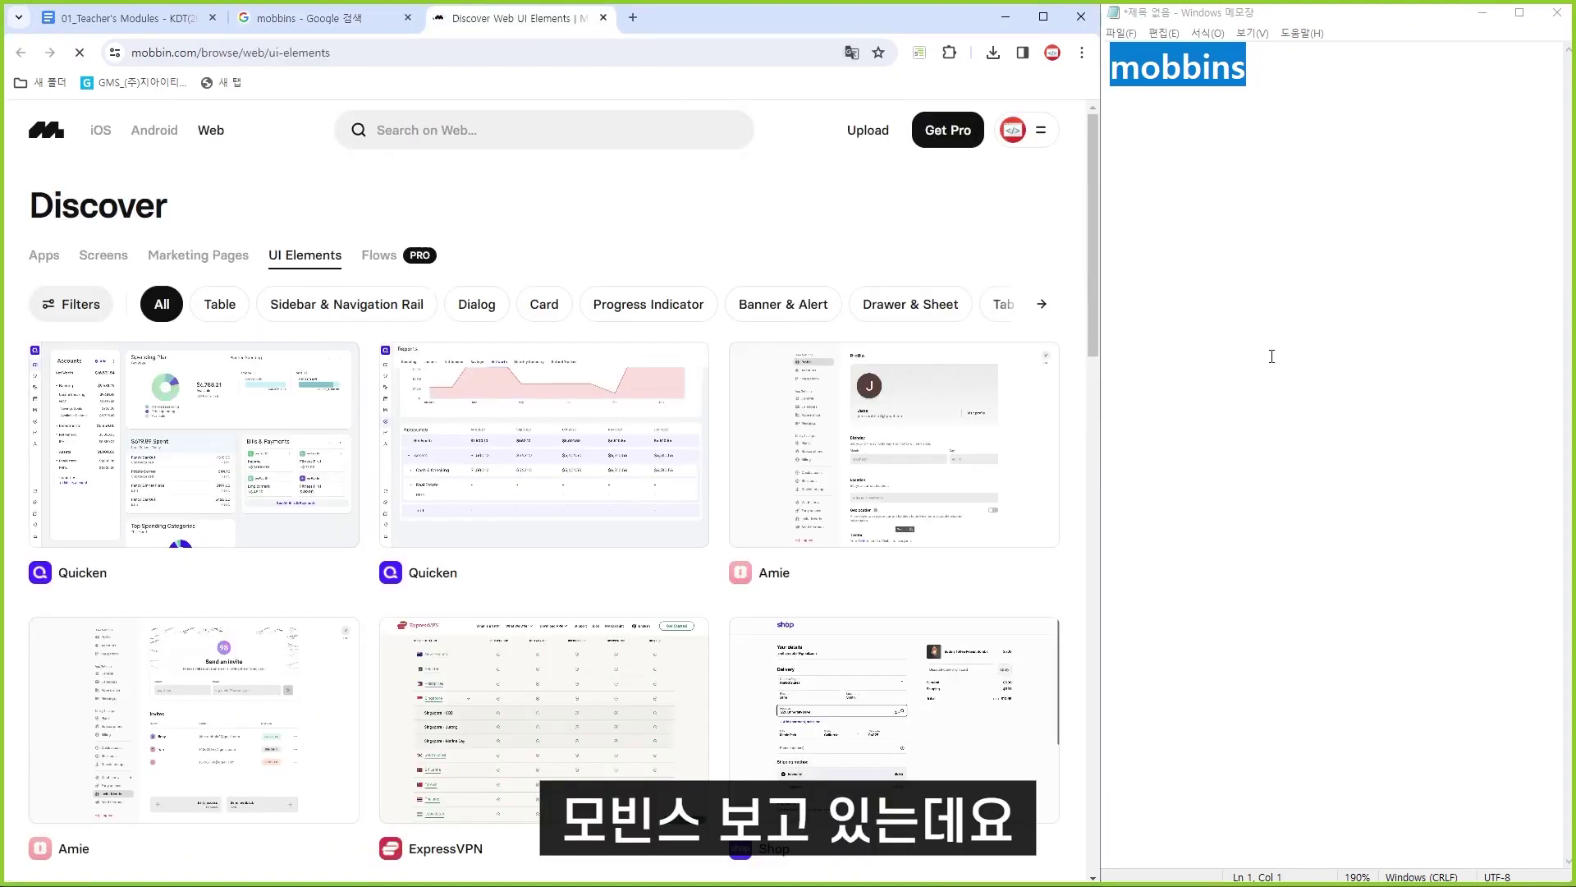
pyautogui.click(1043, 18)
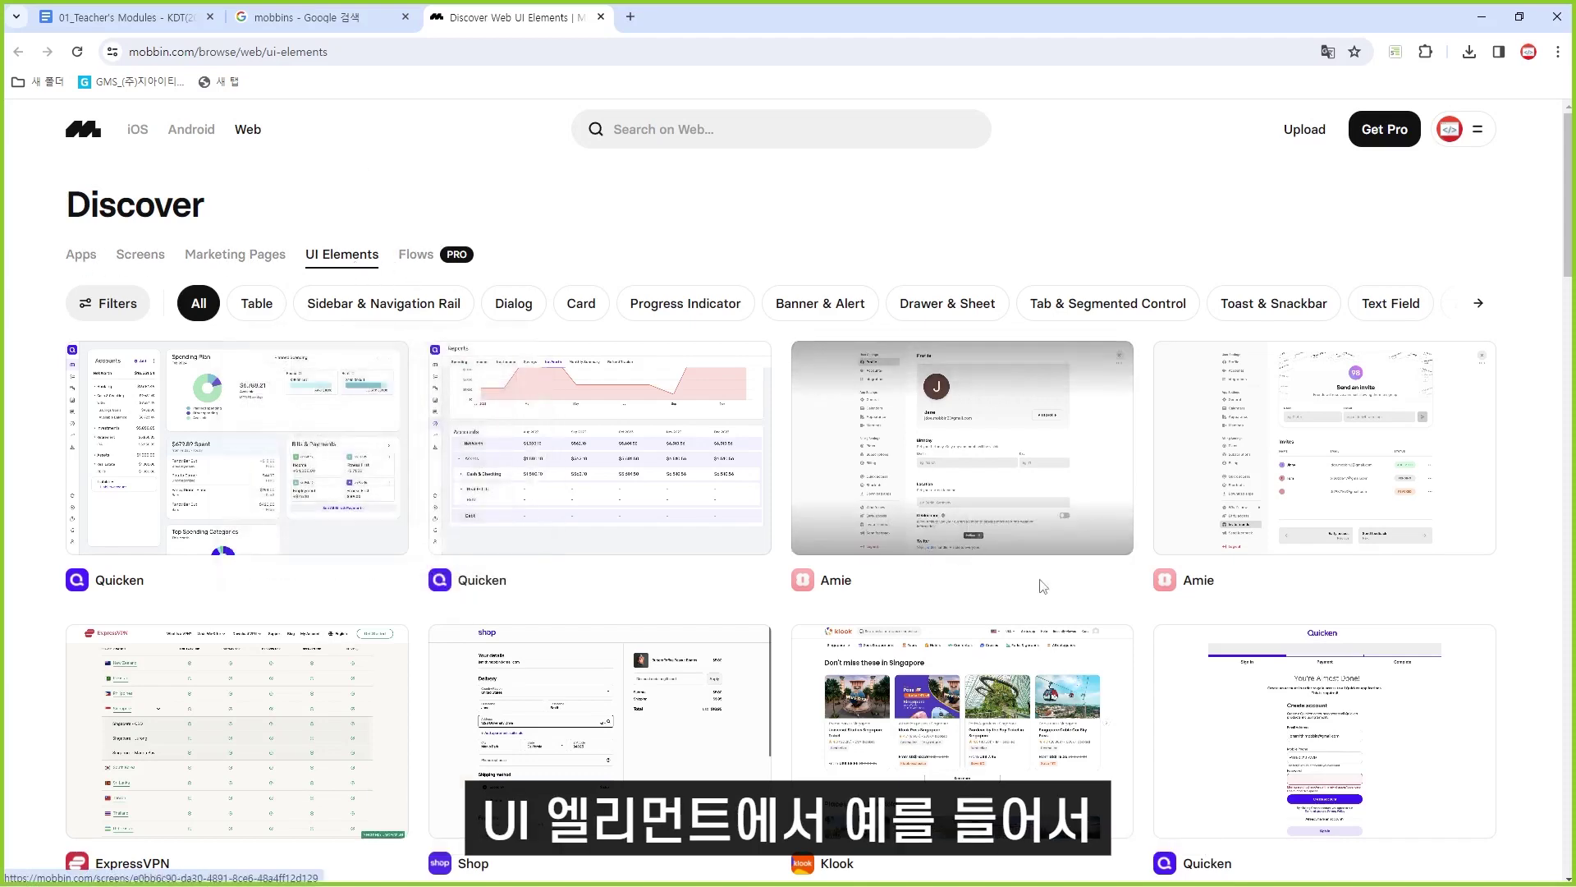
# Step: Find the Shopify Products screen among Mobbin's web UI elements and open its detail view
pyautogui.scroll(-5, 671, 607)
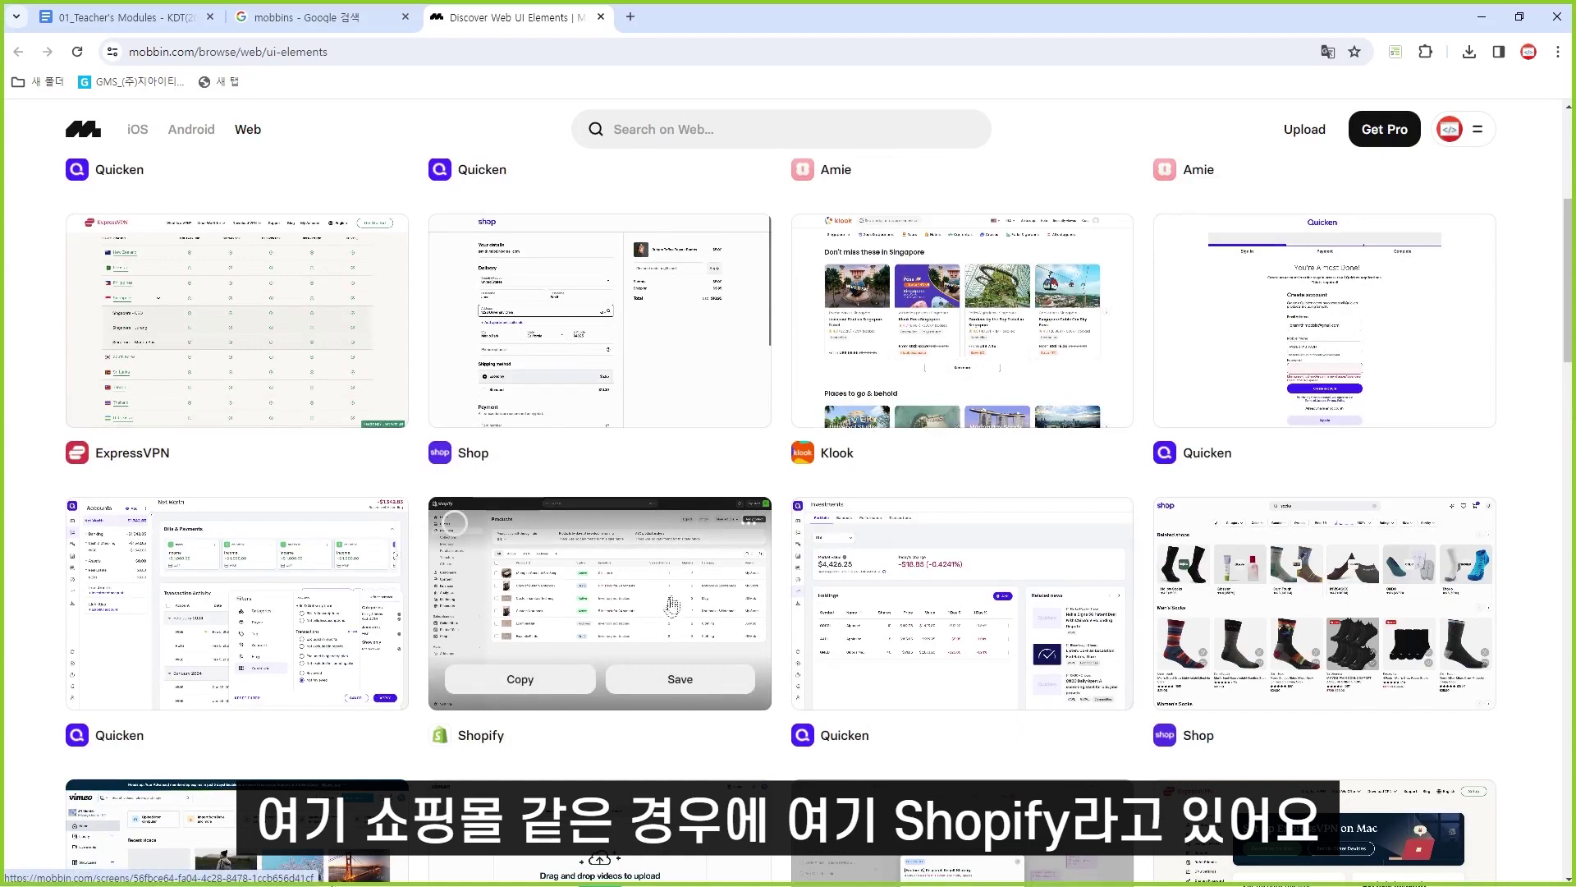
pyautogui.scroll(-3, 672, 616)
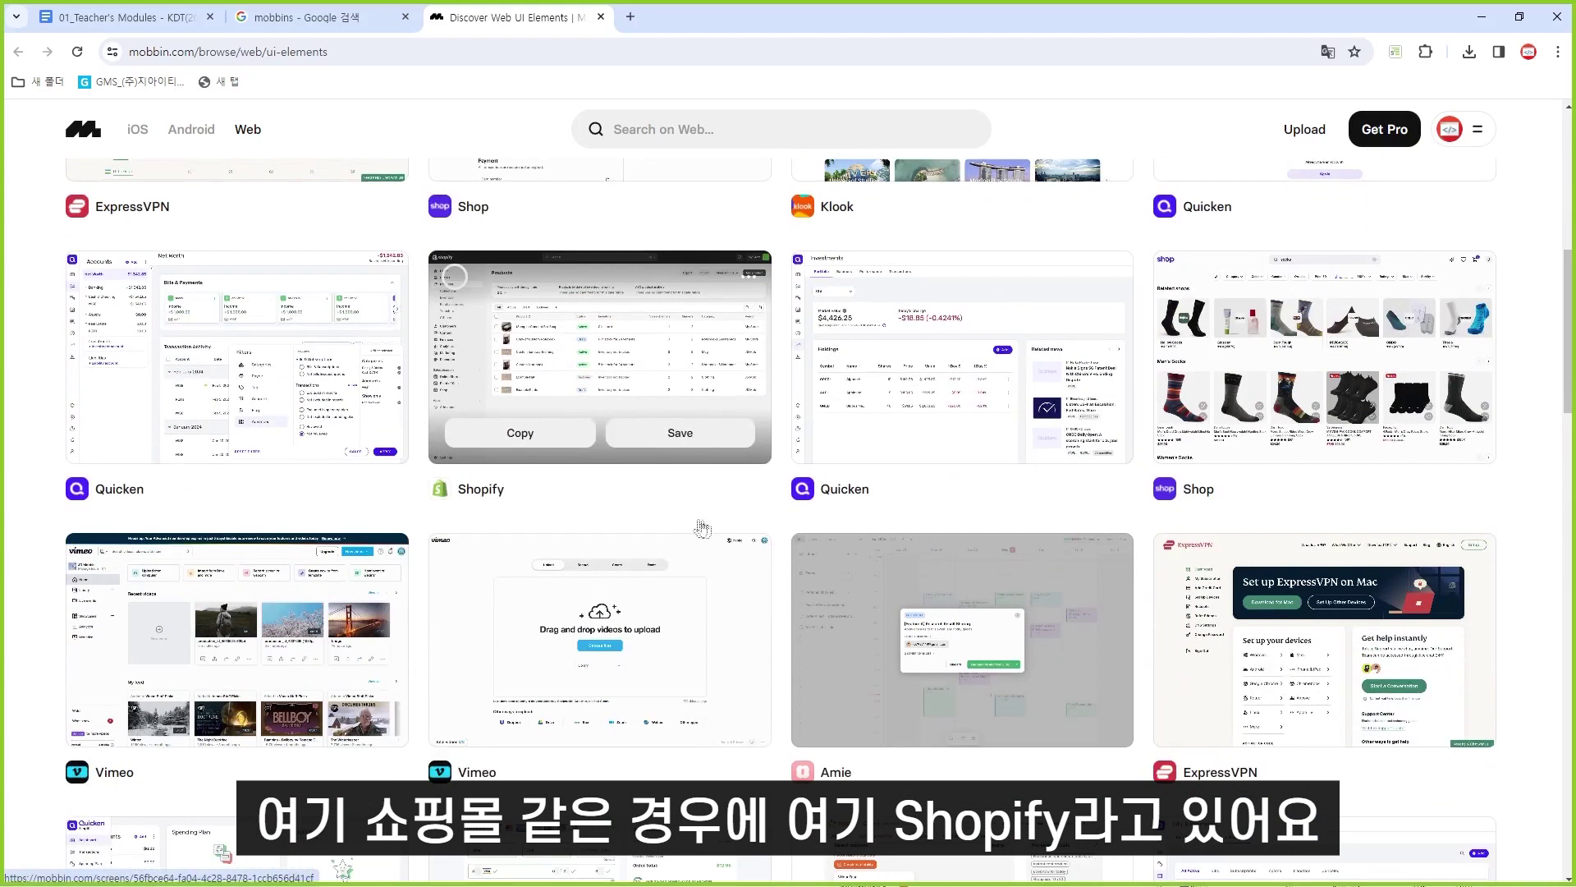
pyautogui.click(662, 338)
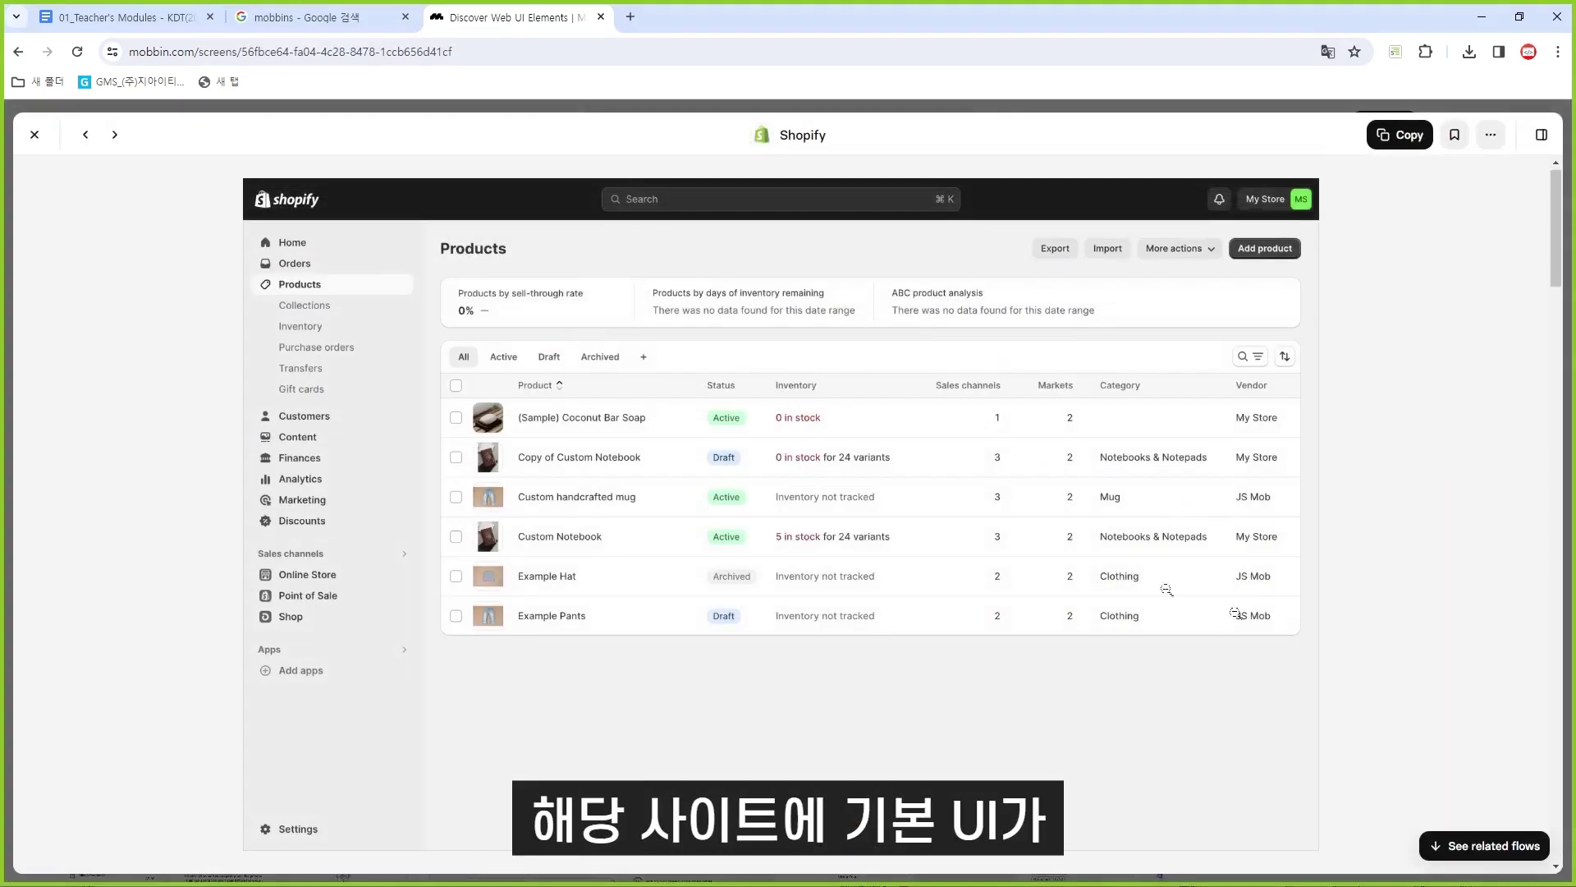
# Step: Open the "Products on Shopify" flow from the flows in which the screen is found
pyautogui.scroll(-8, 1264, 546)
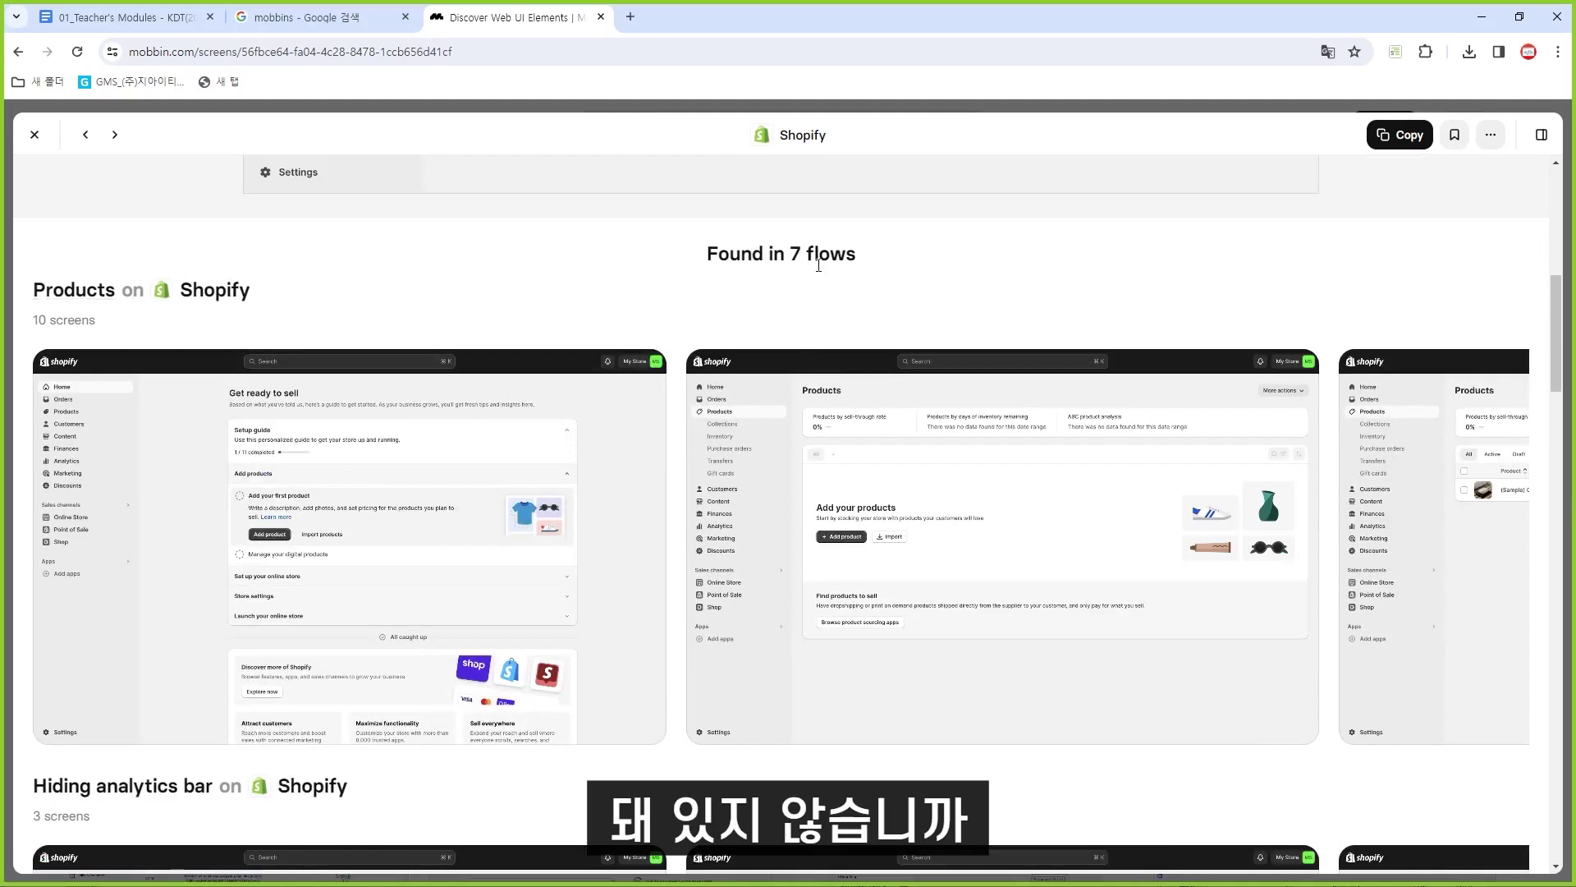
pyautogui.scroll(2, 818, 265)
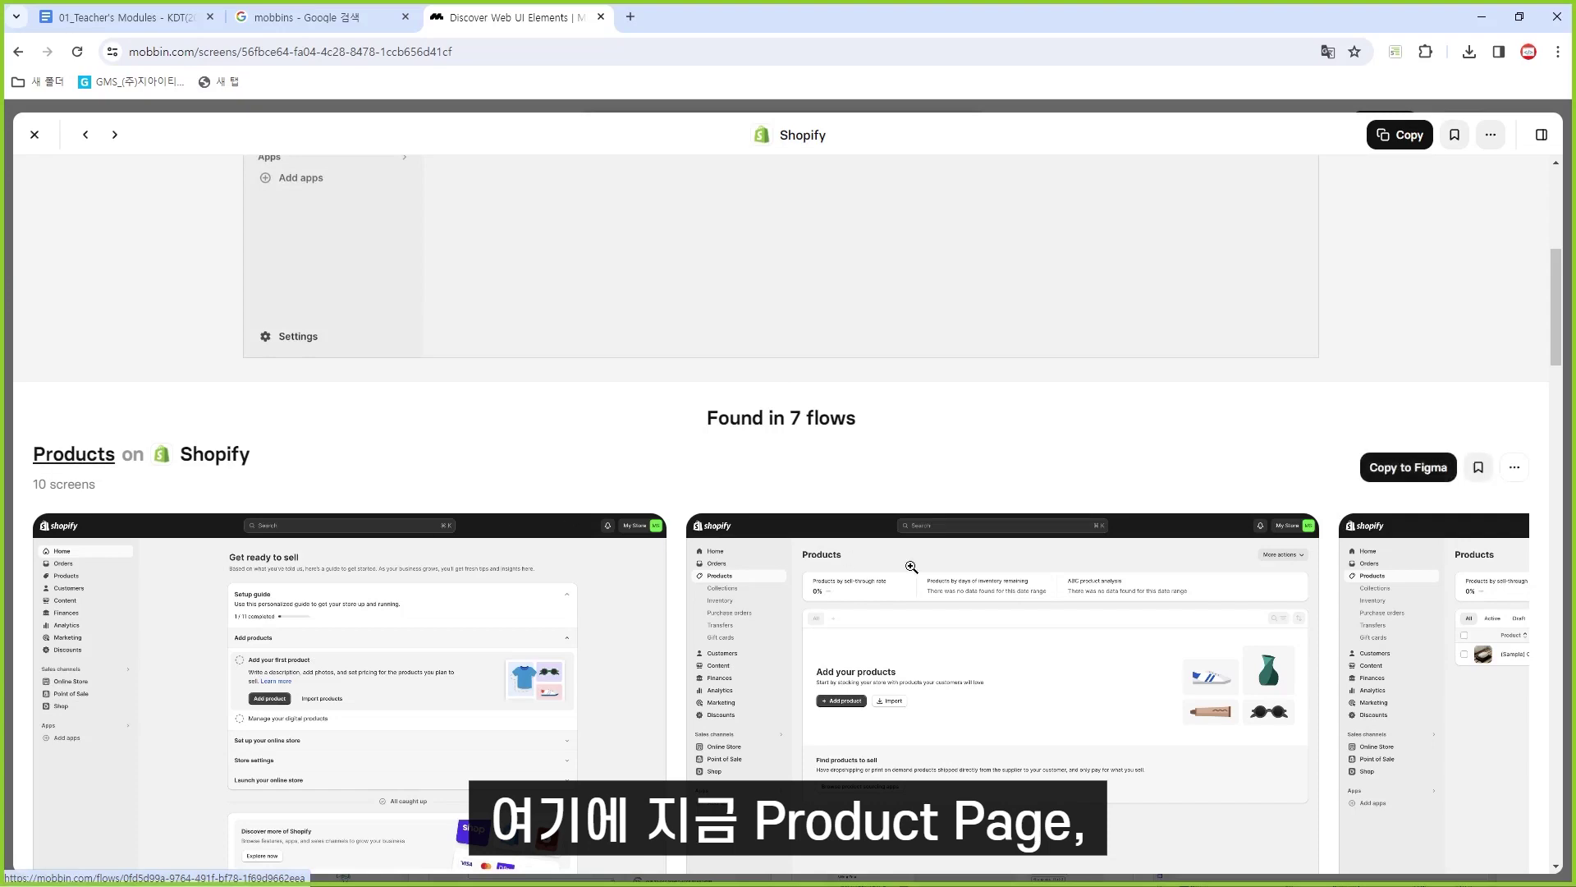
pyautogui.click(55, 452)
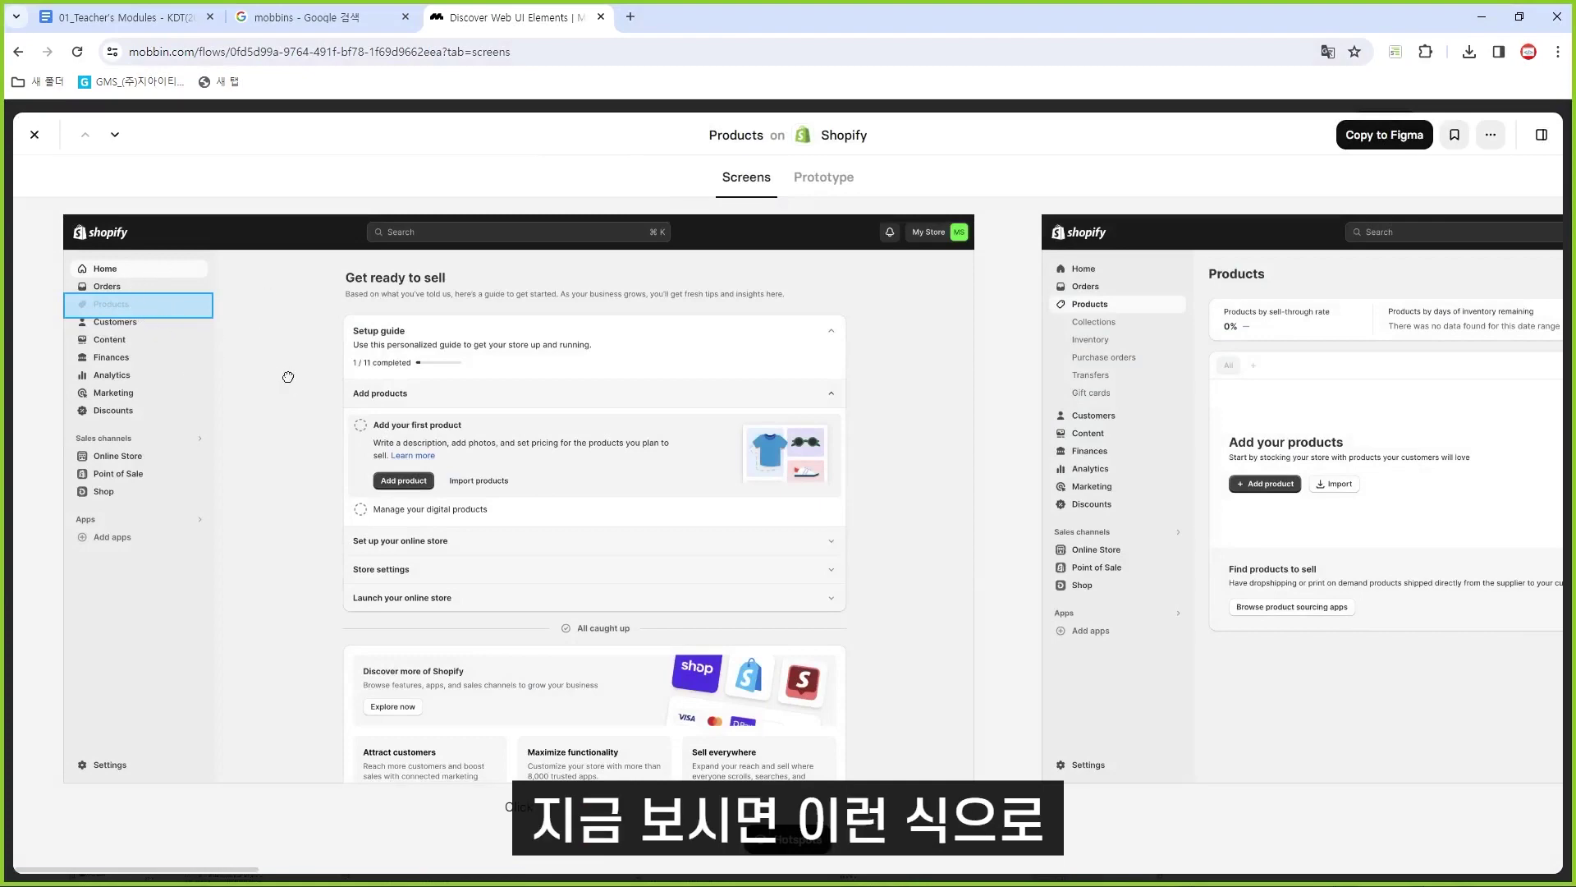
pyautogui.click(172, 305)
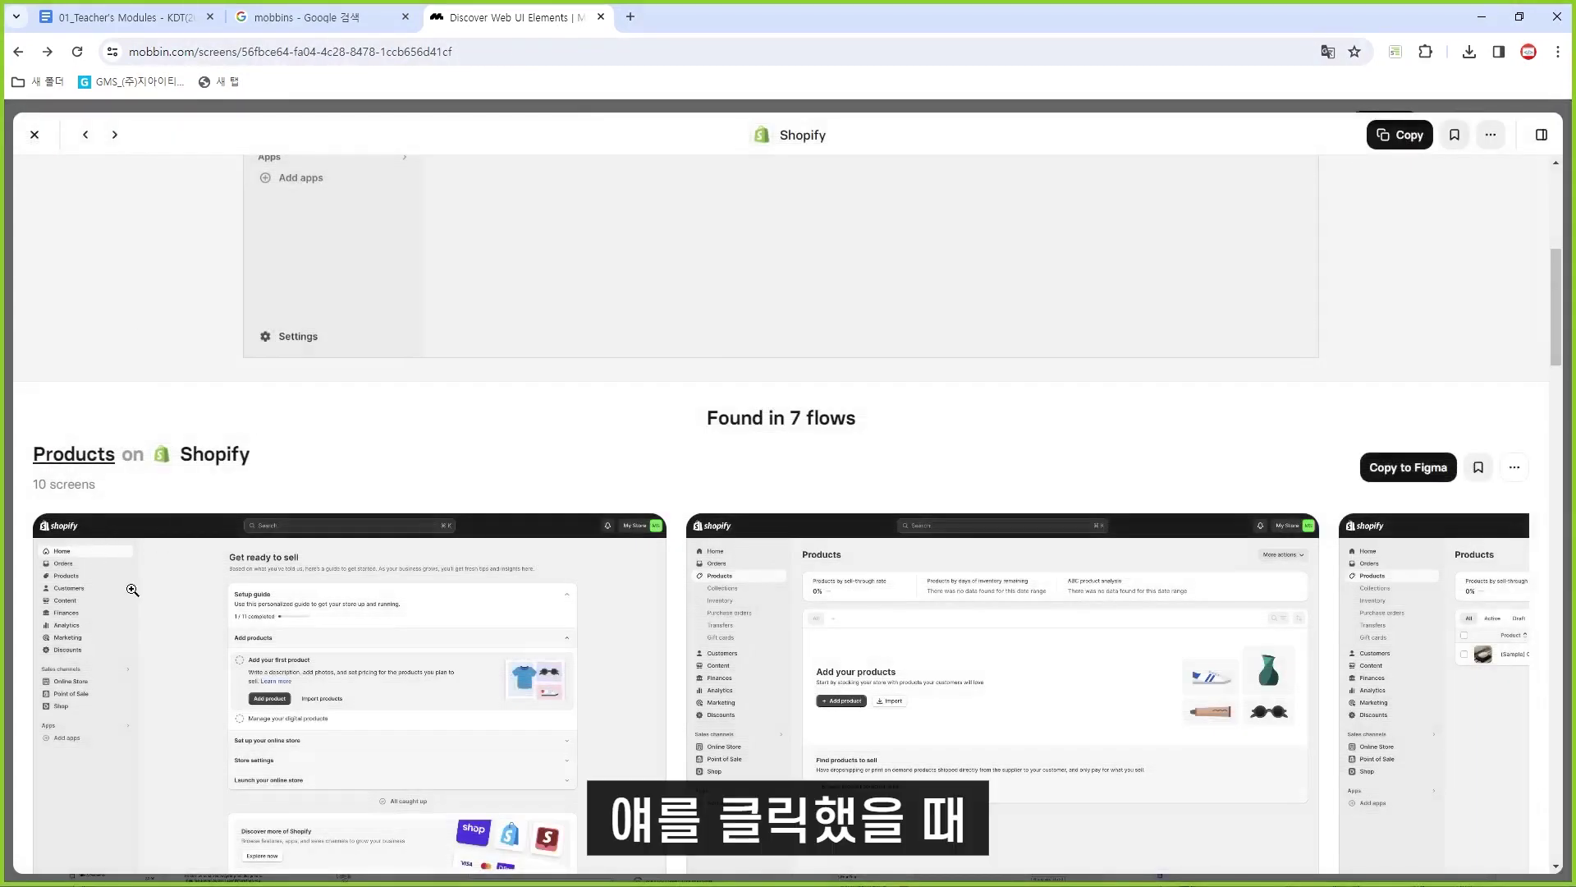
pyautogui.click(72, 454)
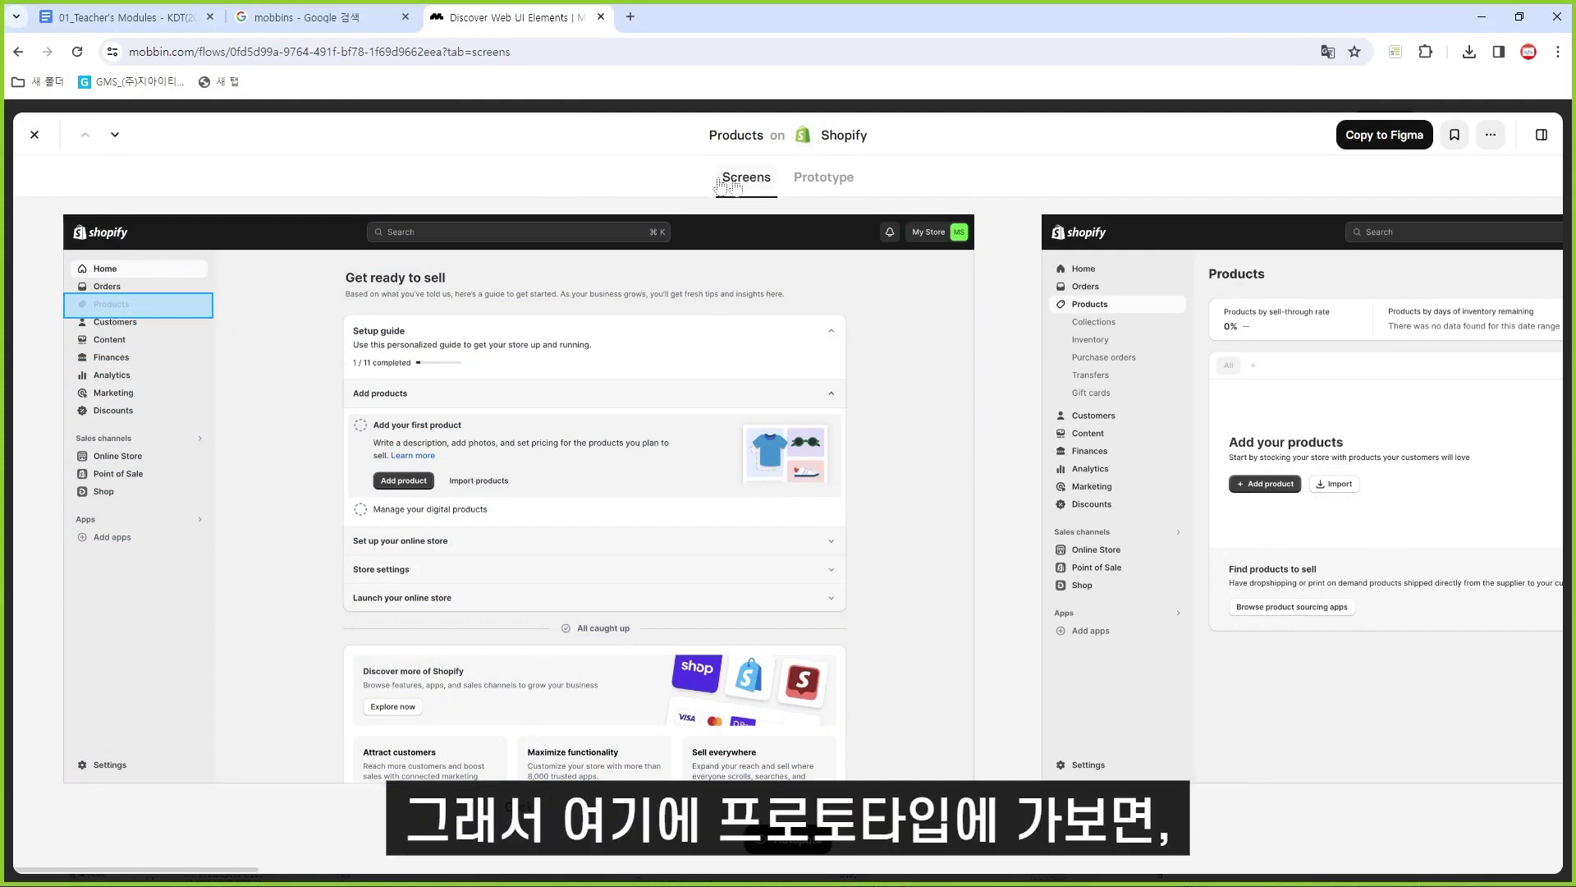
# Step: Walk through the flow's prototype from Home through Products, the Draft filter, Collections, Inventory and Purchase orders to Gift cards
pyautogui.click(835, 187)
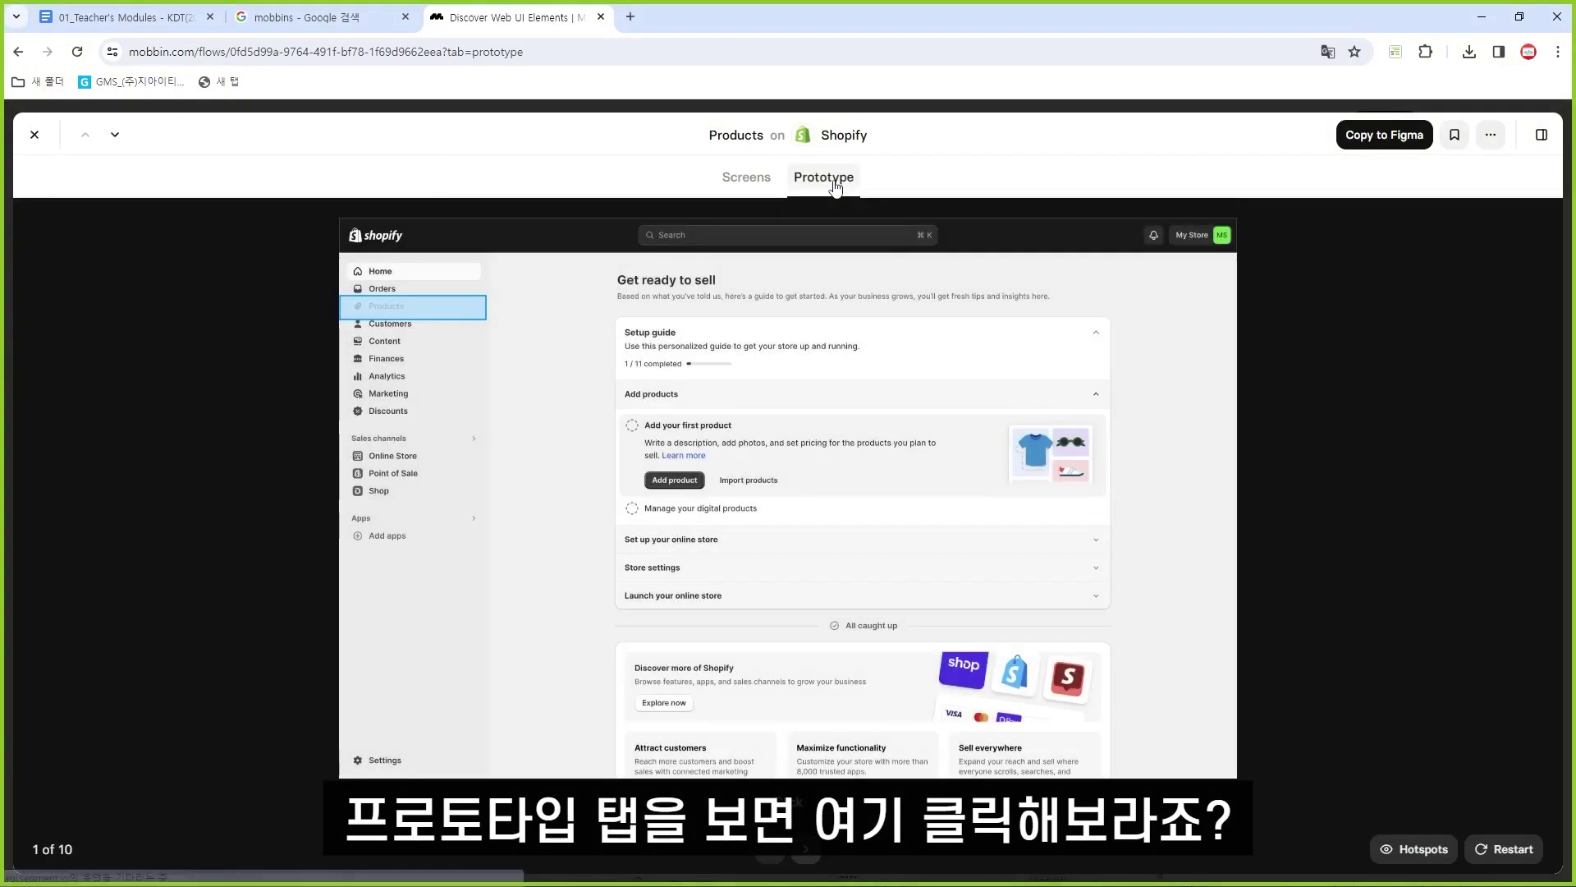
pyautogui.click(382, 310)
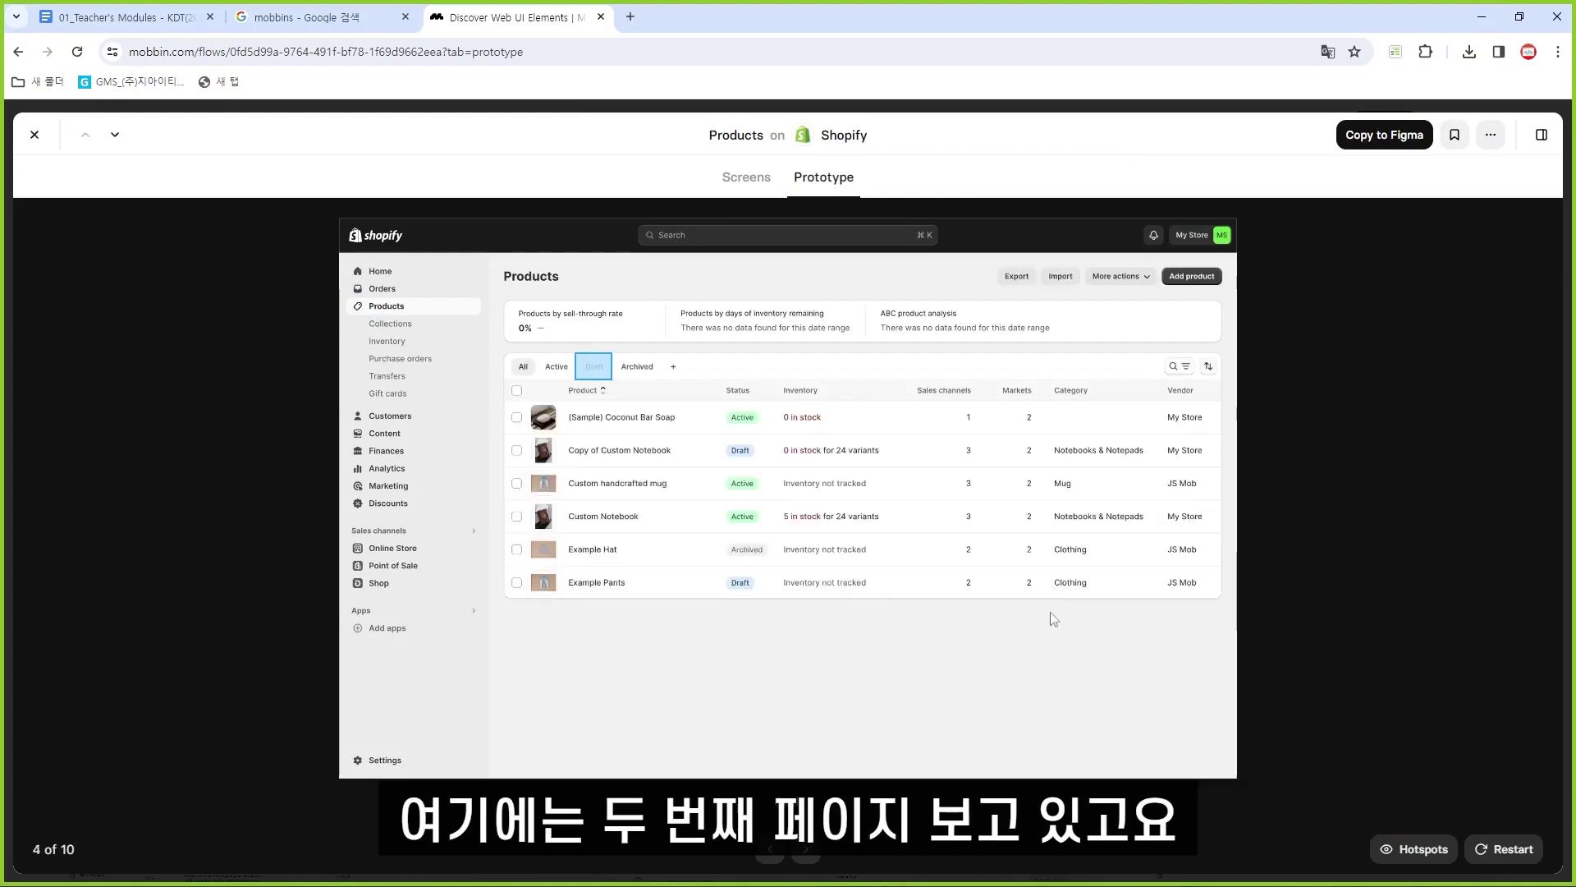
pyautogui.click(595, 370)
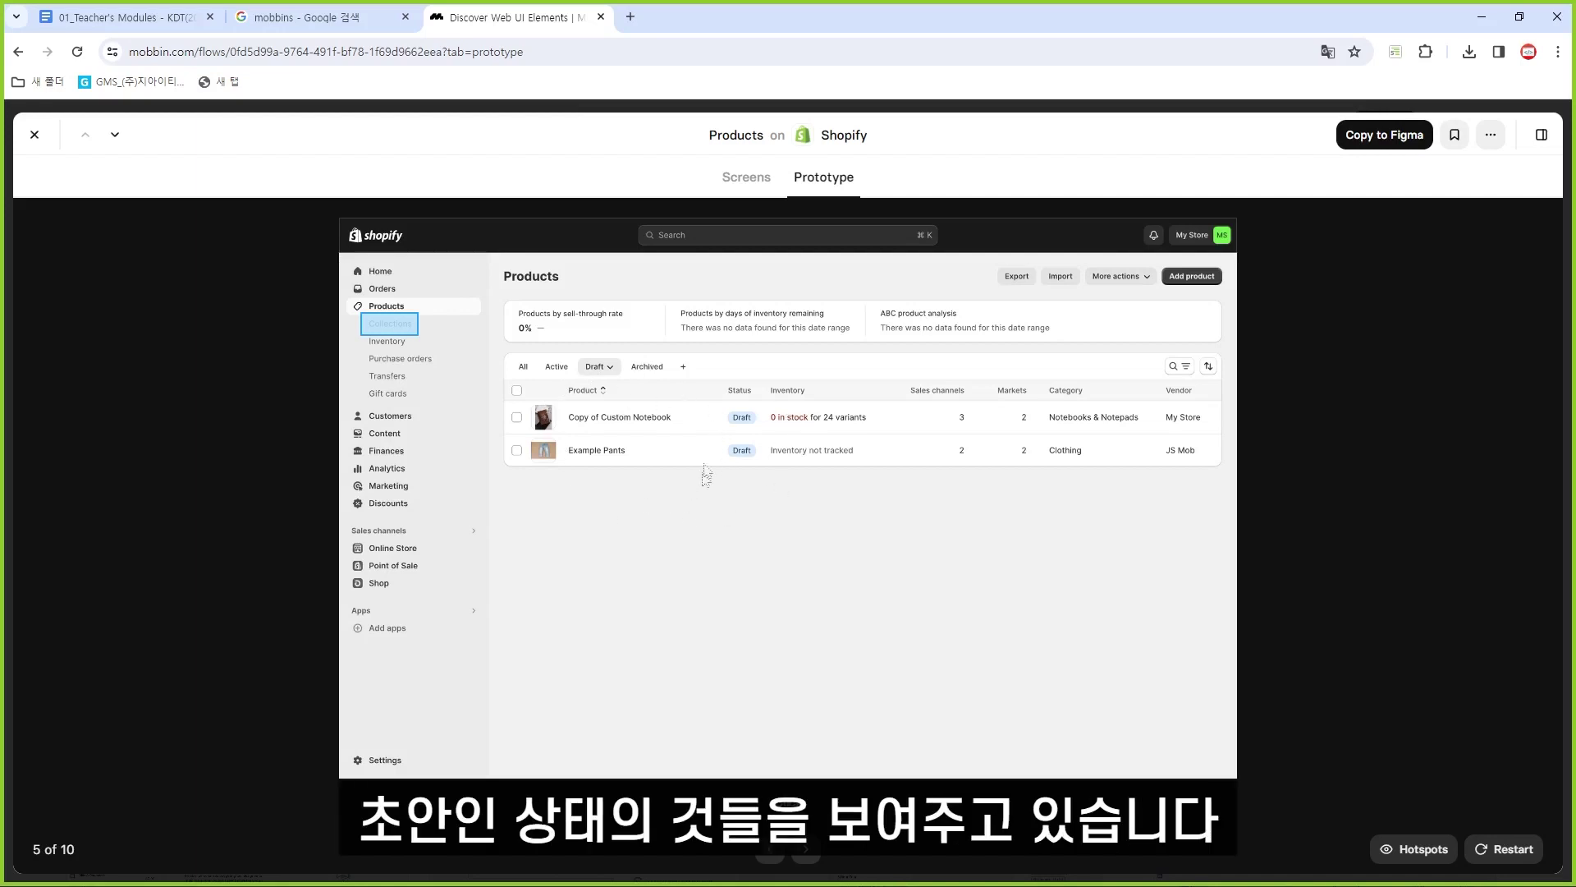
pyautogui.click(398, 327)
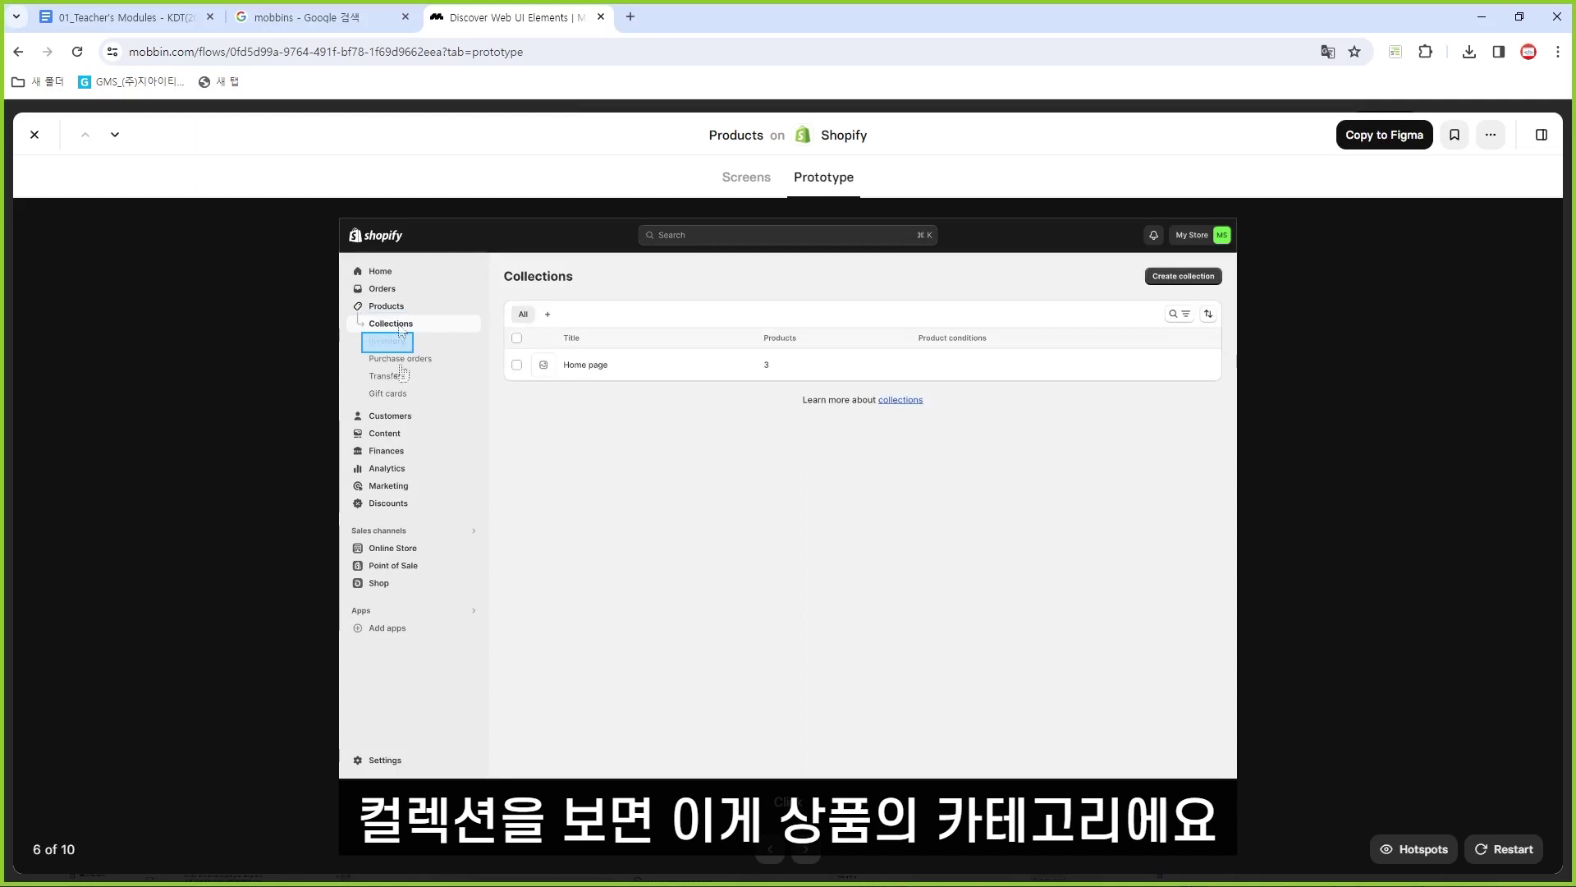
pyautogui.click(391, 344)
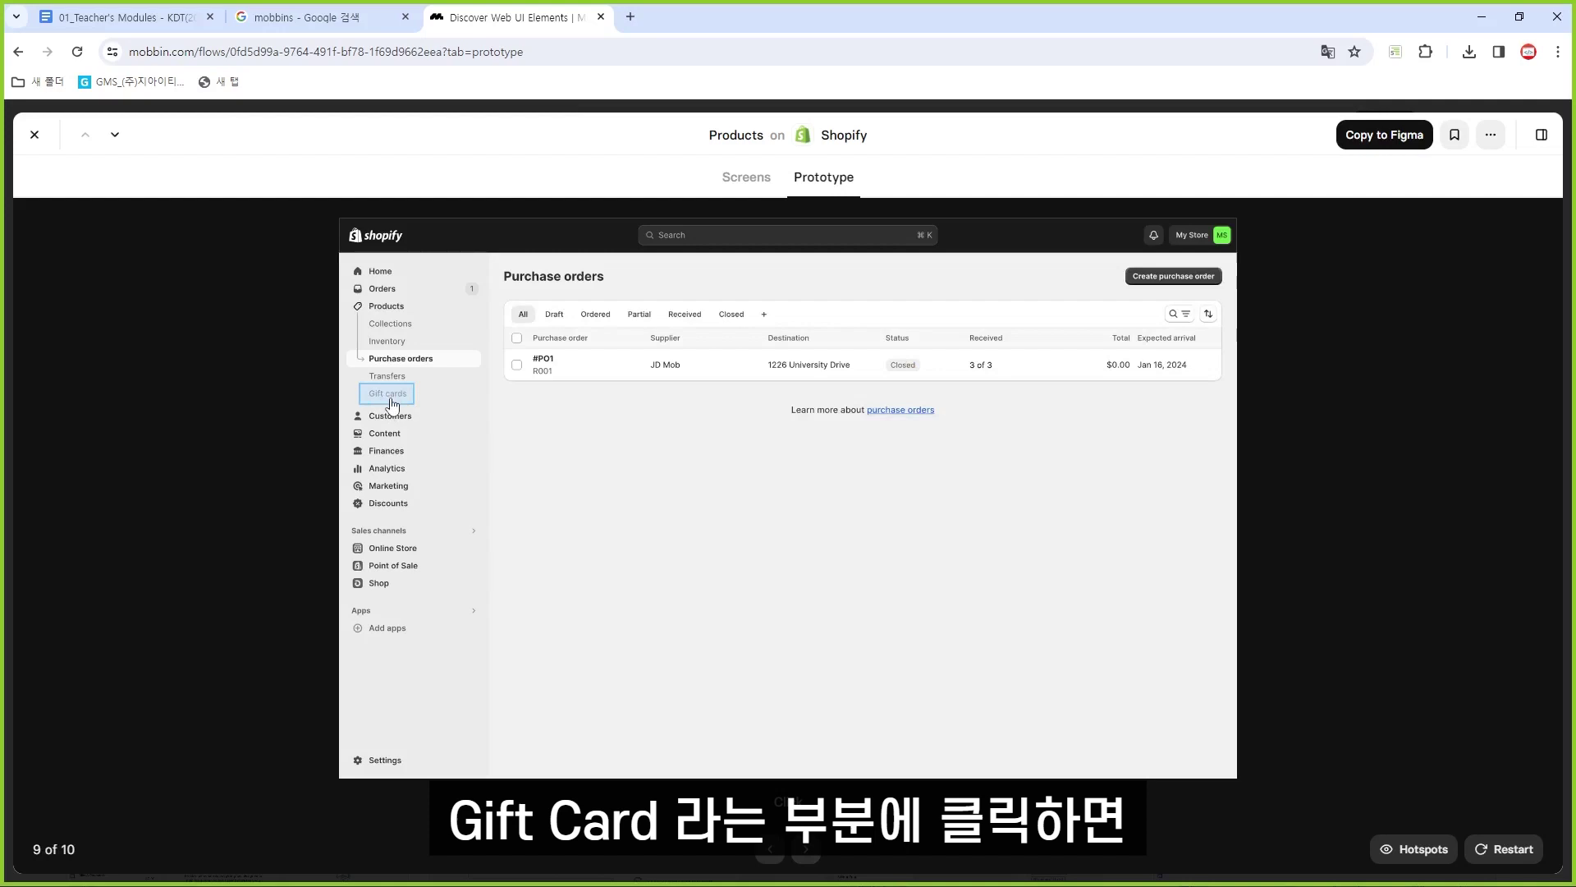
pyautogui.click(392, 395)
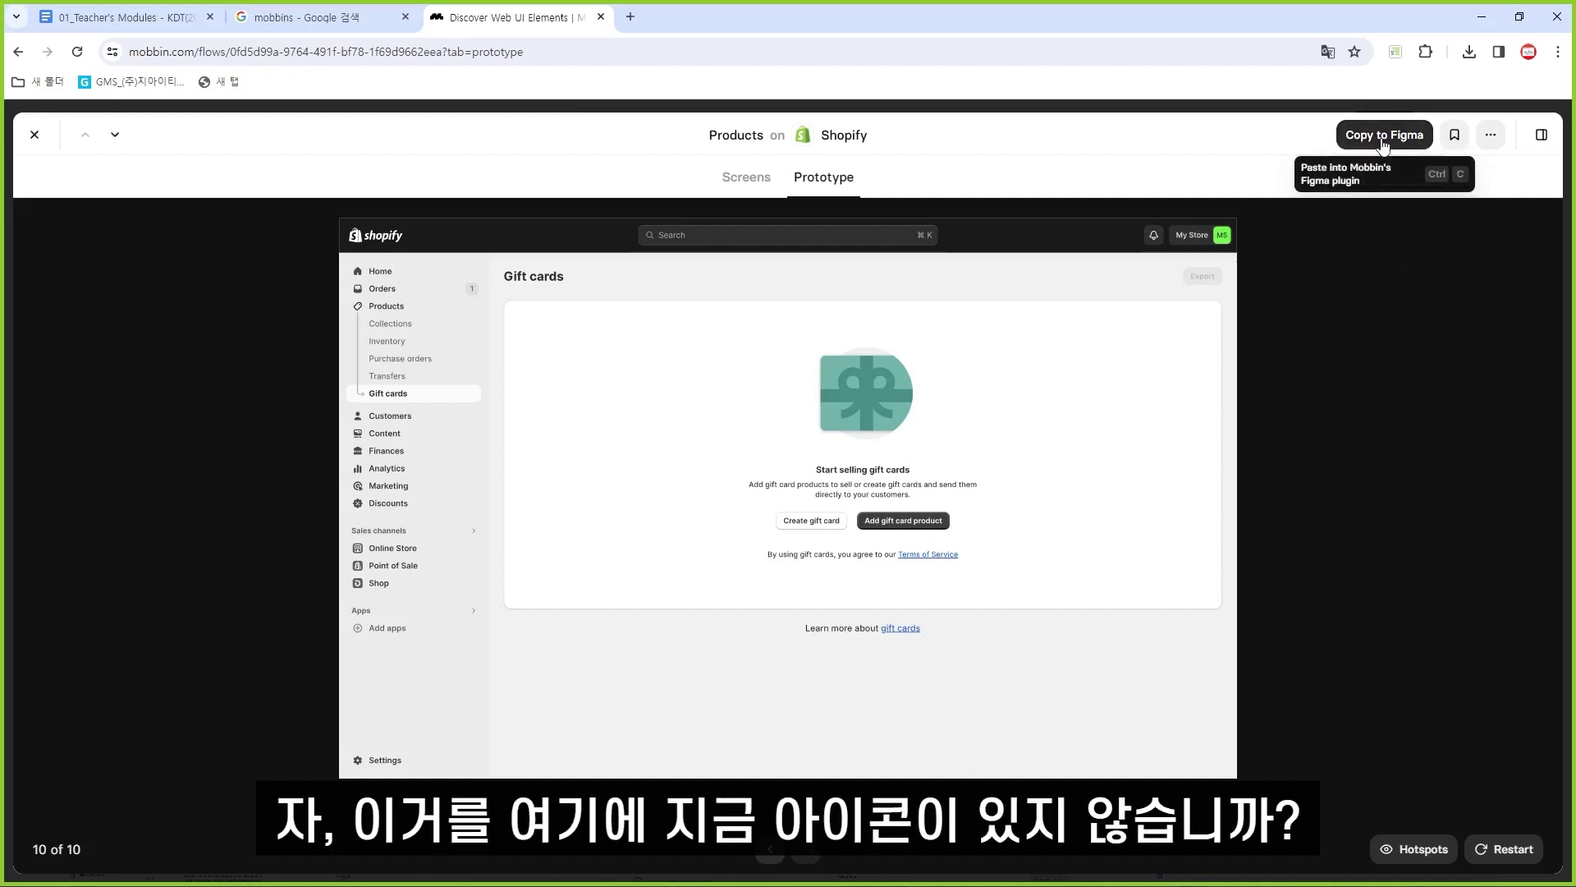
# Step: Copy the Shopify Products flow for Figma and go to the download page of the Mobbin plugin
pyautogui.moveTo(1379, 102)
pyautogui.mouseDown()
pyautogui.moveTo(1404, 190)
pyautogui.moveTo(1466, 191)
pyautogui.mouseUp()
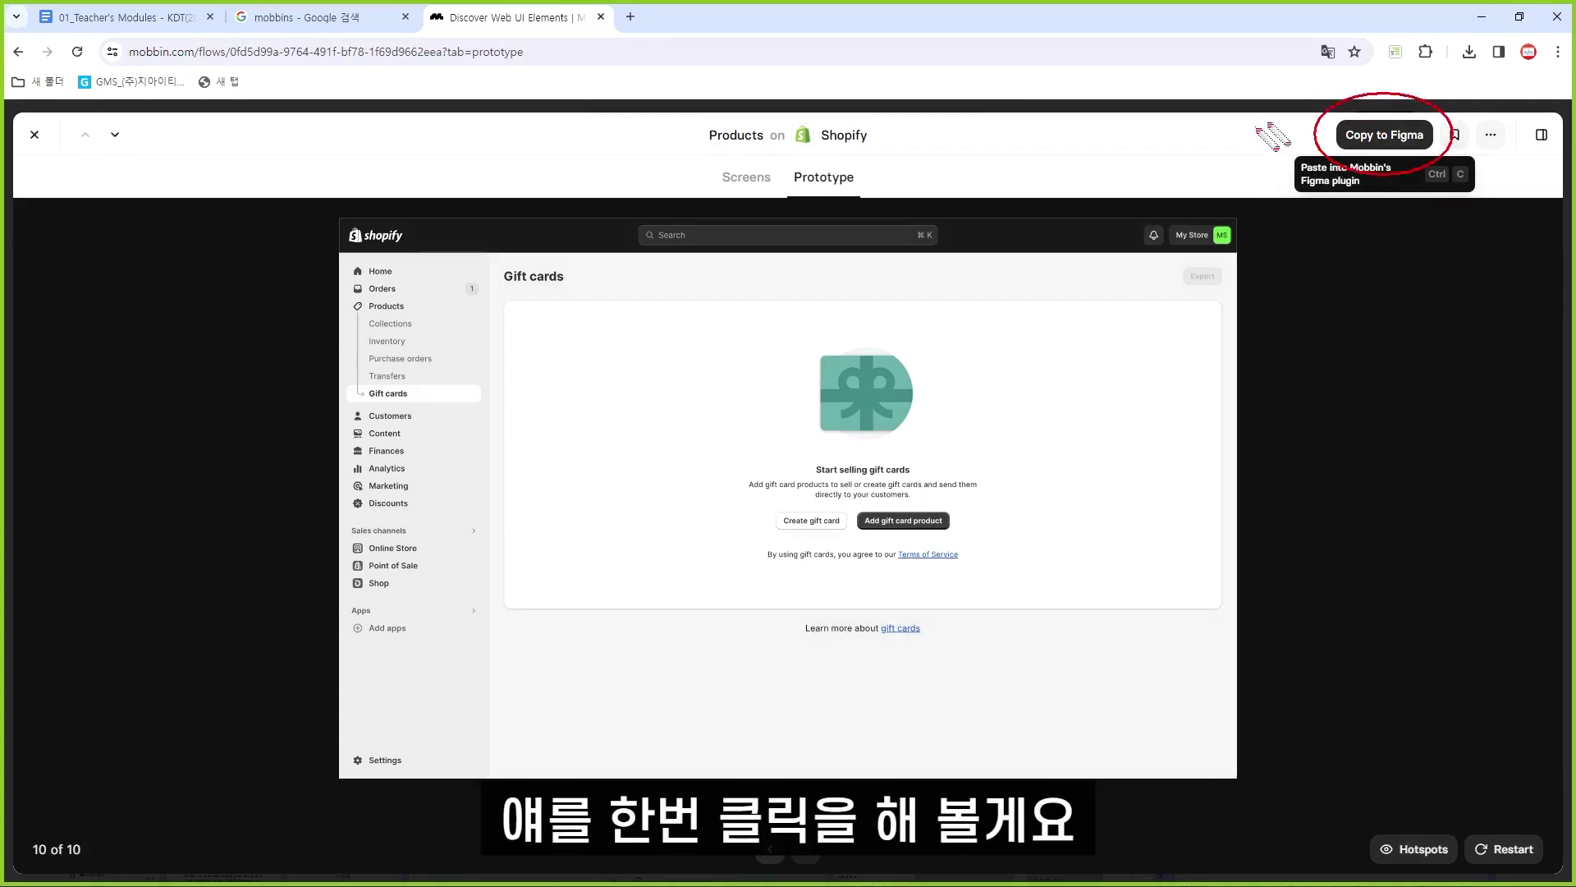
pyautogui.click(1376, 143)
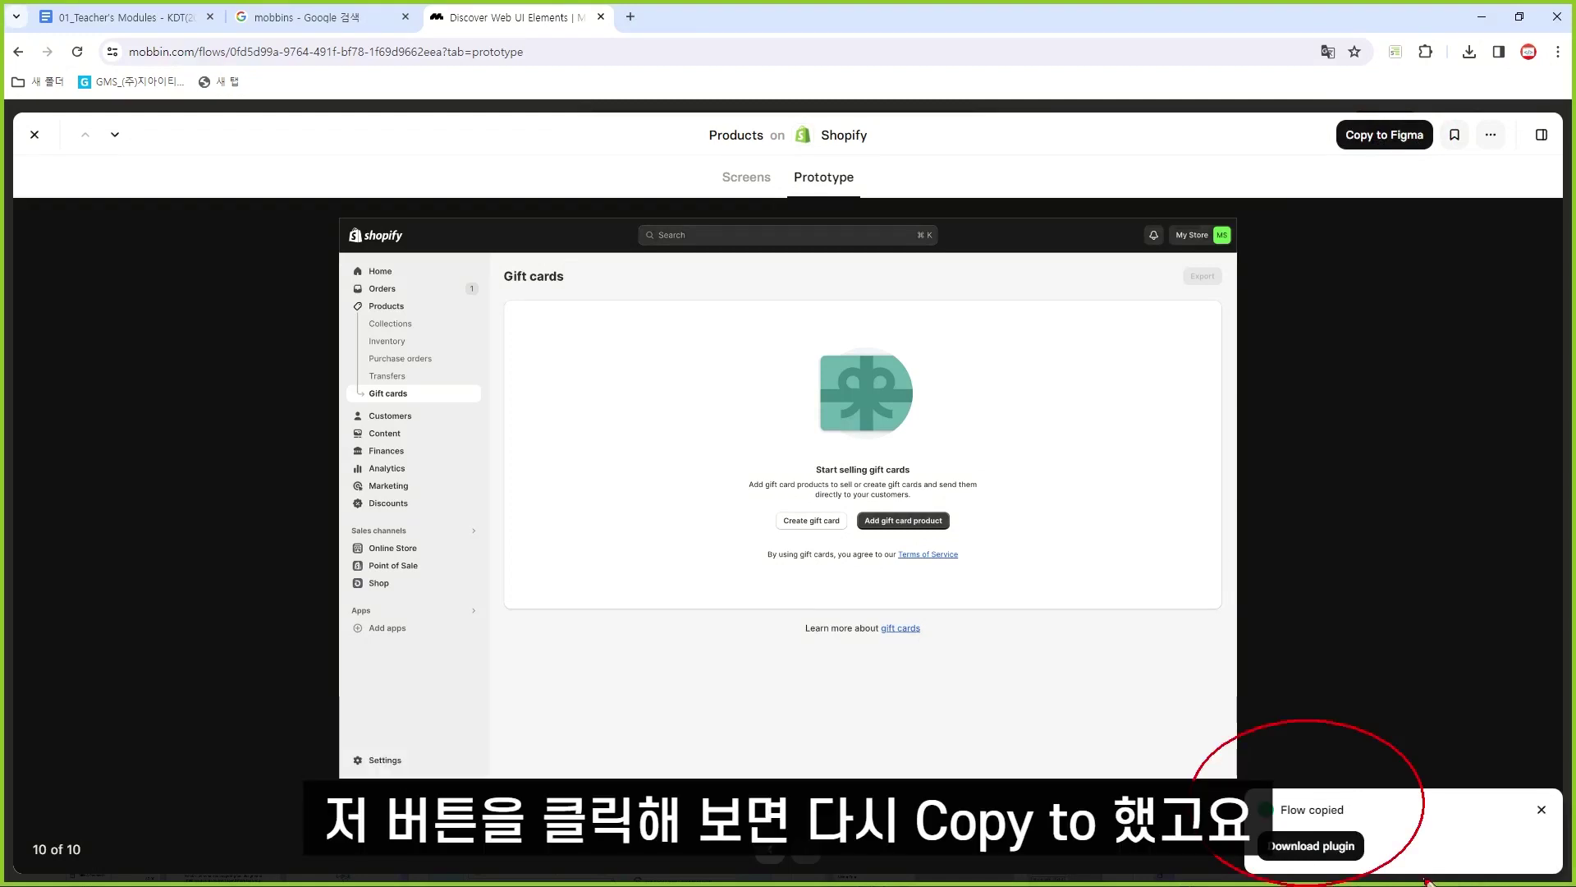
pyautogui.click(1382, 142)
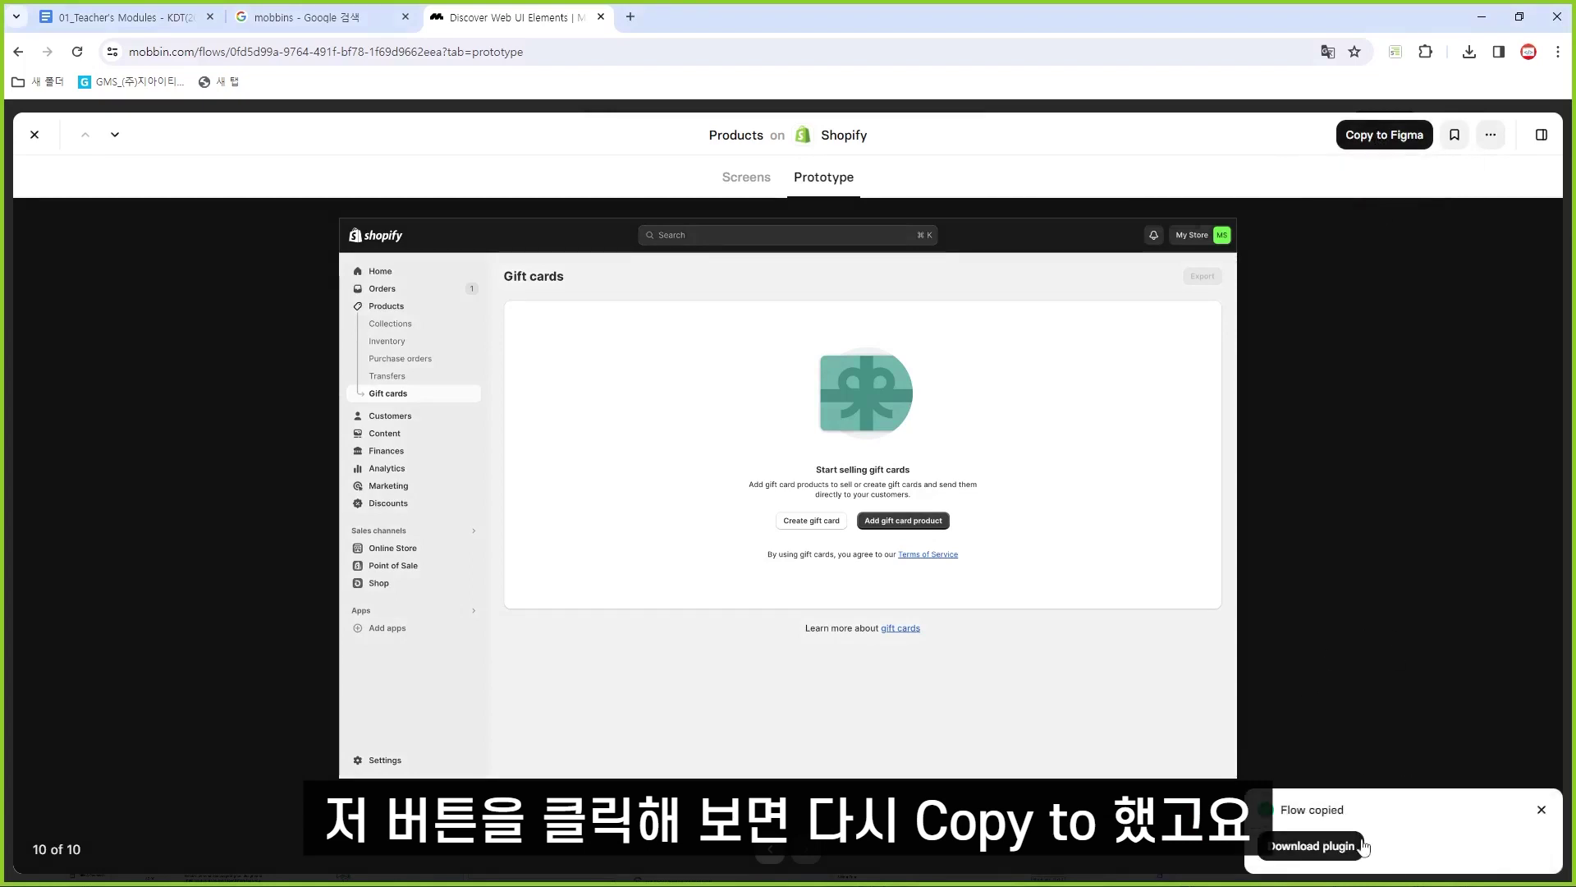
pyautogui.click(1313, 847)
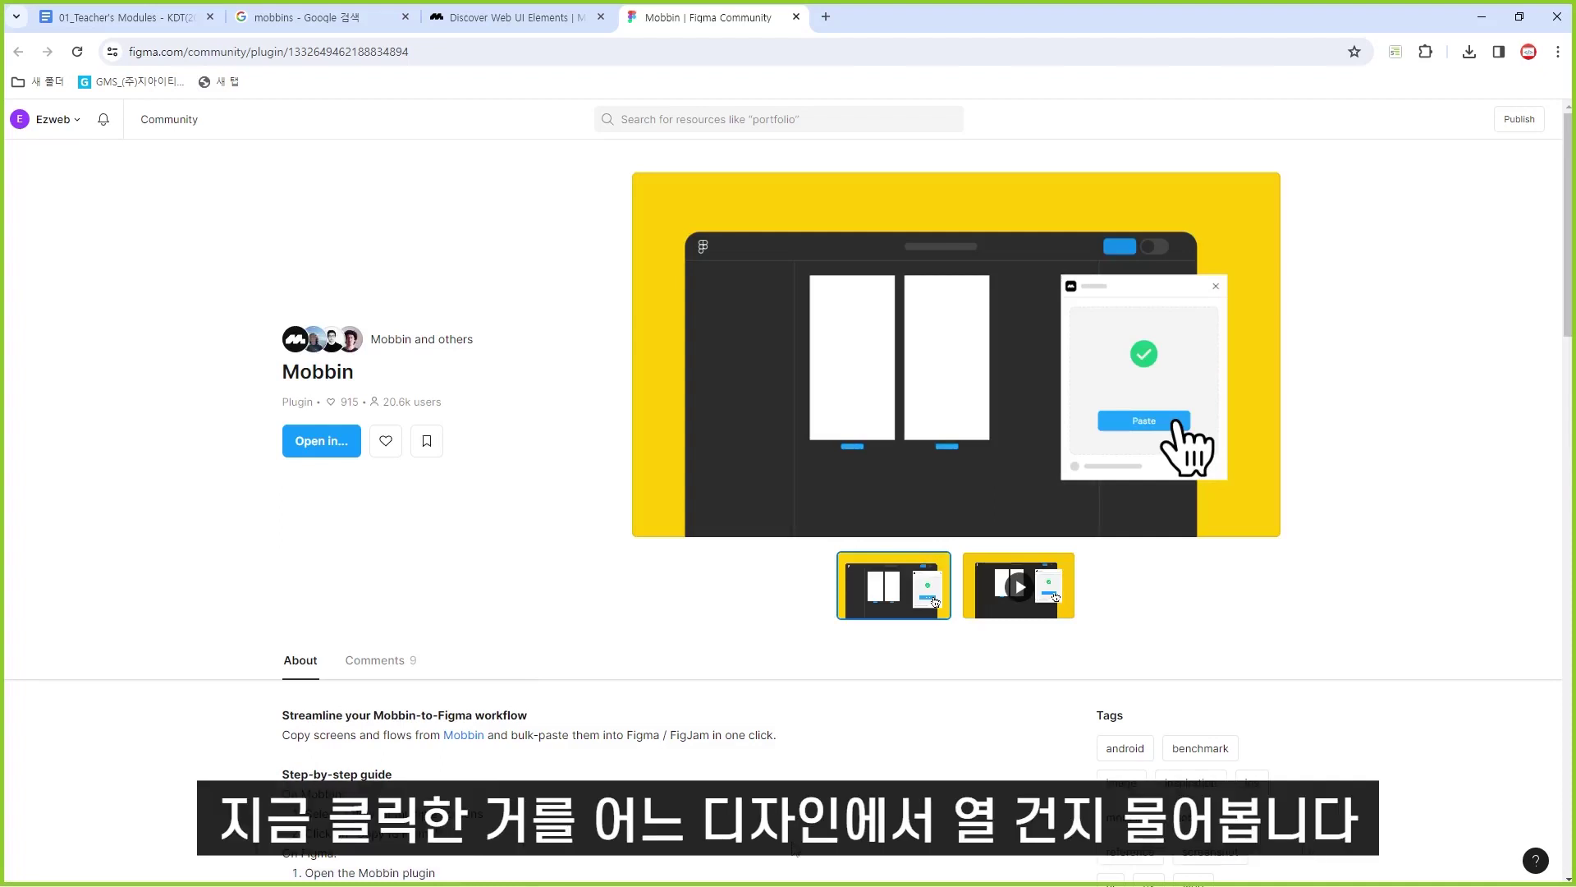
# Step: Open the Mobbin plugin in a new Figma design file
pyautogui.moveTo(224, 395); pyautogui.dragTo(396, 493)
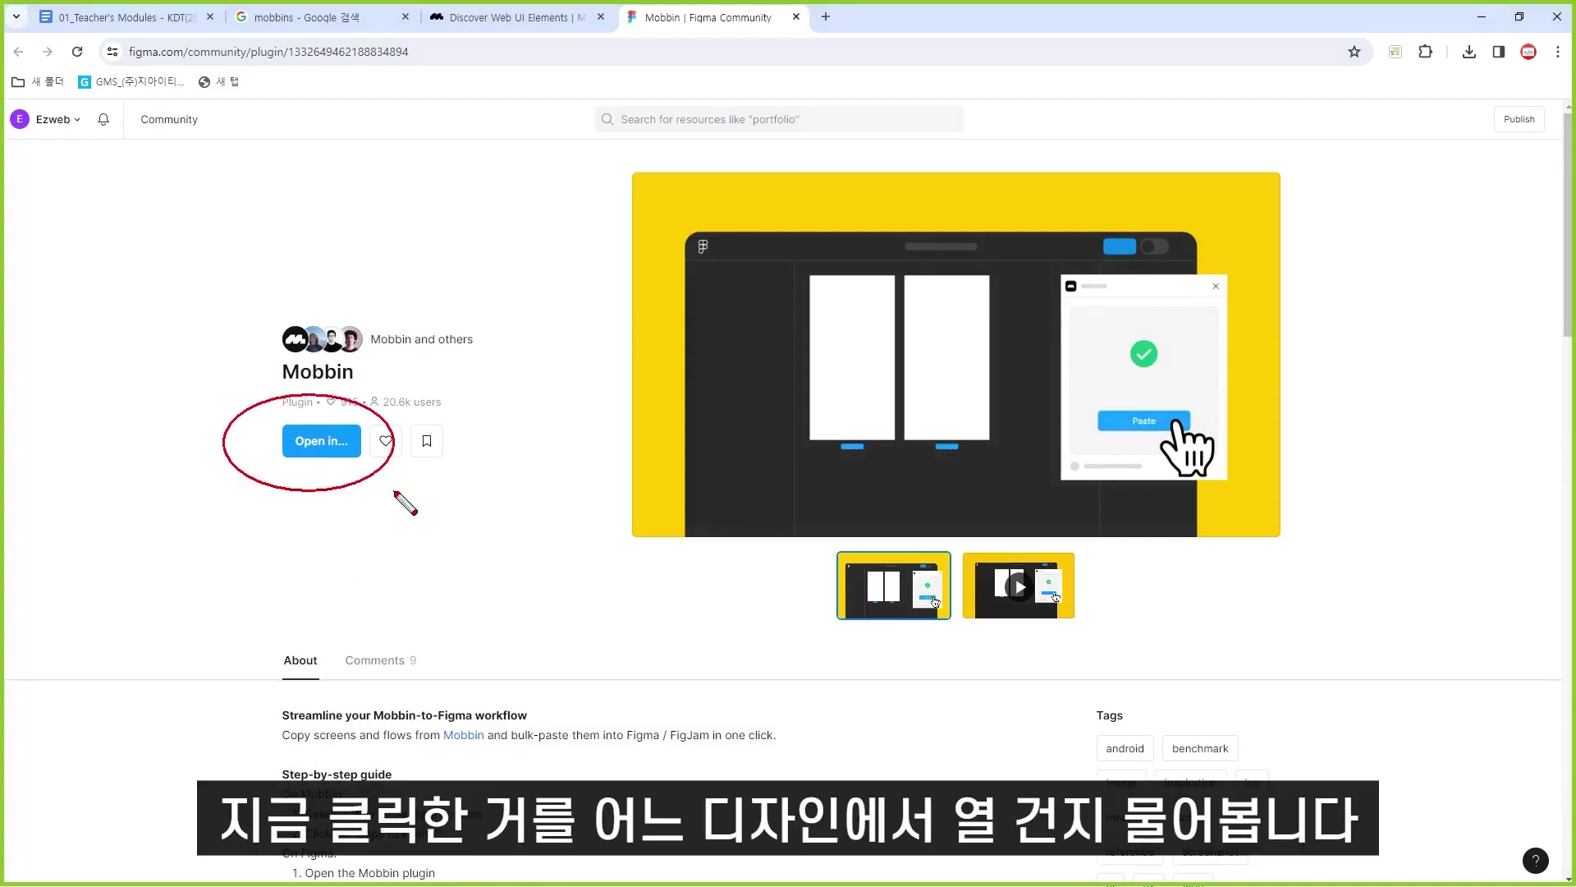
pyautogui.press('Escape')
pyautogui.click(340, 444)
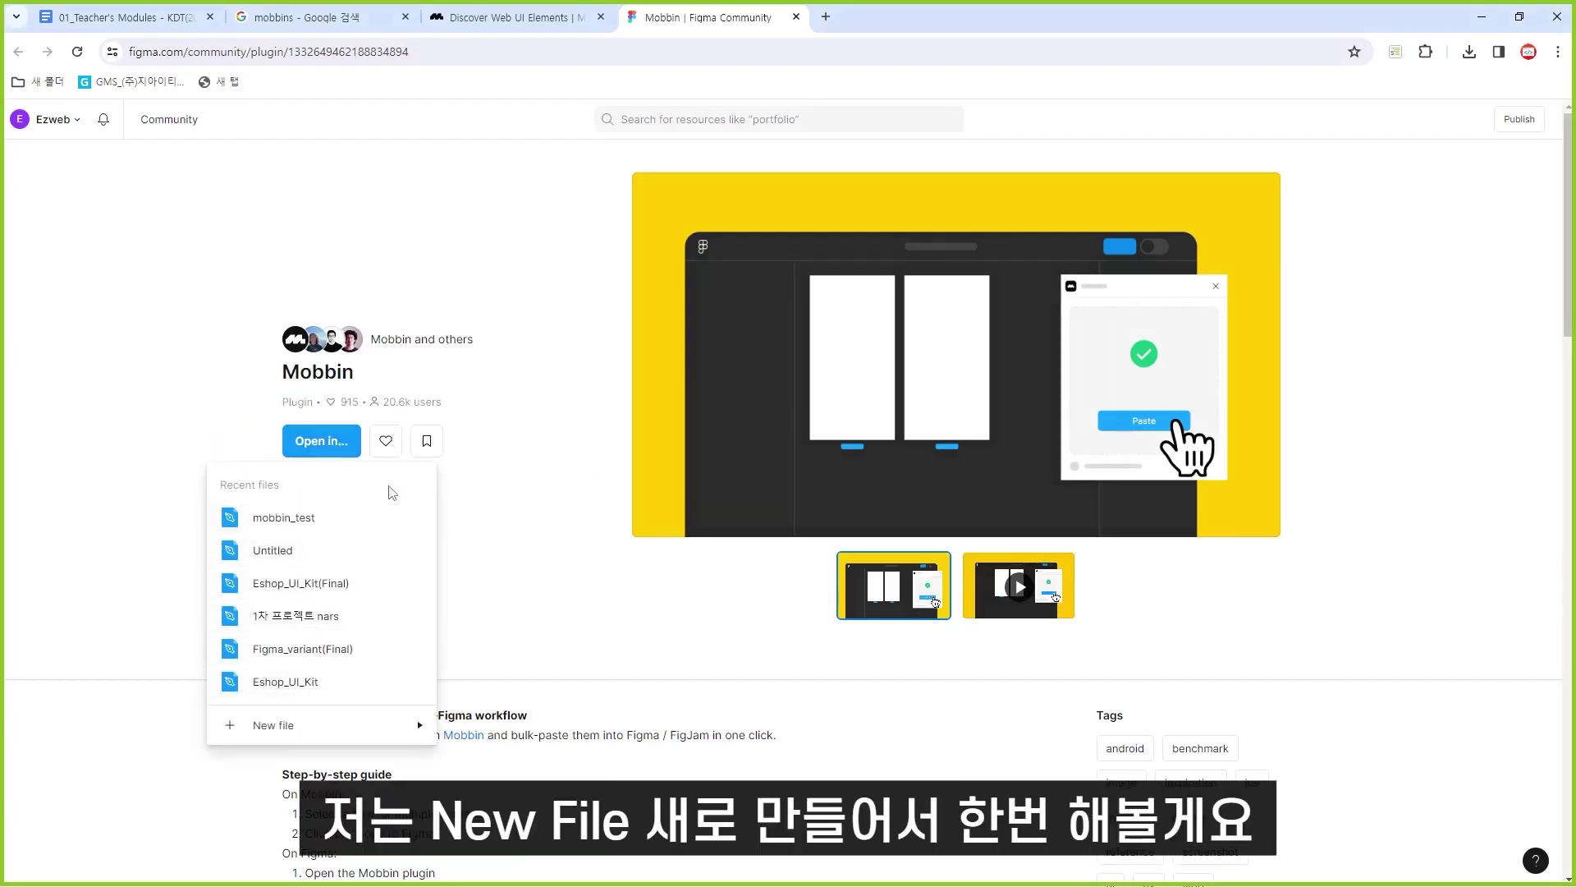
pyautogui.moveTo(321, 738)
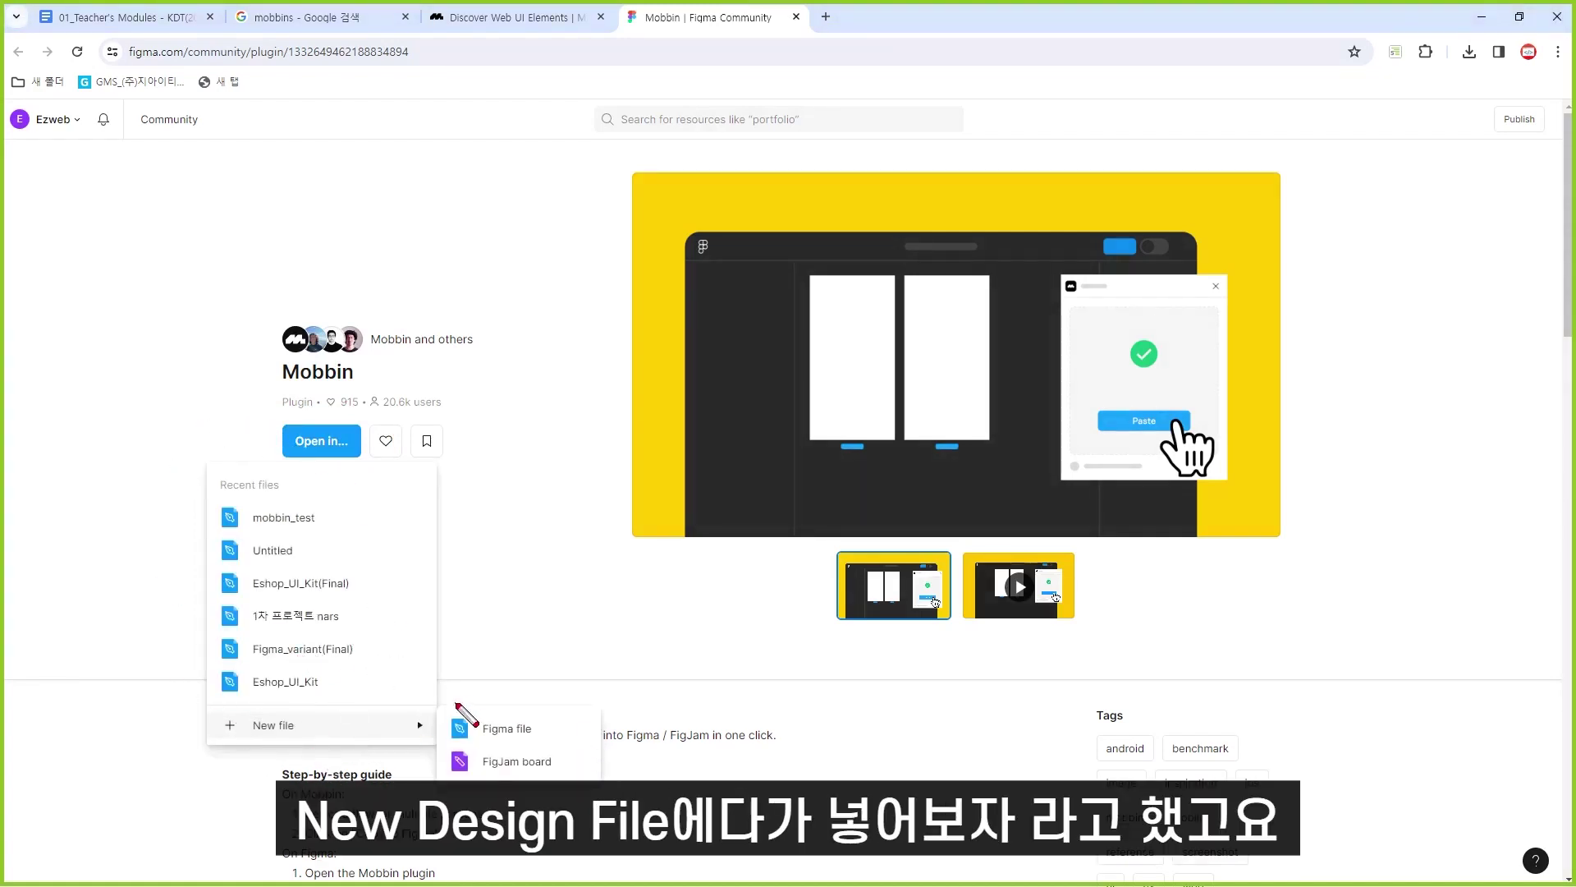
pyautogui.moveTo(457, 705); pyautogui.dragTo(559, 740)
pyautogui.click(507, 729)
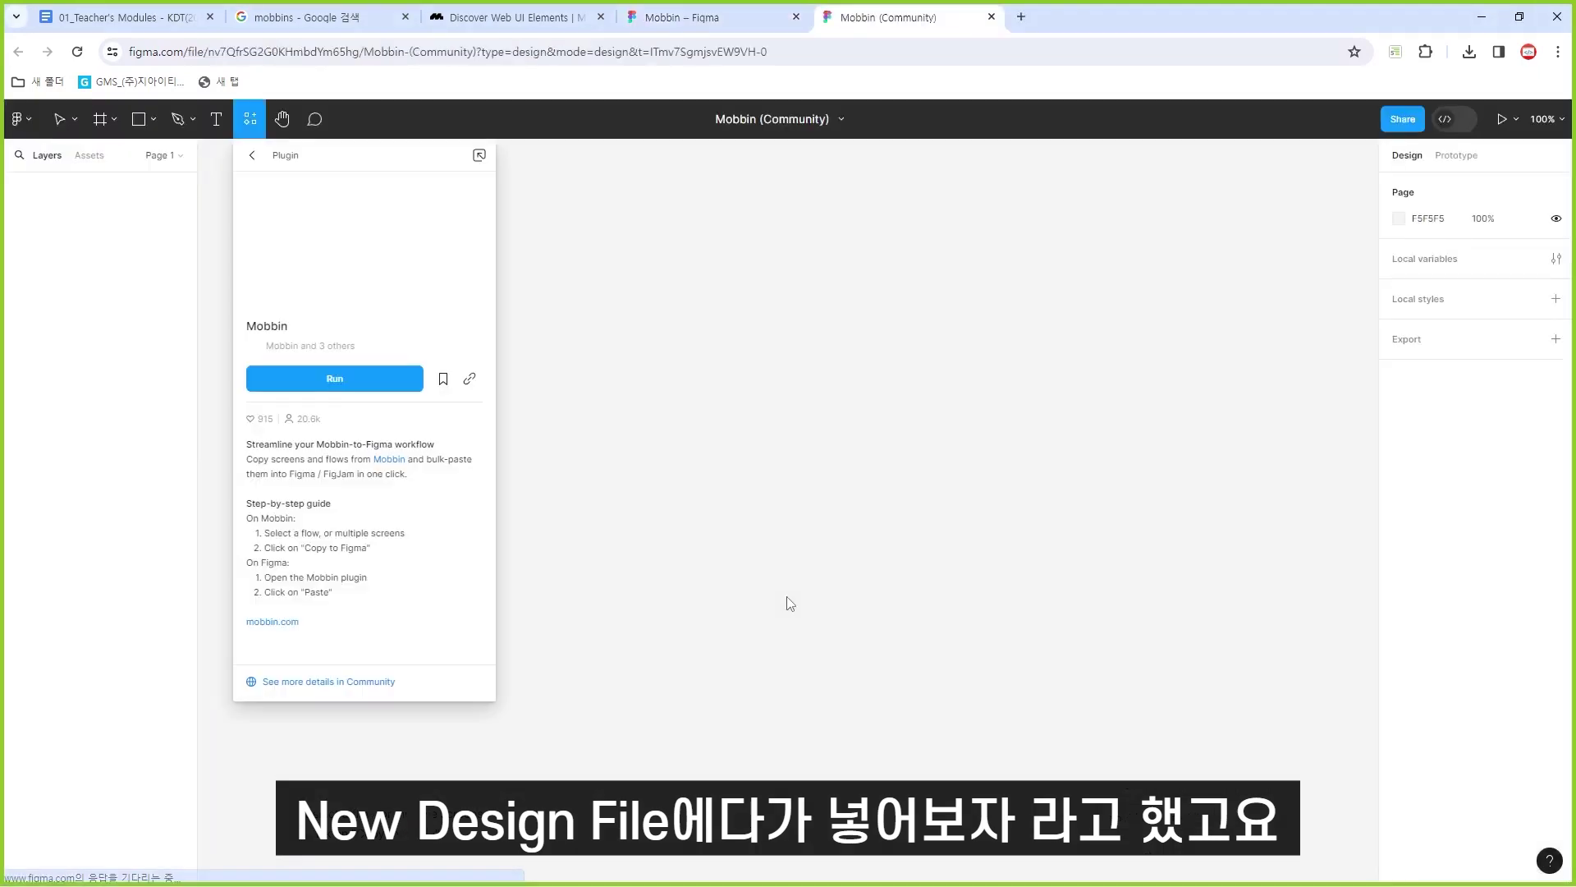
# Step: Run the Mobbin plugin and move its window further right on the canvas
pyautogui.moveTo(198, 283); pyautogui.dragTo(556, 432)
pyautogui.moveTo(292, 356); pyautogui.dragTo(369, 399)
pyautogui.click(361, 386)
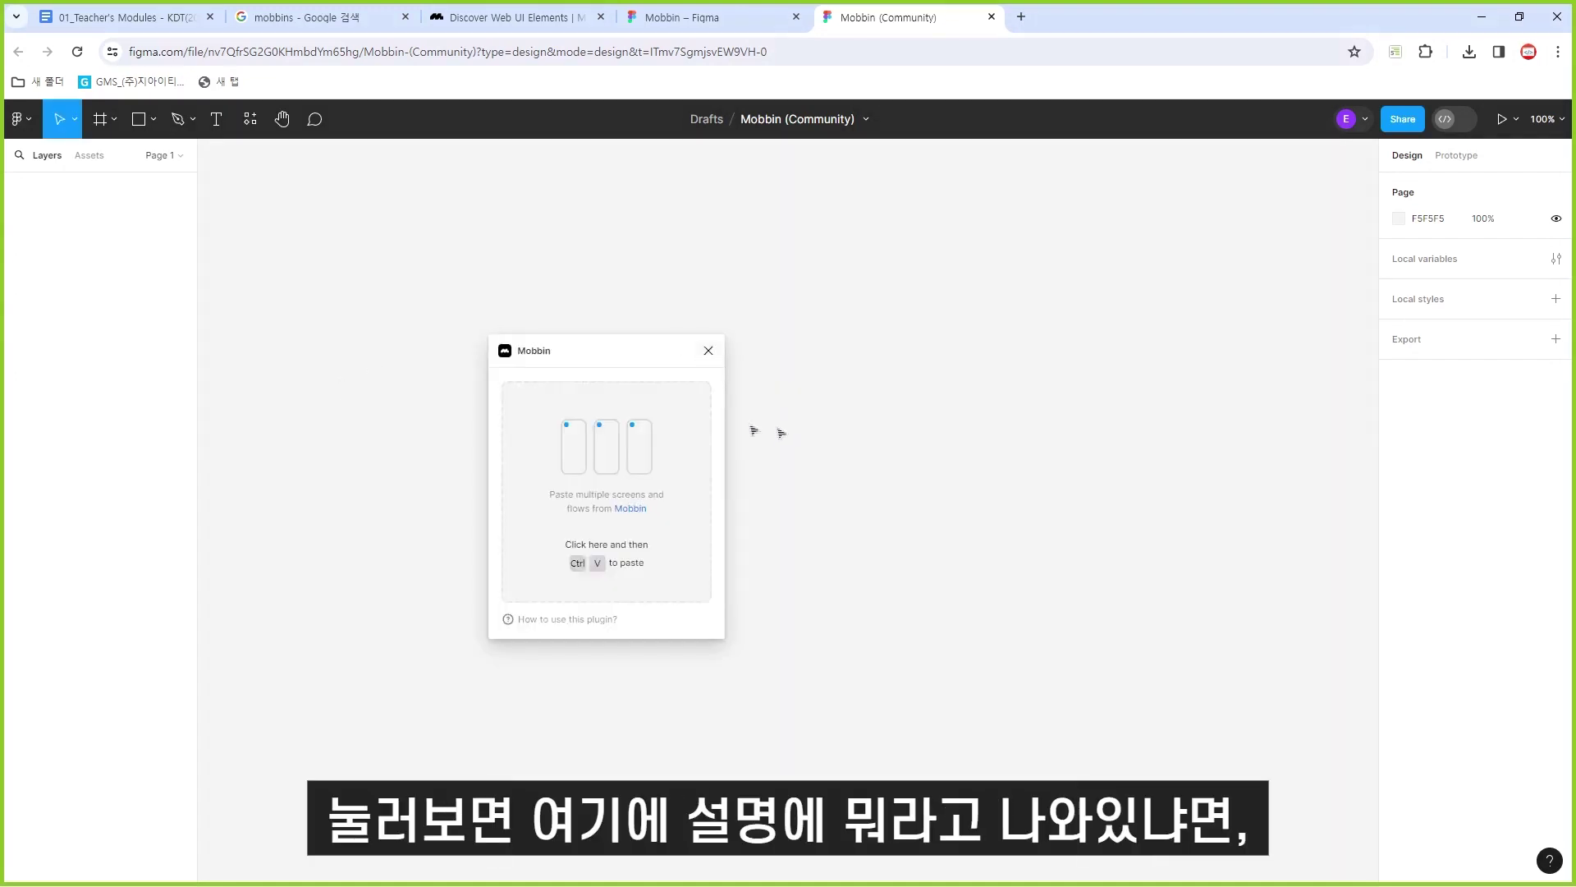
pyautogui.moveTo(591, 359); pyautogui.dragTo(910, 358)
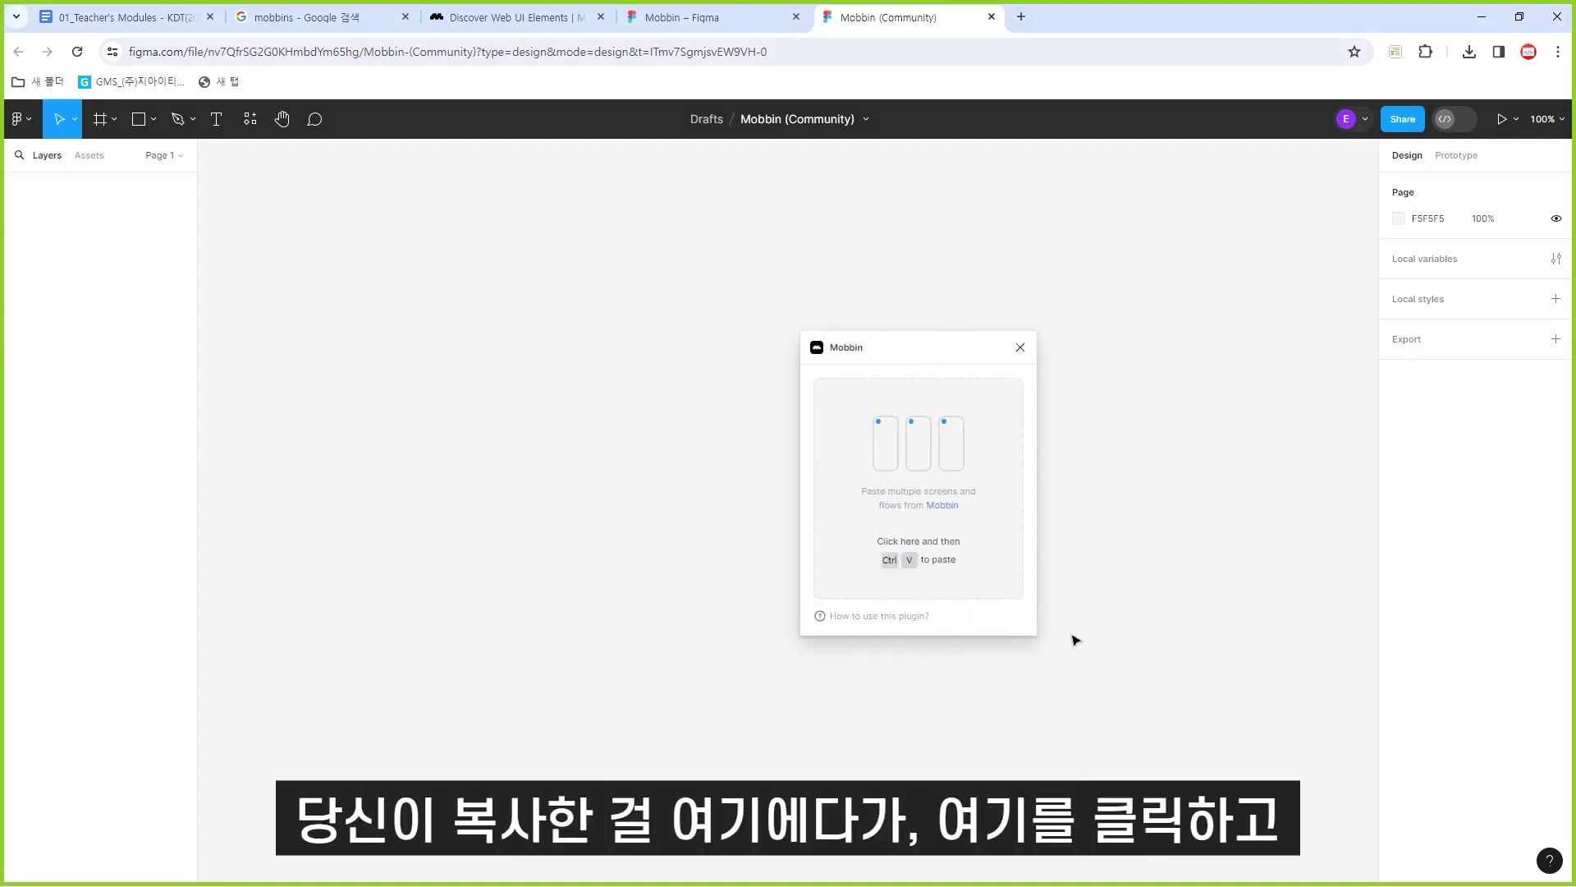
# Step: Paste the copied Shopify flow into the Mobbin plugin's drop area to import its screens
pyautogui.moveTo(822, 391)
pyautogui.mouseDown()
pyautogui.moveTo(958, 584)
pyautogui.moveTo(1003, 600)
pyautogui.mouseUp()
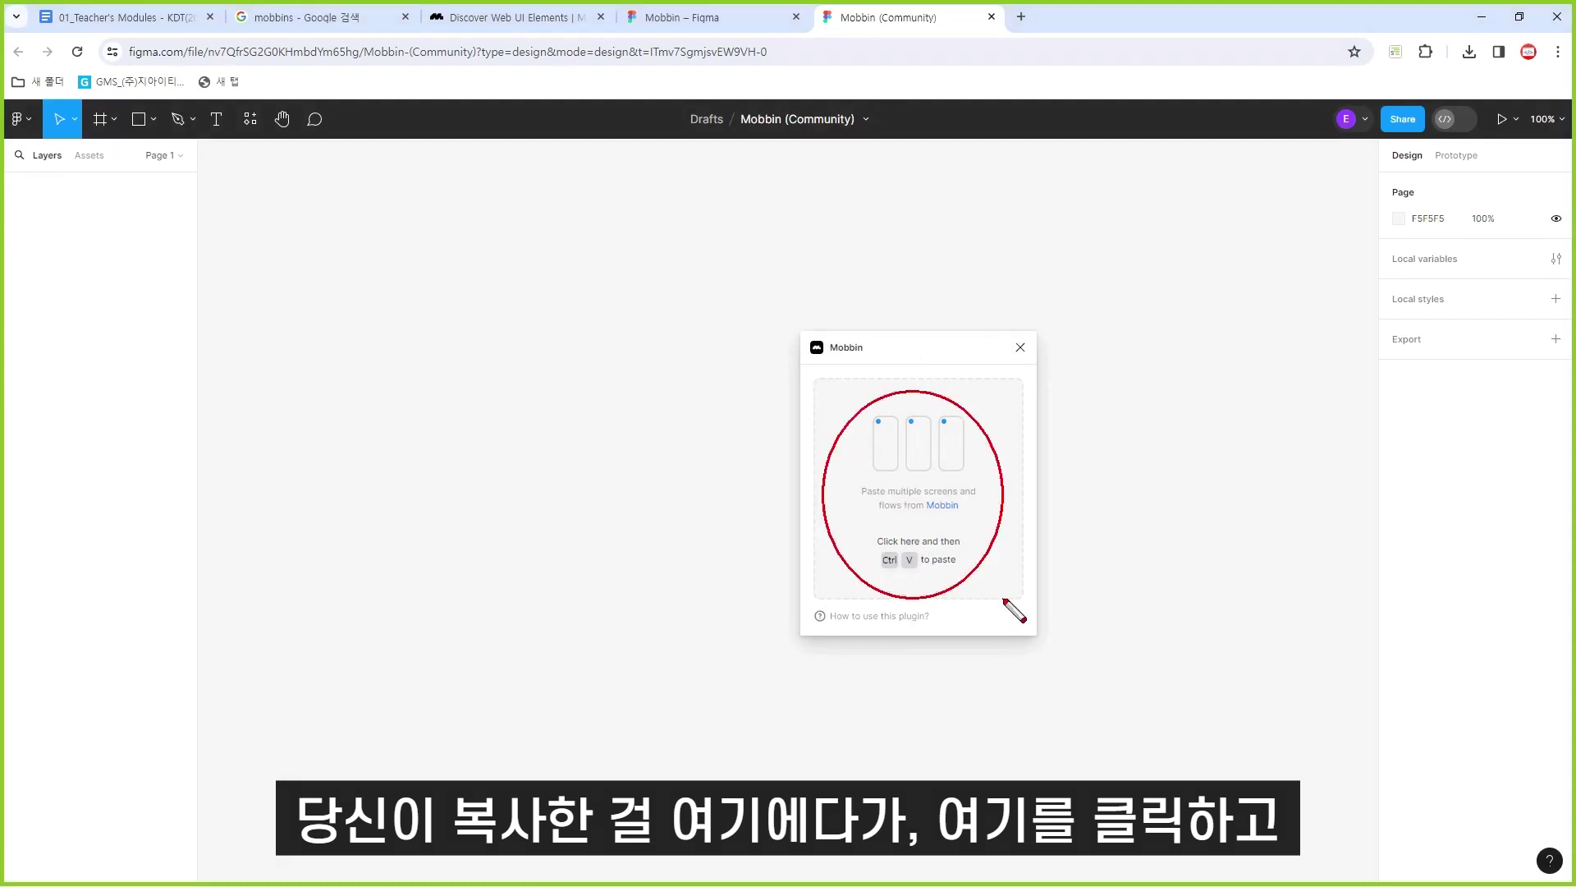
pyautogui.press('Escape')
pyautogui.click(982, 537)
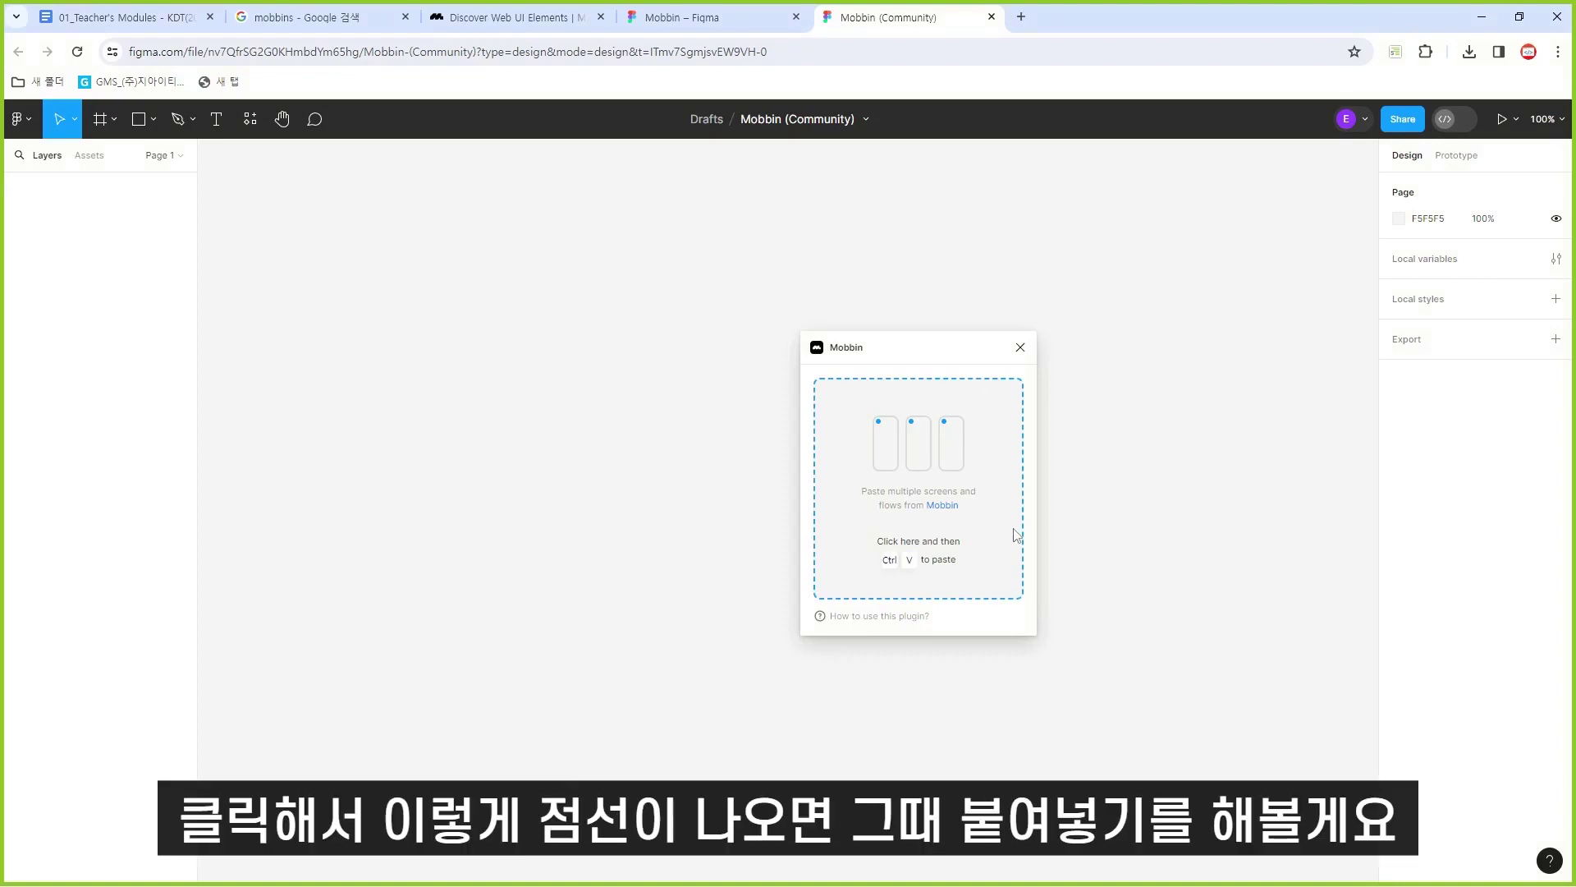
pyautogui.hotkey('ctrl', 'v')
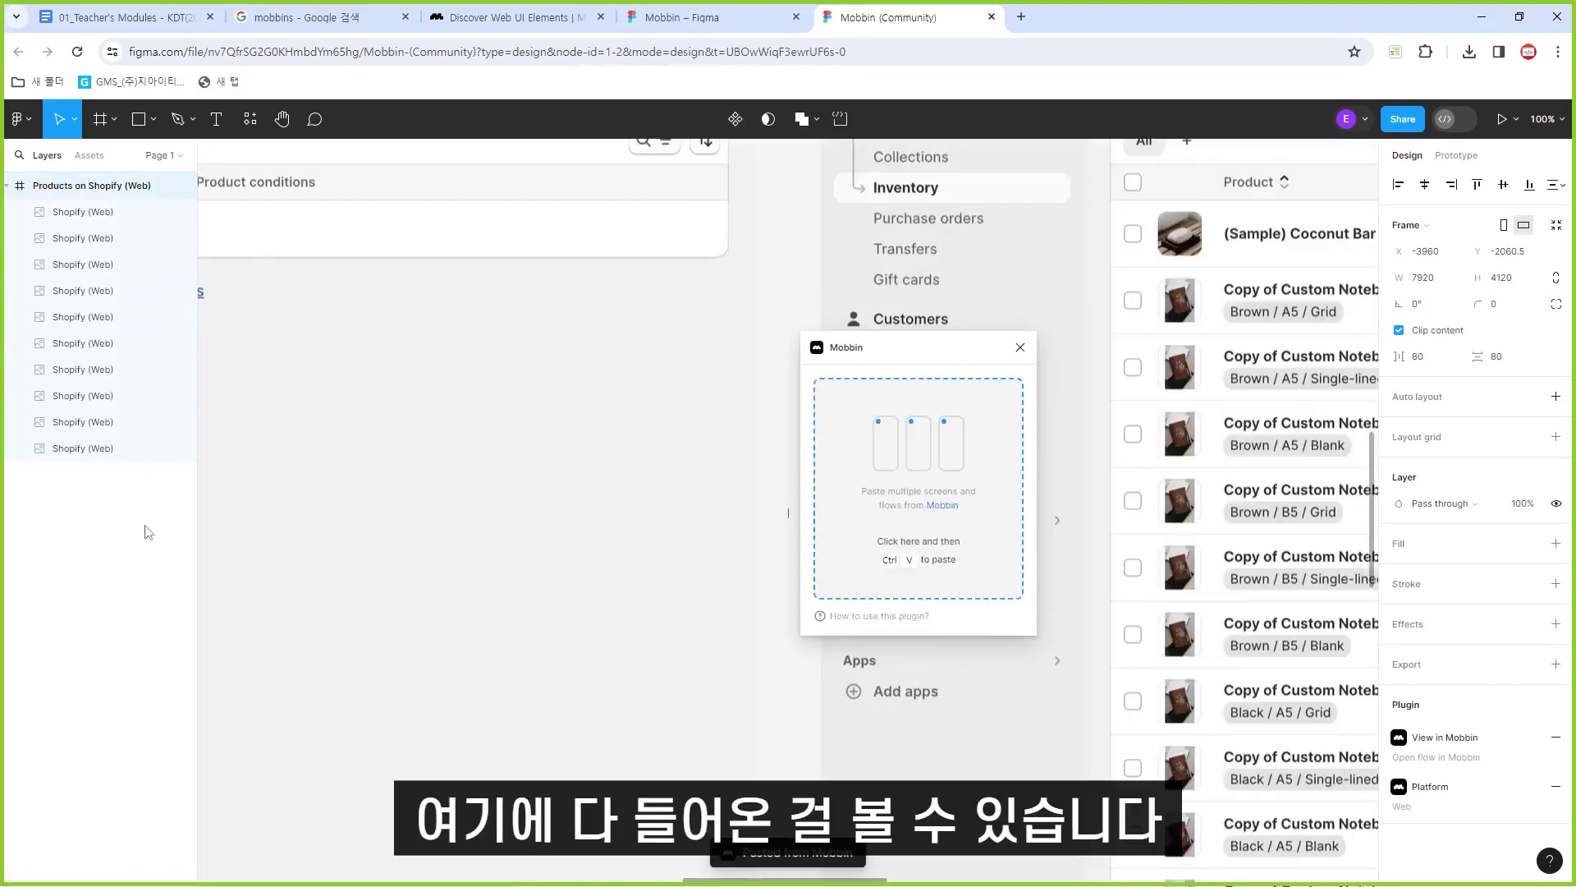
# Step: Select the fifth imported Shopify screen from the layers, view the imported flow as an overview, and clear the selection
pyautogui.click(123, 317)
pyautogui.scroll(-5, 470, 395)
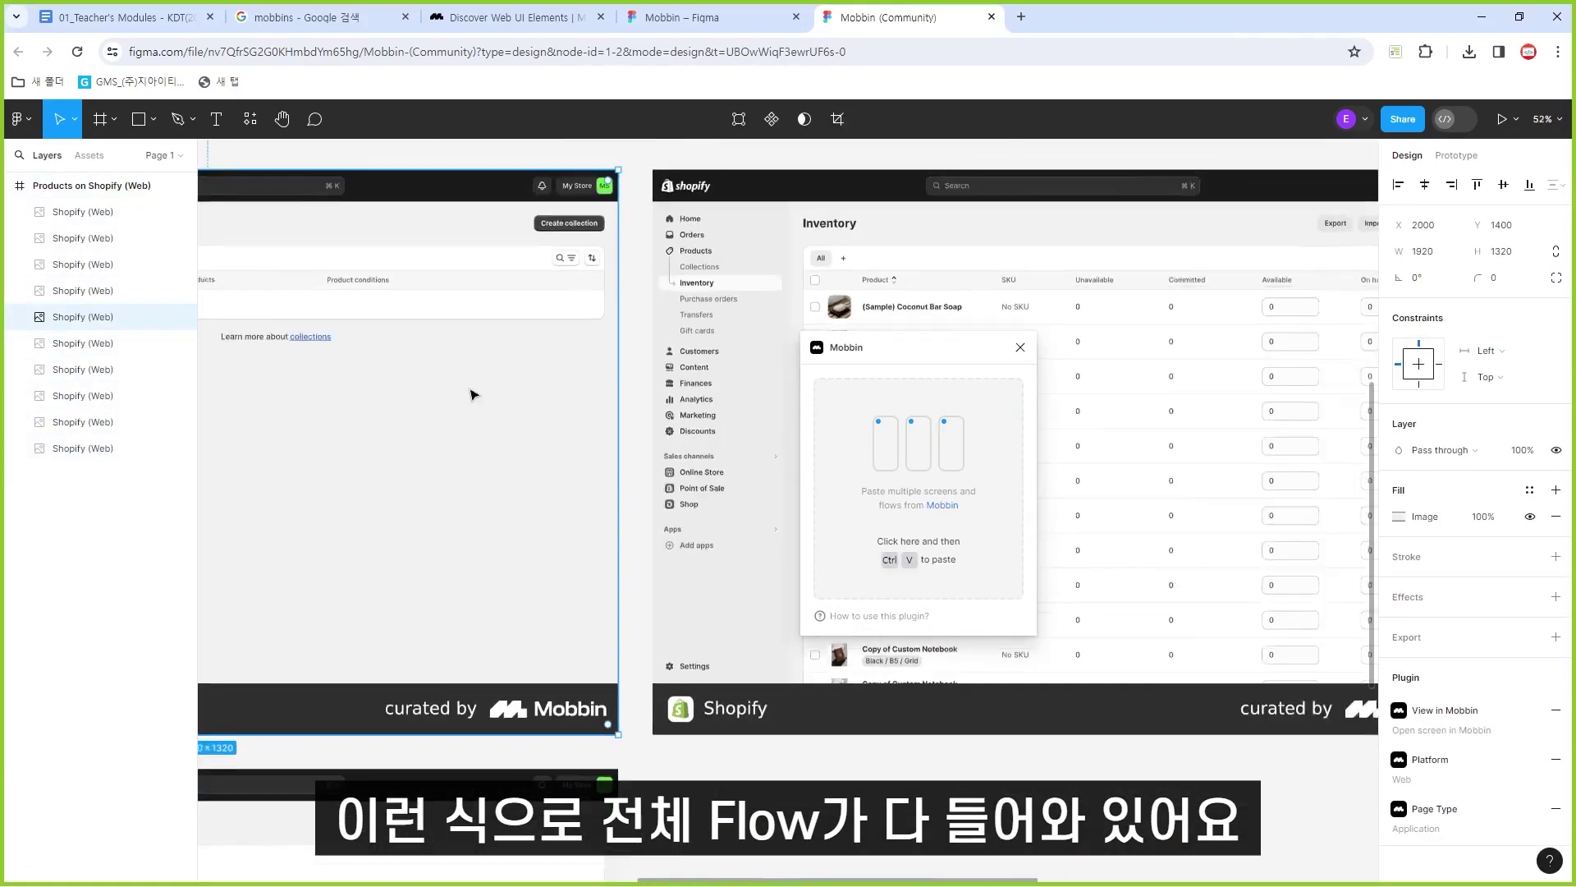
pyautogui.scroll(-6, 472, 395)
pyautogui.click(664, 606)
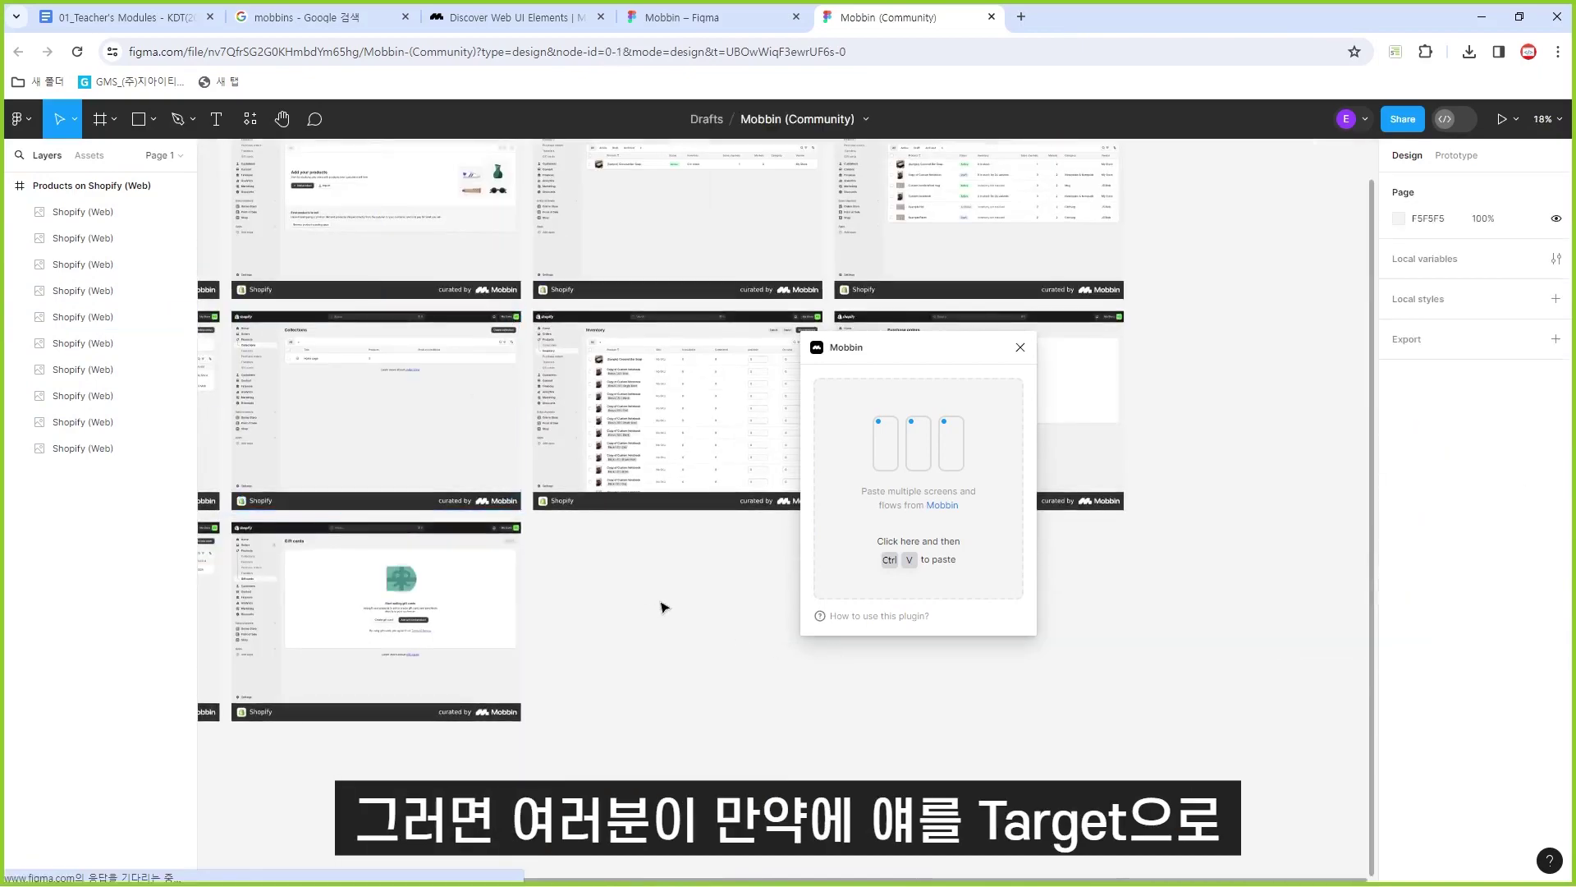
# Step: Close the Mobbin plugin window and view the first imported Shopify screen up close
pyautogui.scroll(5, 663, 606)
pyautogui.hscroll(-5, 664, 606)
pyautogui.click(1020, 347)
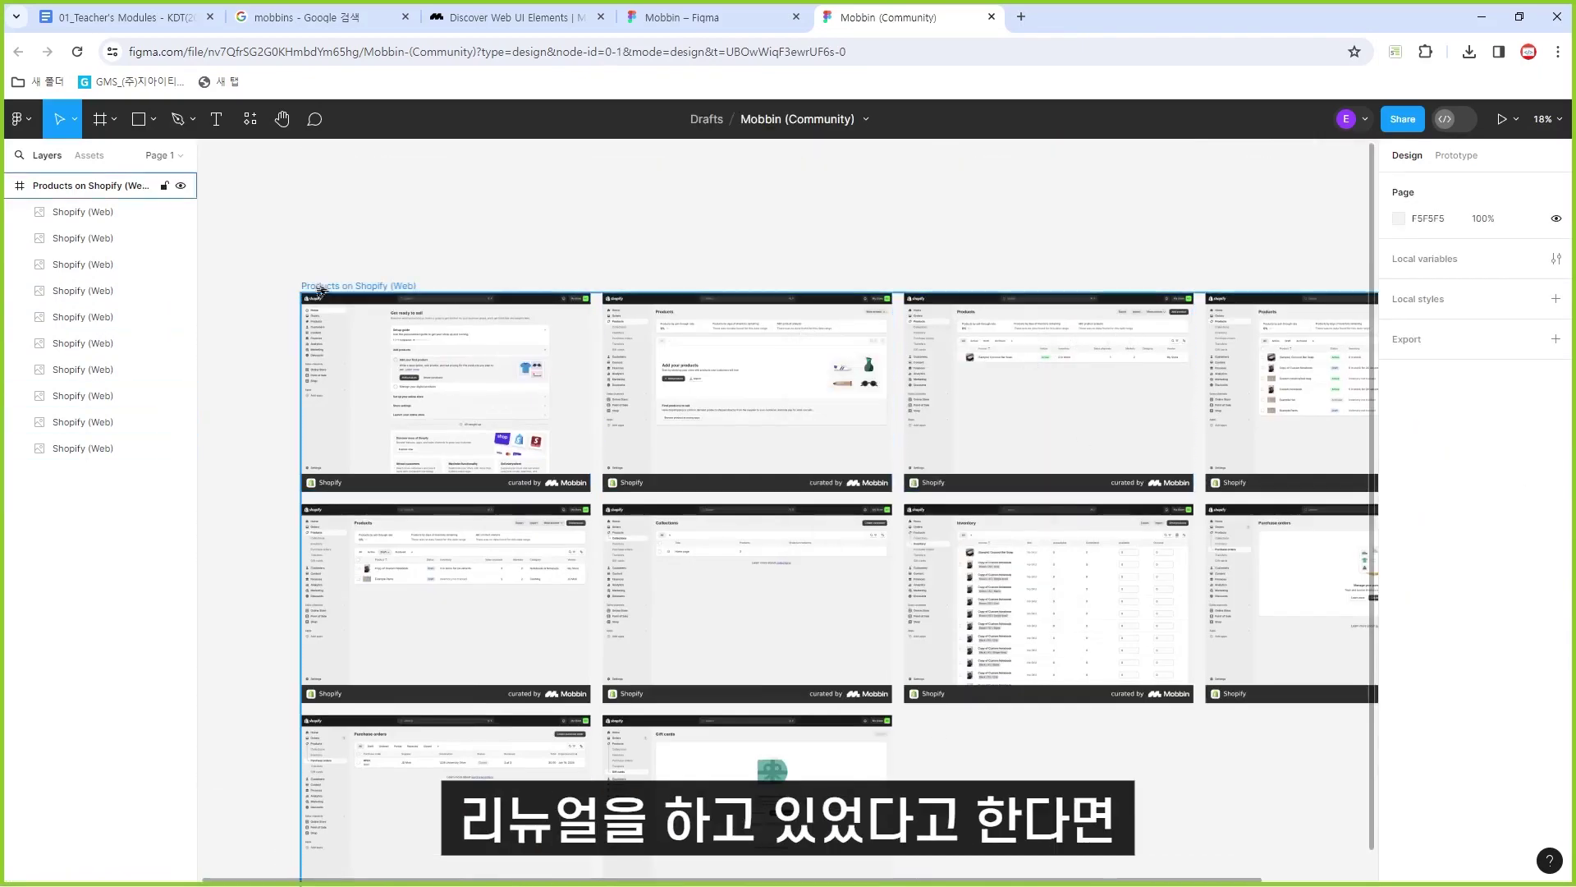
pyautogui.scroll(6, 353, 262)
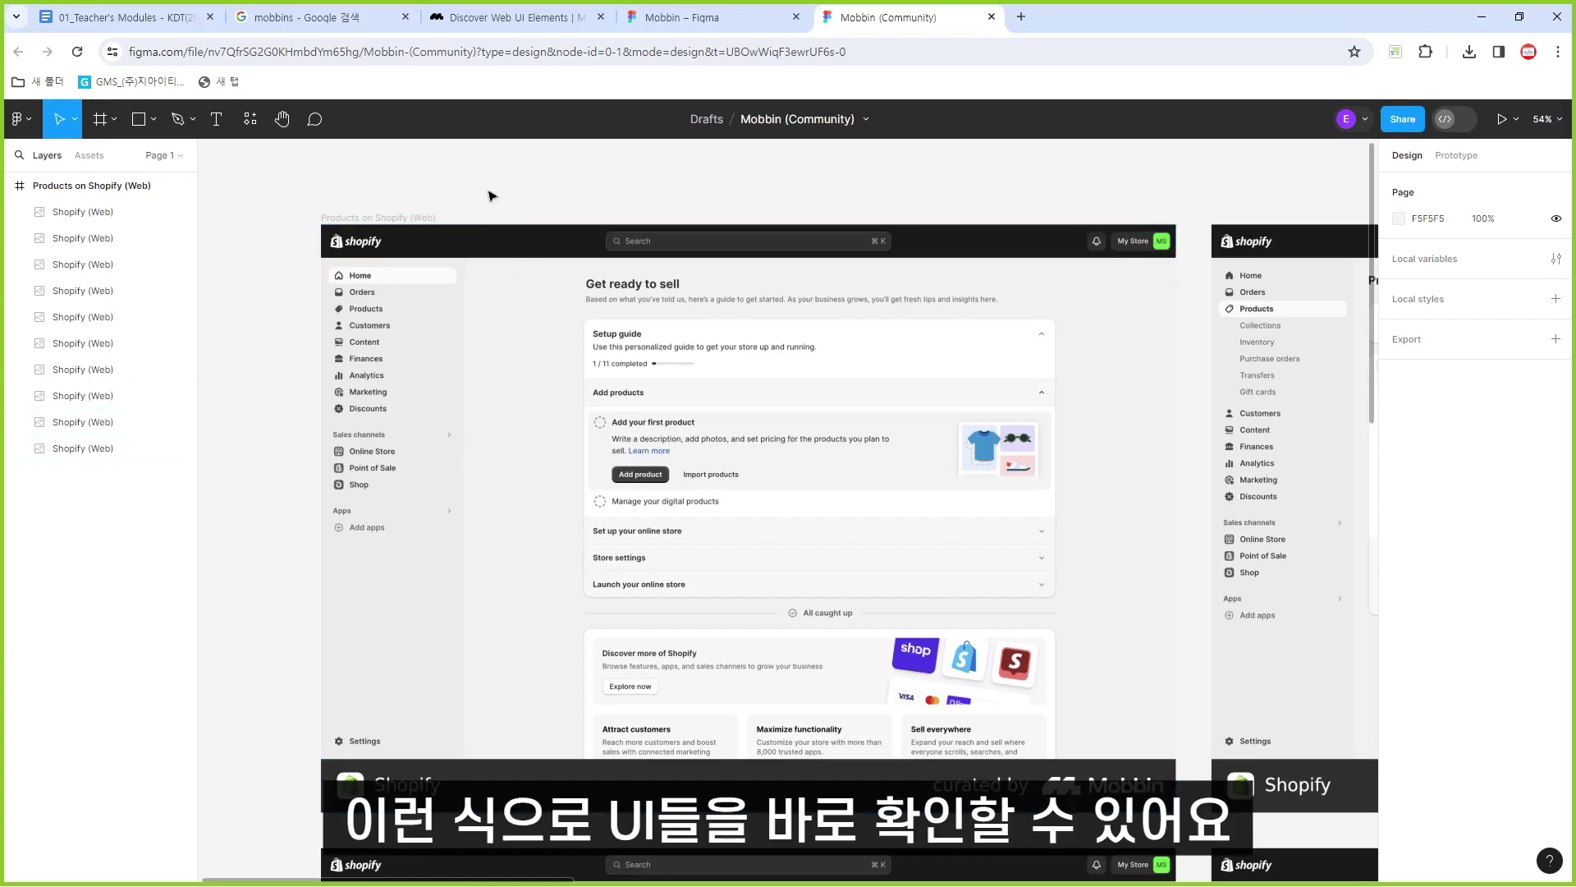
pyautogui.moveTo(40, 197); pyautogui.dragTo(134, 227)
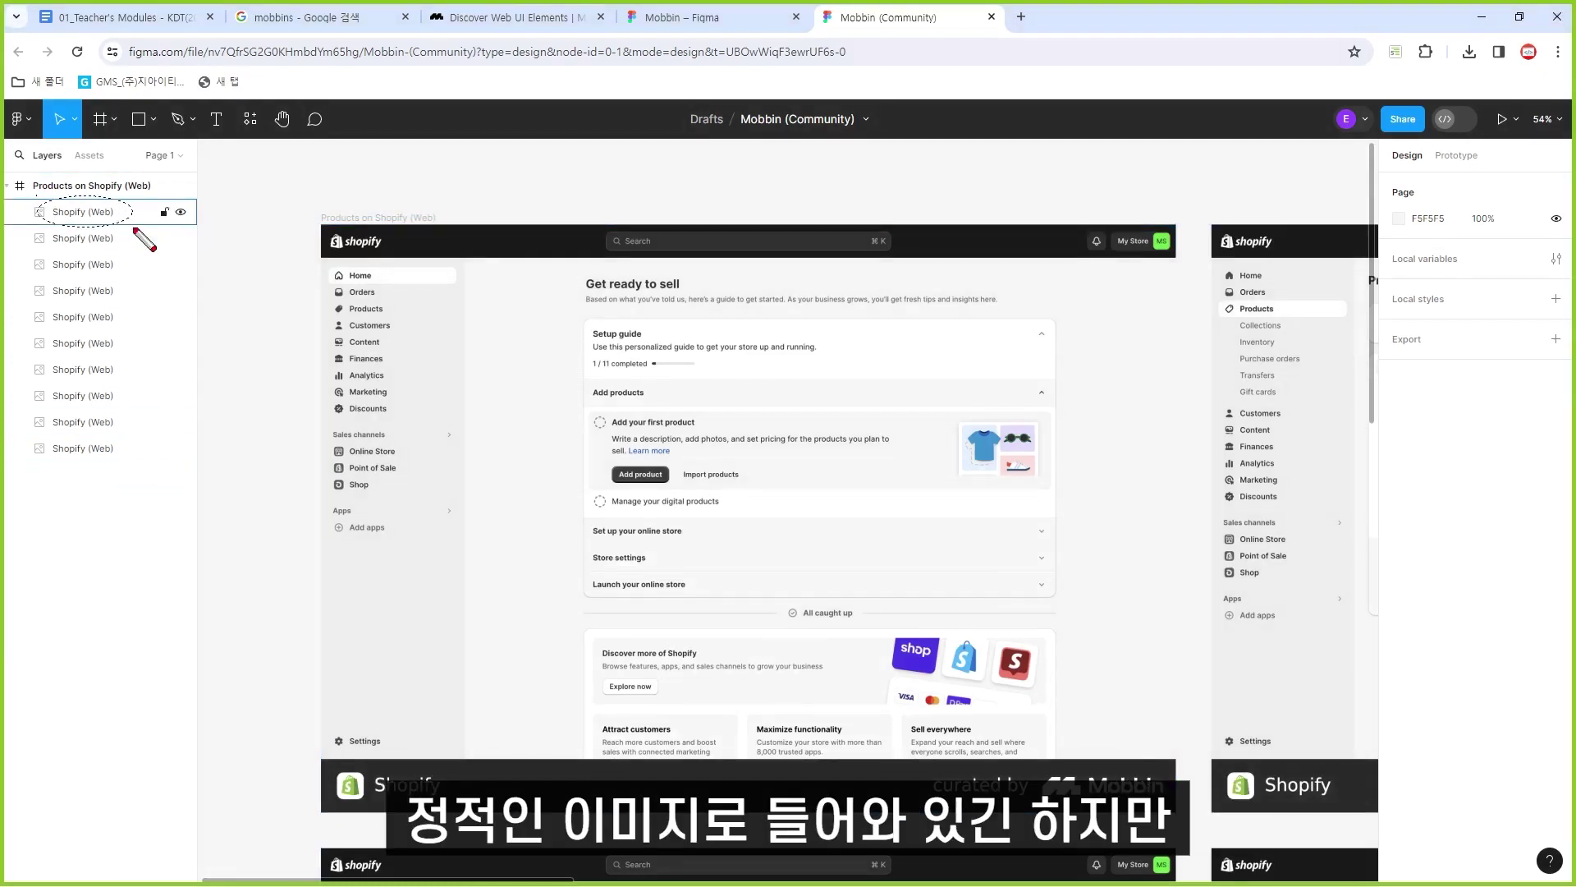
# Step: Look over the imported Shopify screens across the canvas, from the first screen to the Inventory and Collections screens
pyautogui.moveTo(28, 227); pyautogui.dragTo(152, 260)
pyautogui.press('Escape')
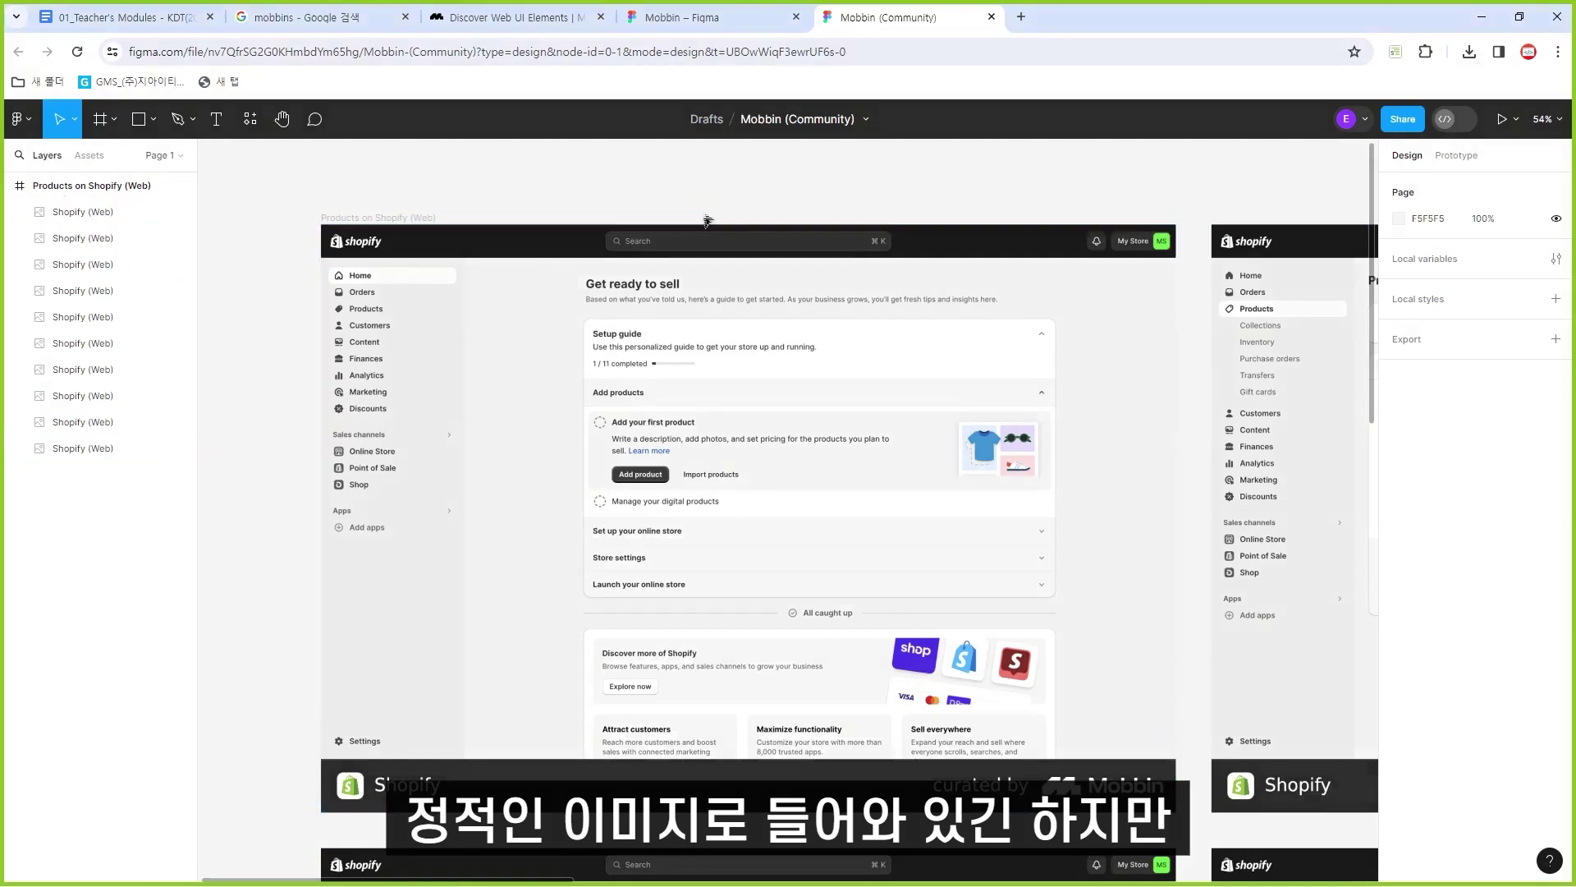
pyautogui.keyDown('ctrl'); pyautogui.scroll(-3, 714, 211); pyautogui.keyUp('ctrl')
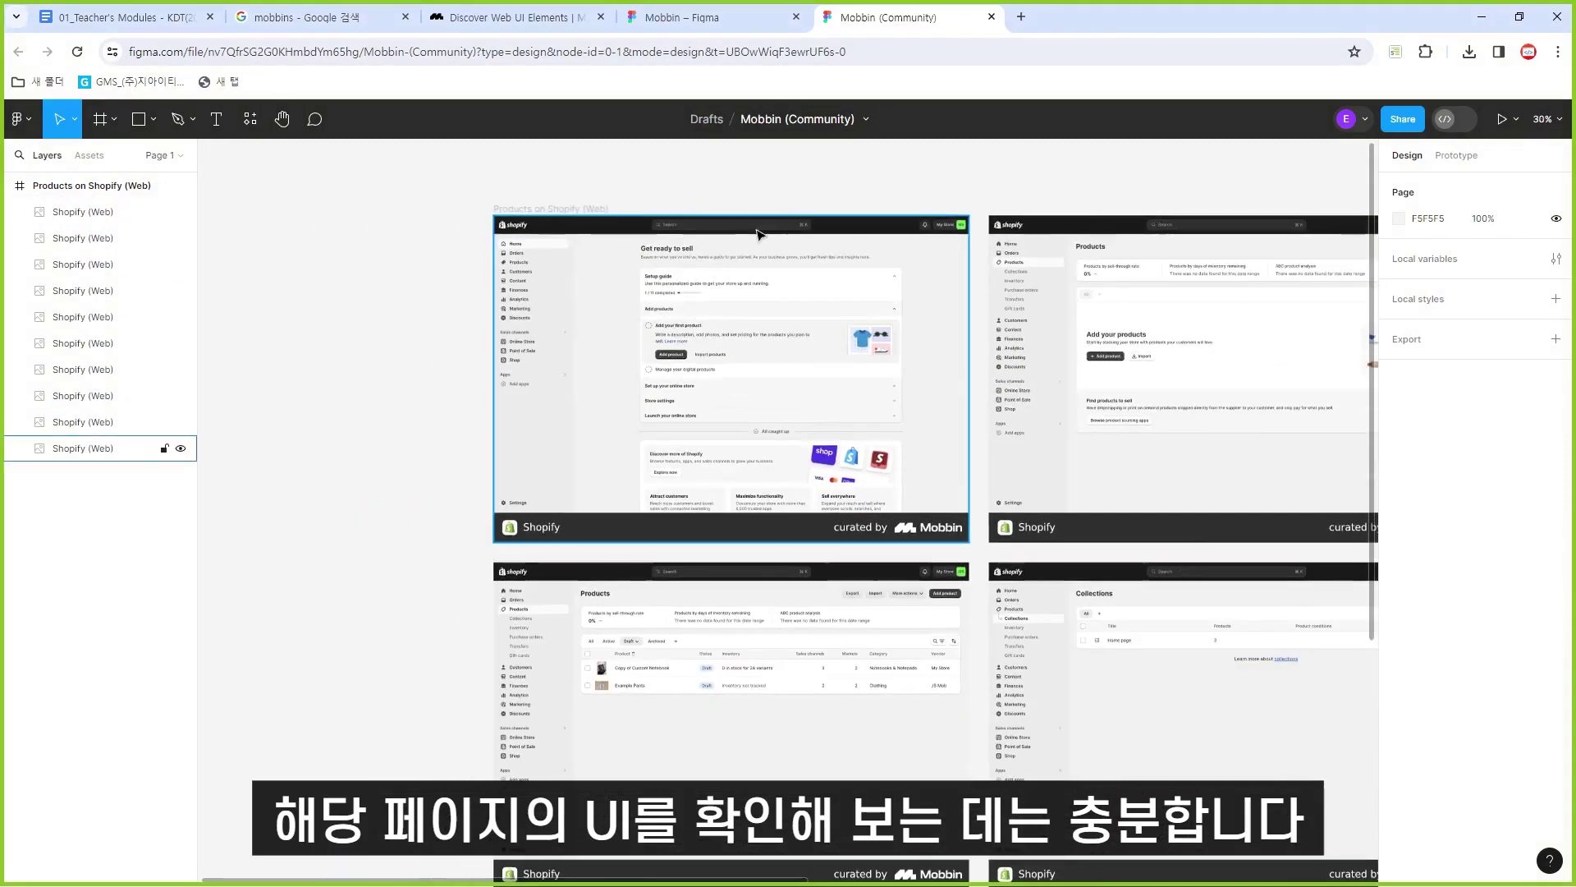
pyautogui.keyDown('ctrl'); pyautogui.scroll(-2, 750, 412); pyautogui.keyUp('ctrl')
pyautogui.scroll(-3, 1096, 412)
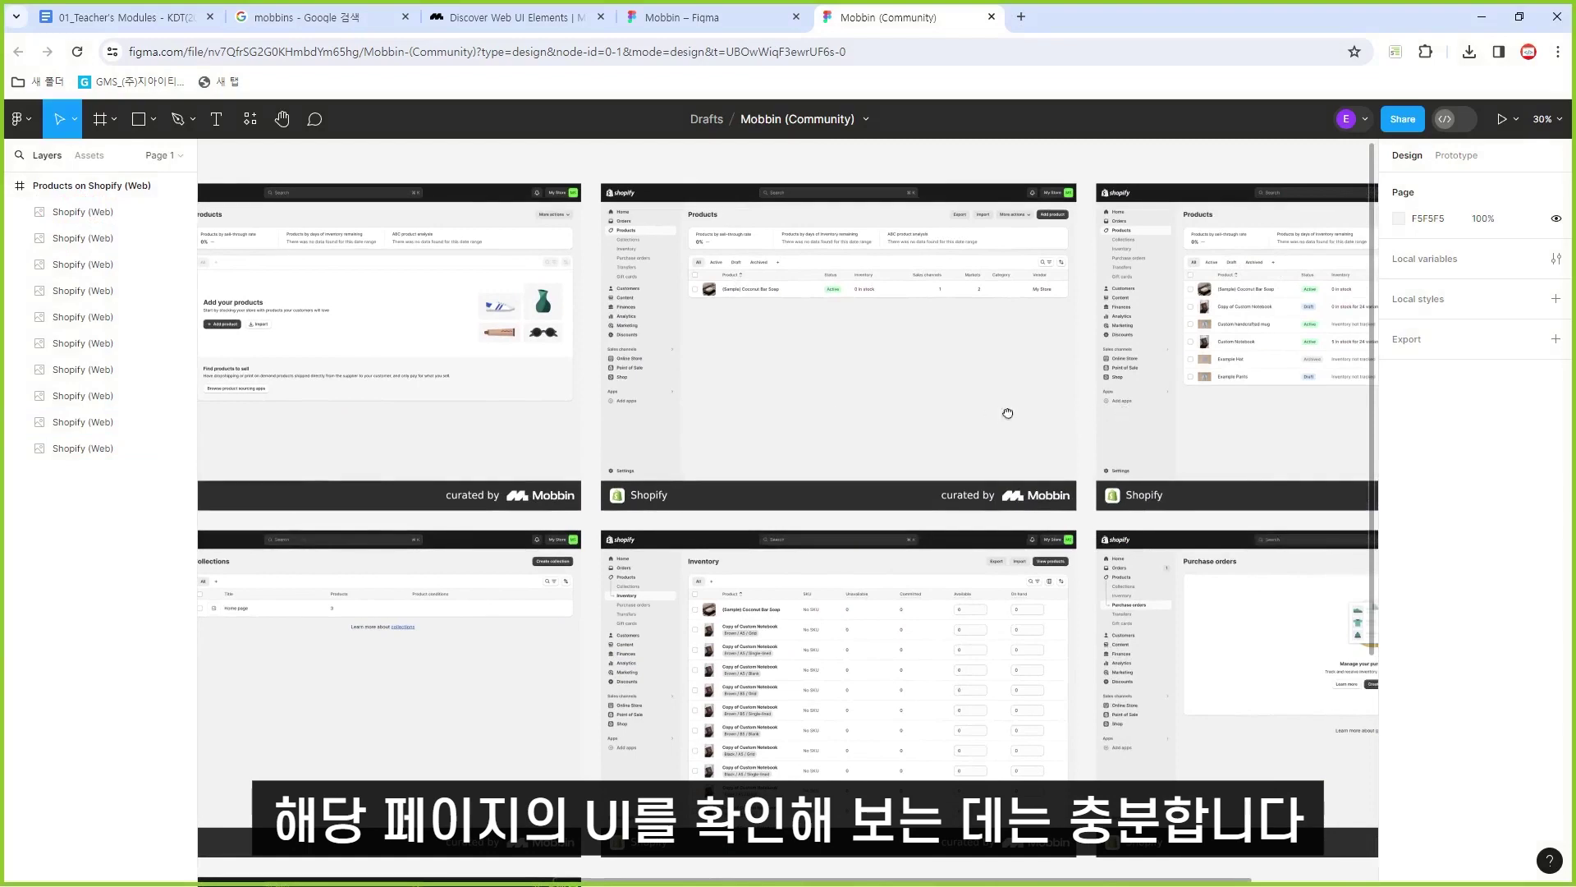
pyautogui.keyDown('ctrl'); pyautogui.scroll(2, 1151, 443); pyautogui.keyUp('ctrl')
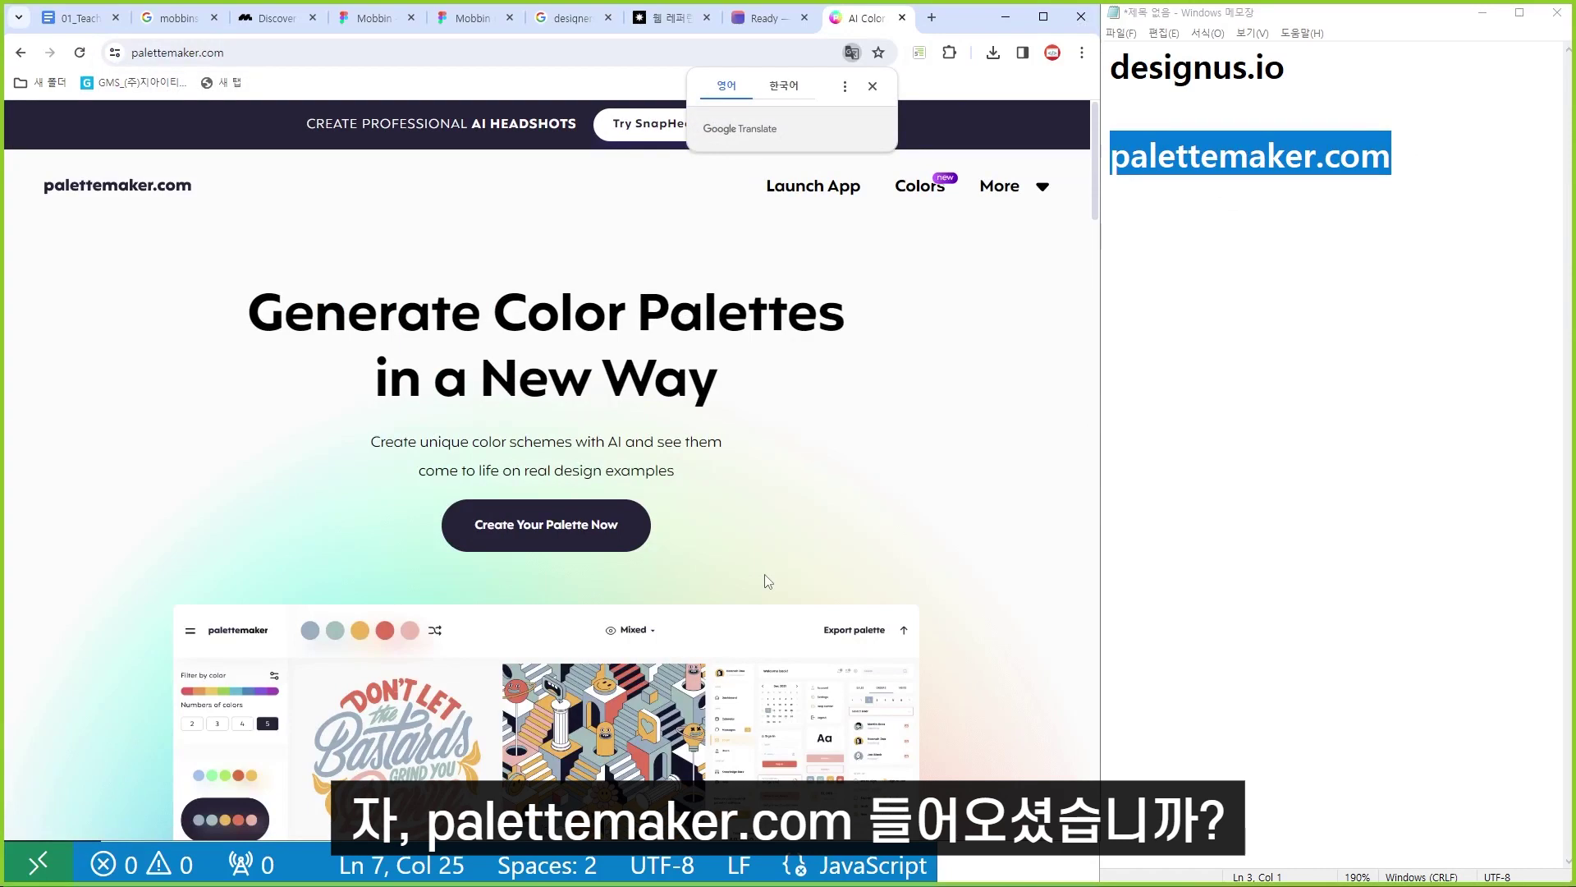
# Step: Maximize the browser window showing palettemaker.com, open its palette creation app, and look through the palette list
pyautogui.press('super+Up')
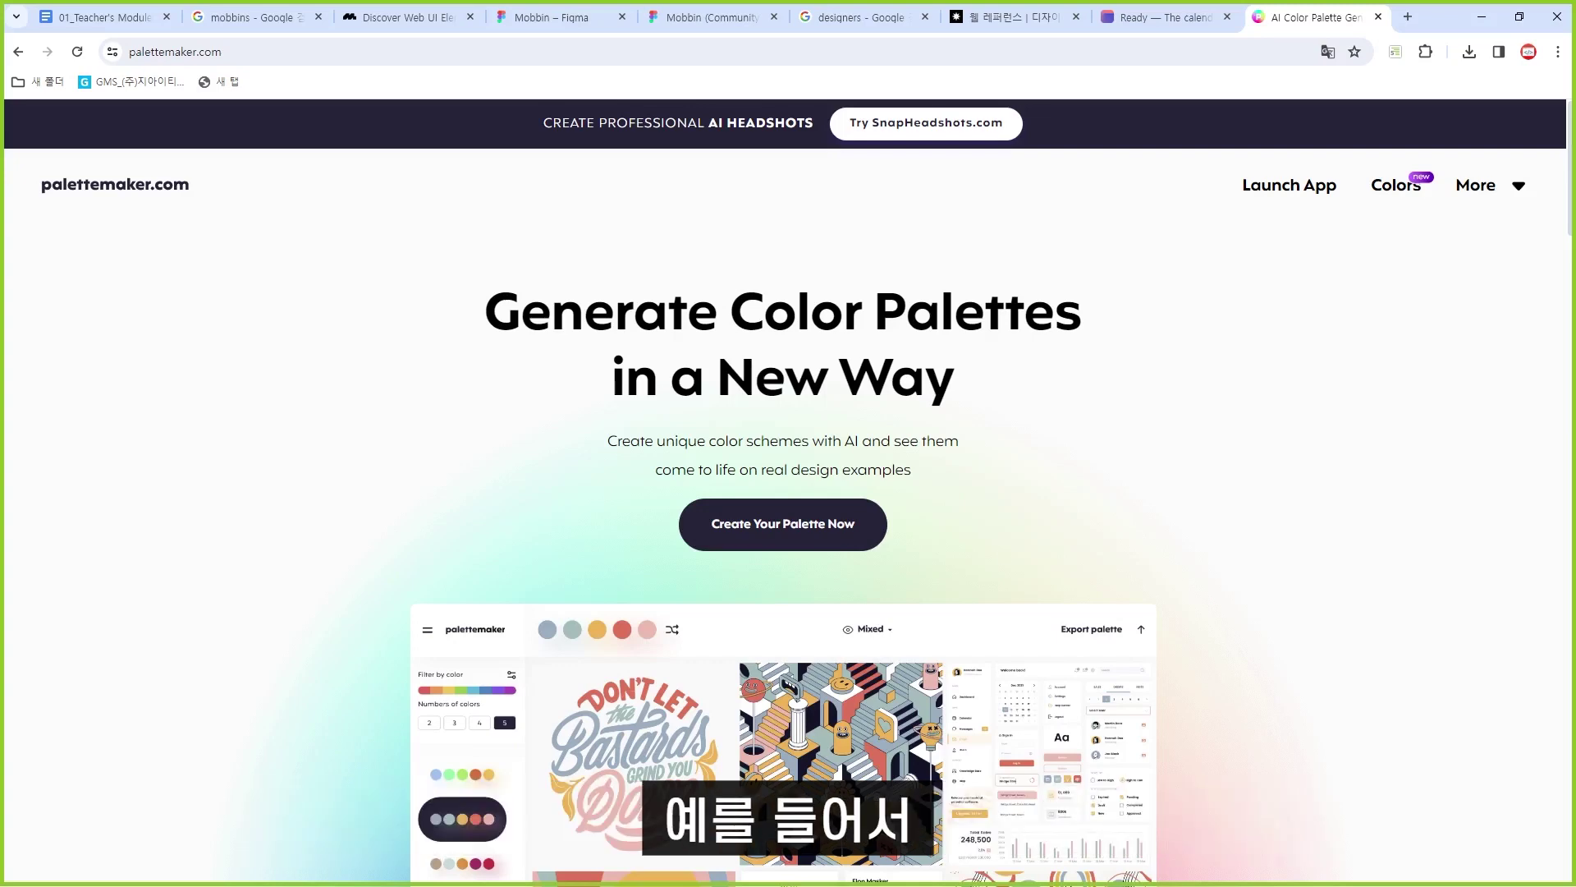
pyautogui.moveTo(608, 469)
pyautogui.mouseDown()
pyautogui.moveTo(884, 546)
pyautogui.moveTo(940, 578)
pyautogui.mouseUp()
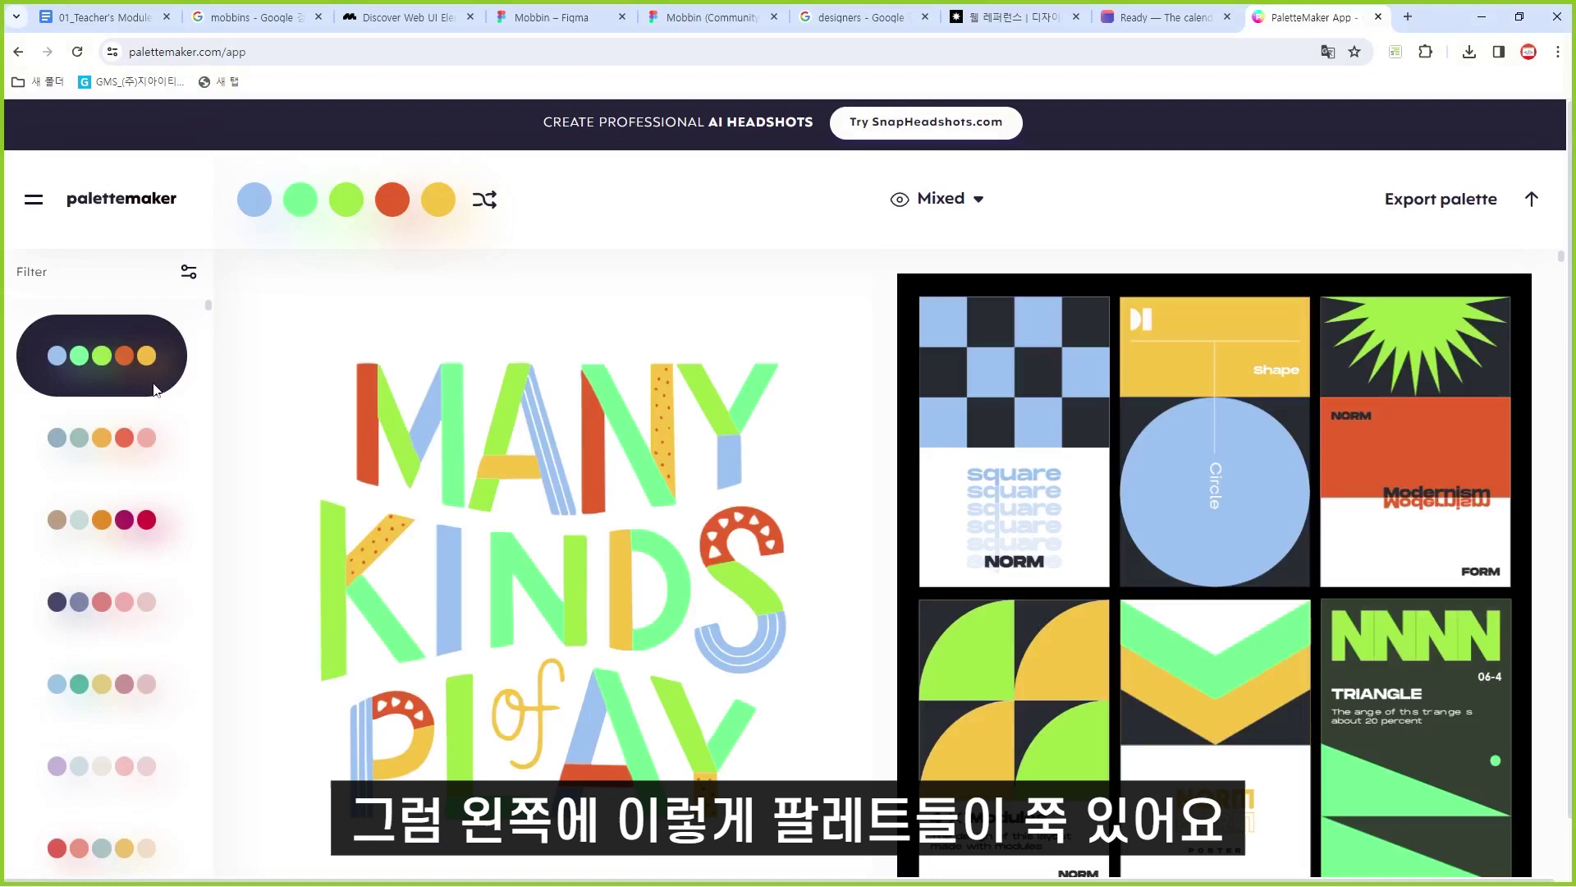
pyautogui.scroll(-3, 111, 462)
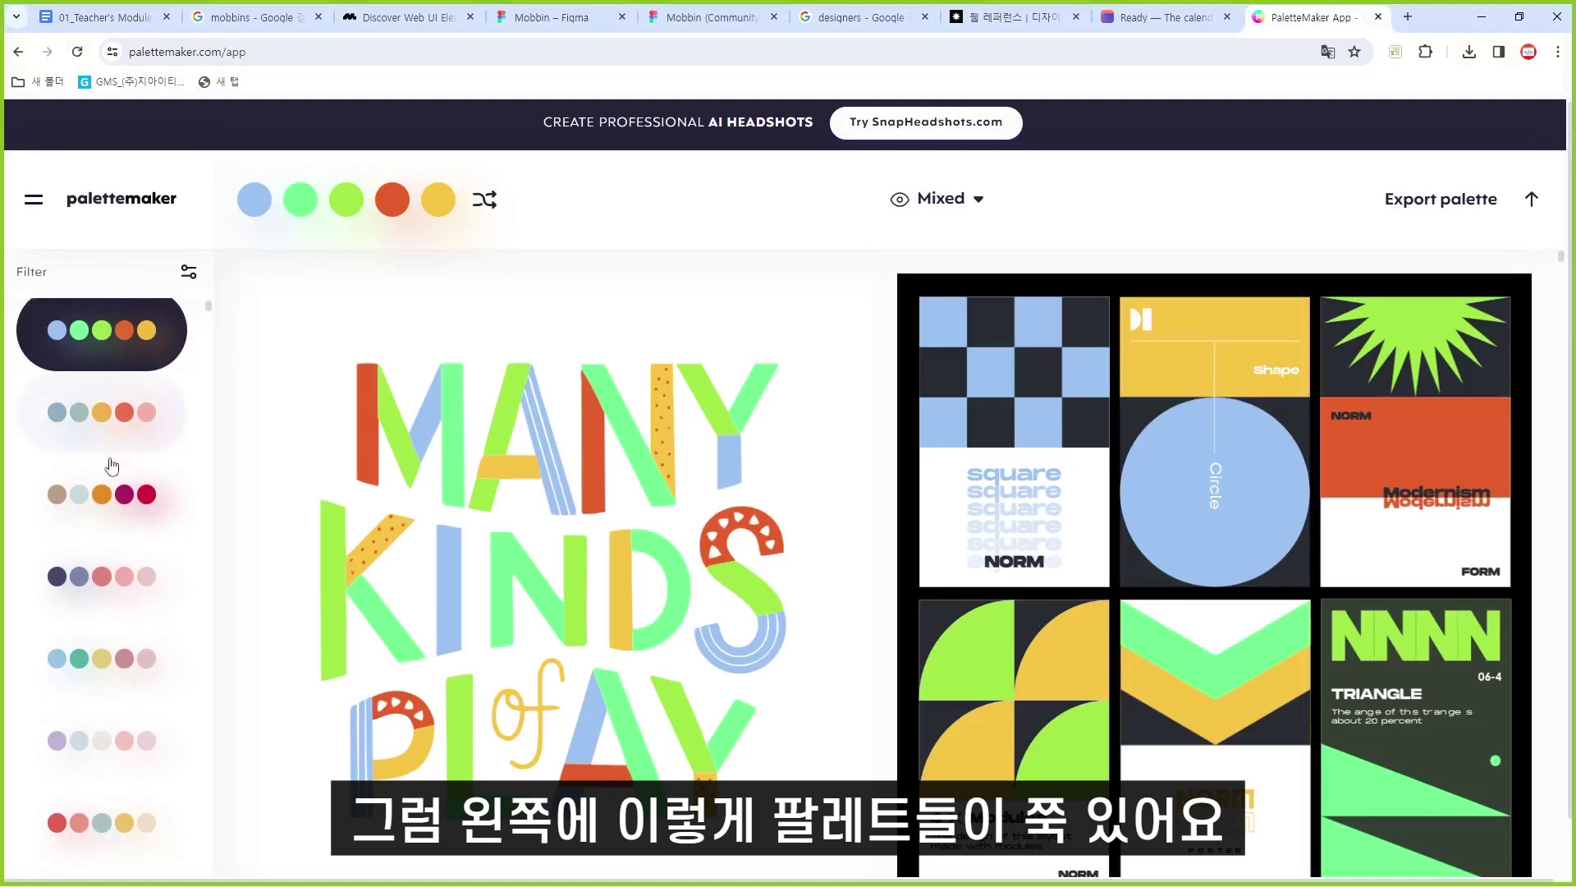
pyautogui.scroll(3, 110, 461)
# Step: Preview the second, third, fourth and fifth palettes in the list on the sample artwork
pyautogui.click(114, 442)
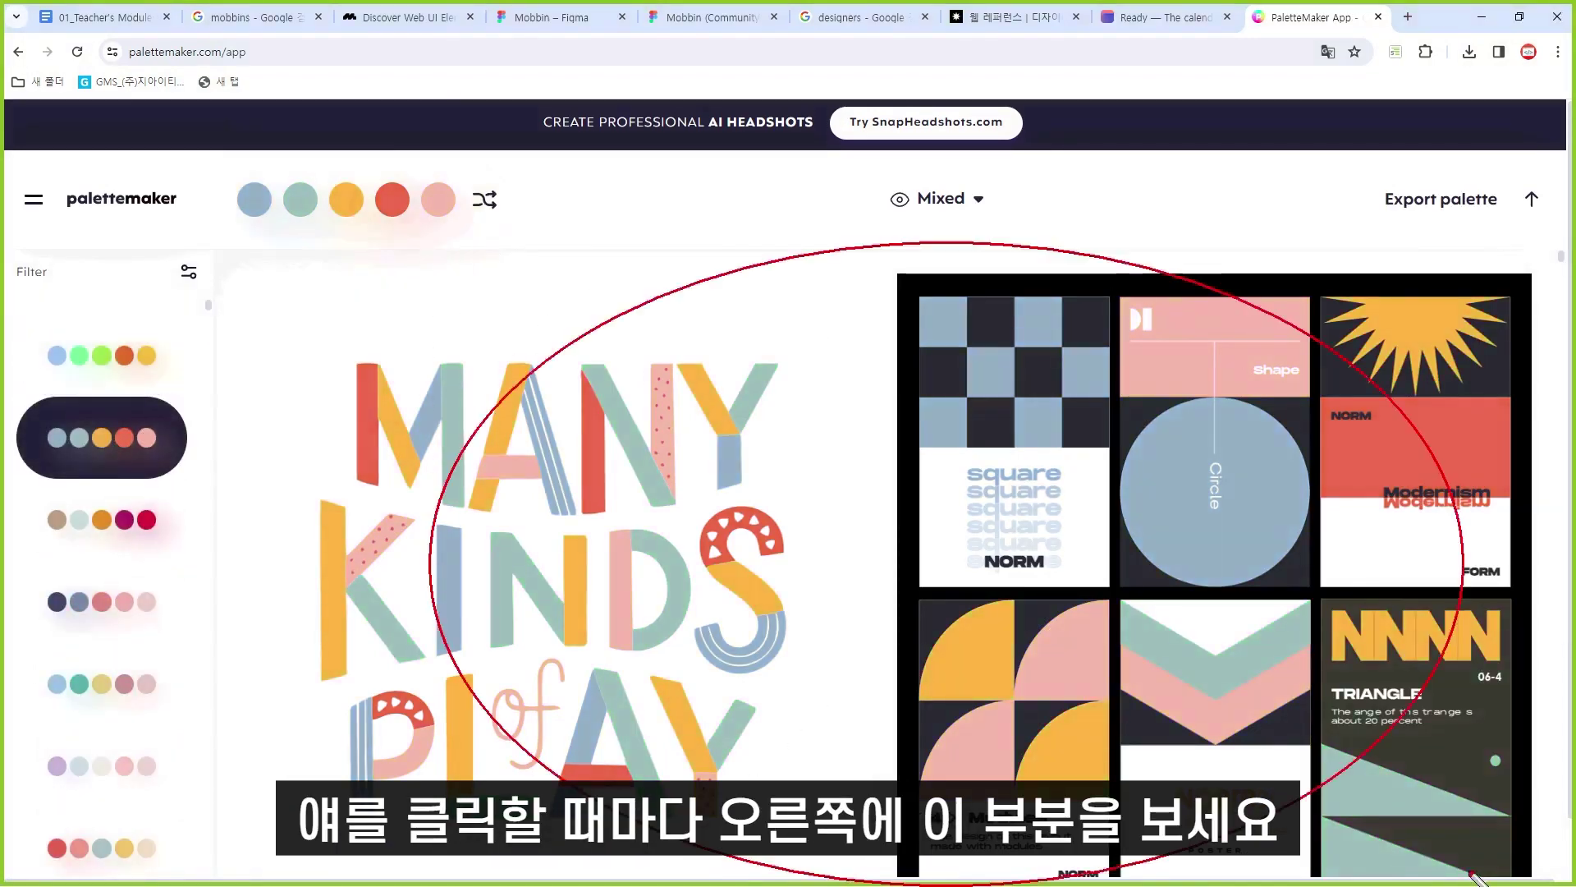
pyautogui.click(102, 515)
pyautogui.click(104, 612)
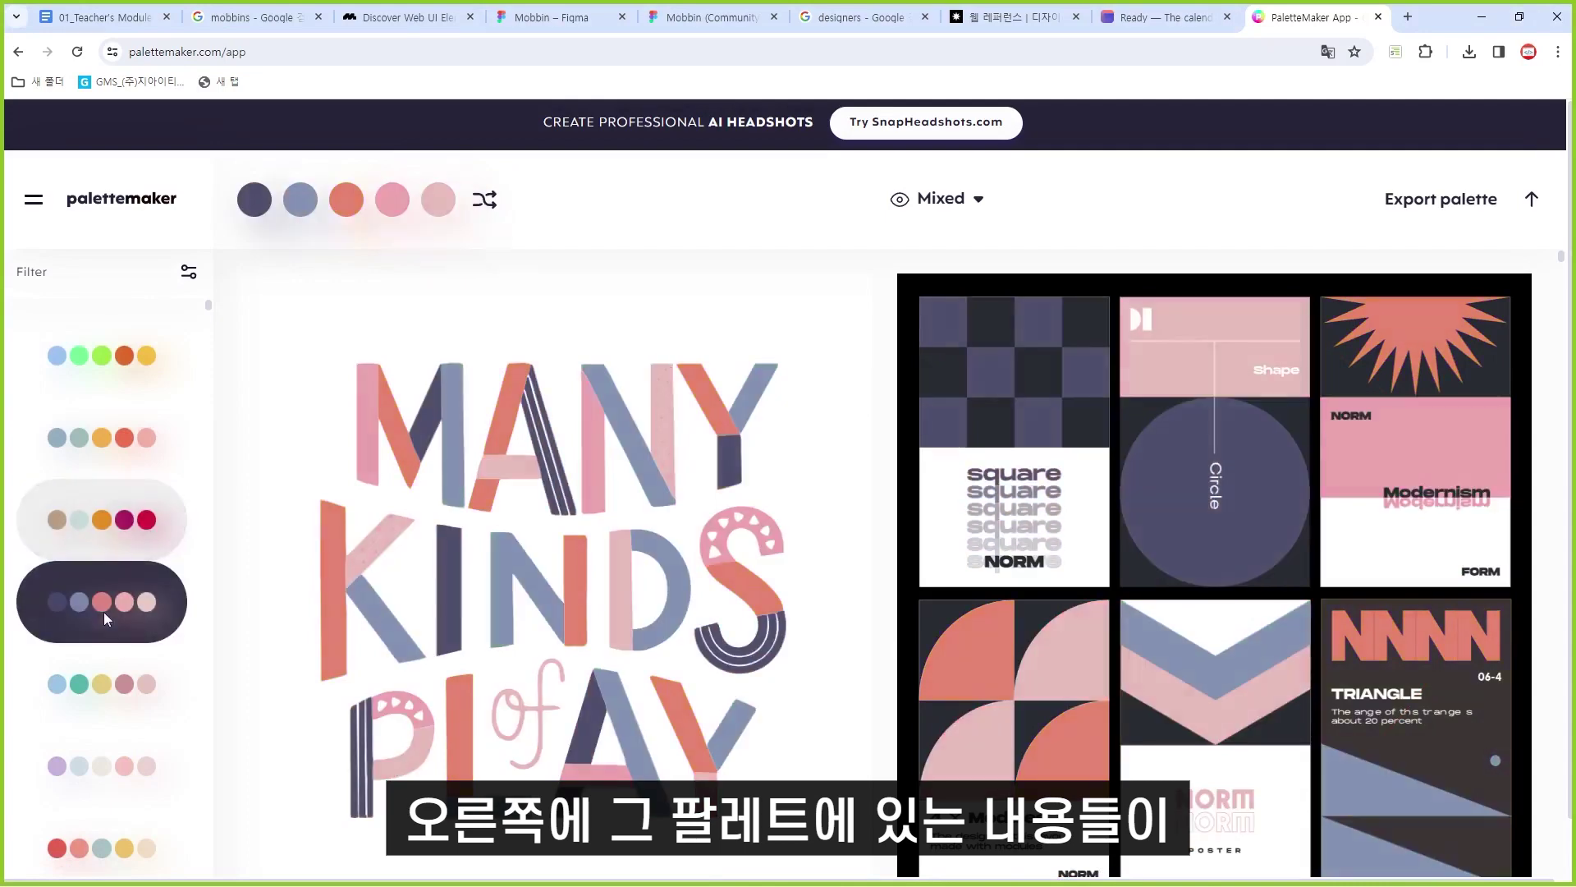
pyautogui.click(101, 684)
# Step: Preview the sixth and seventh palettes on the sample artwork, and switch back to the first palette
pyautogui.scroll(-4, 102, 684)
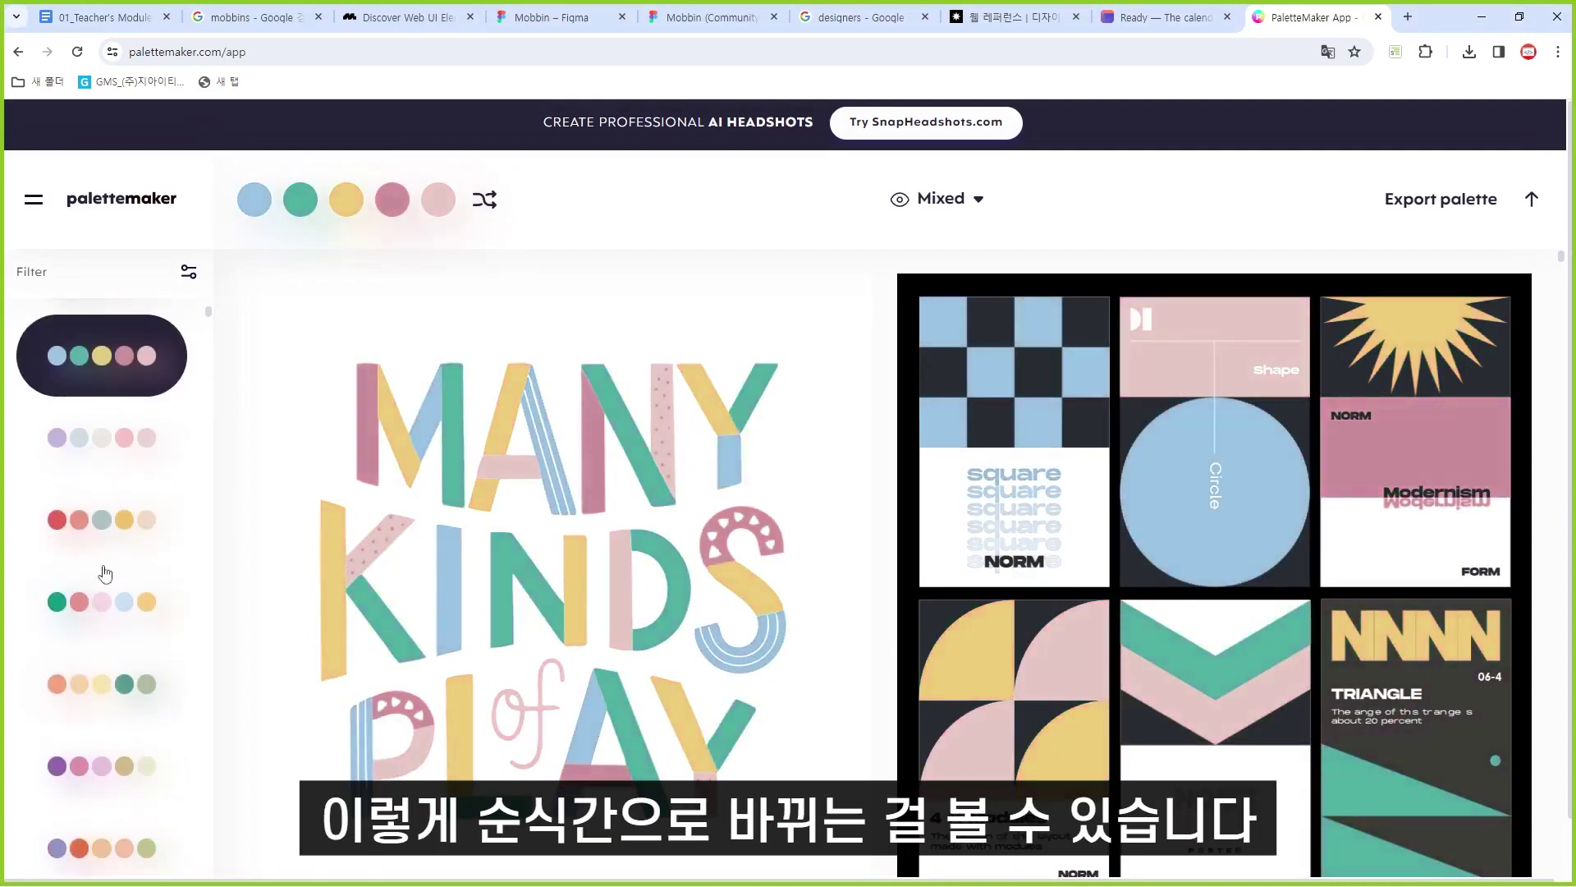
pyautogui.click(108, 442)
pyautogui.click(112, 528)
pyautogui.scroll(4, 102, 444)
pyautogui.click(97, 361)
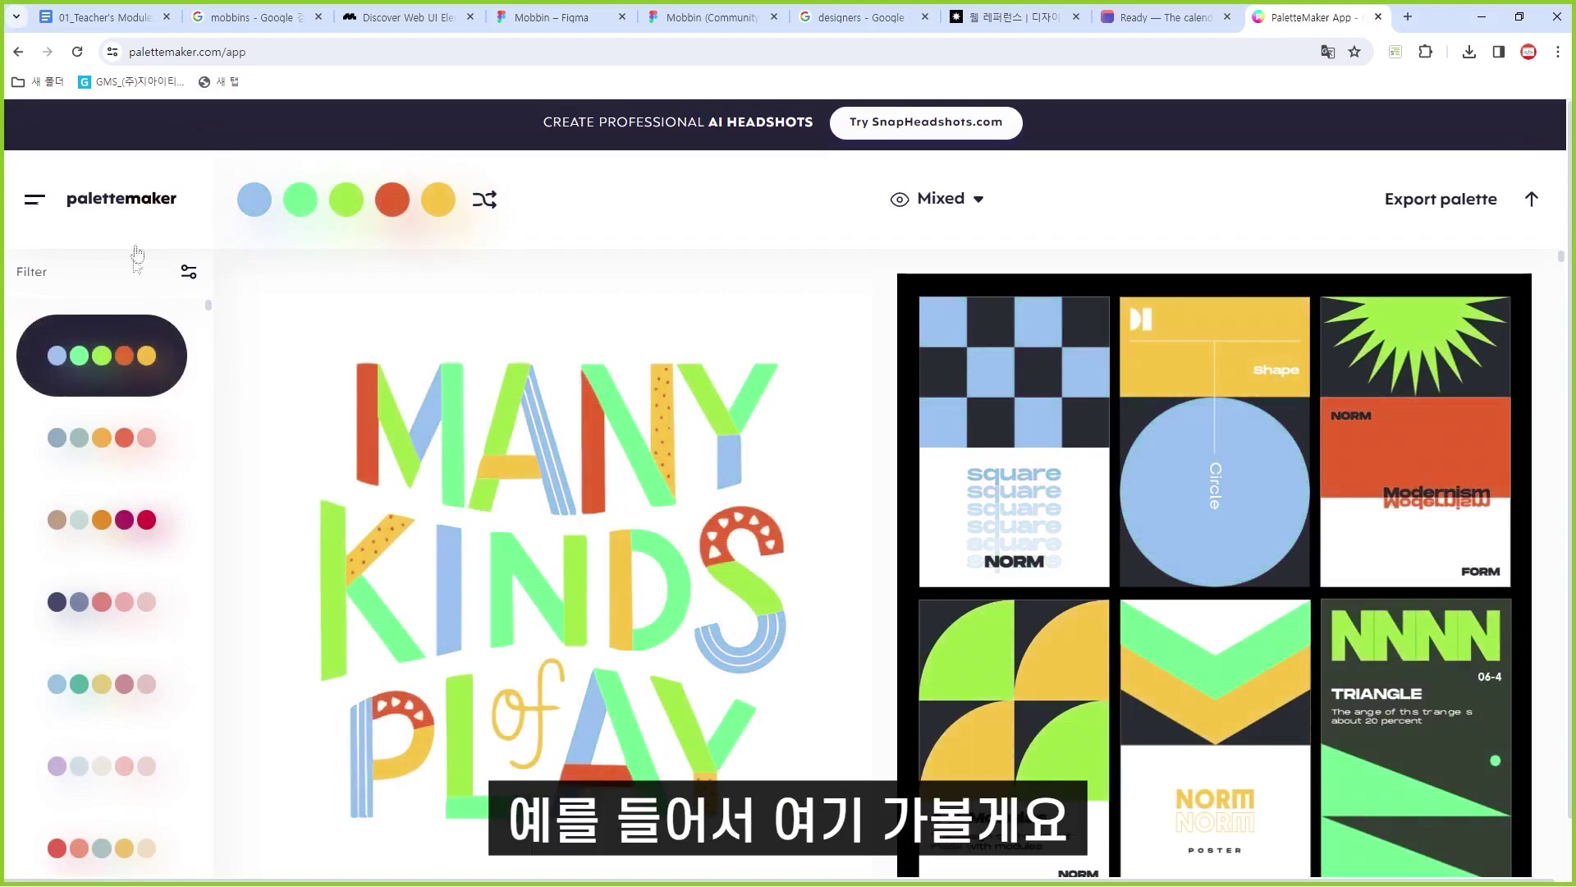
# Step: Open the site's Colors page from the palette app
pyautogui.moveTo(71, 165)
pyautogui.mouseDown()
pyautogui.moveTo(1, 244)
pyautogui.moveTo(70, 169)
pyautogui.mouseUp()
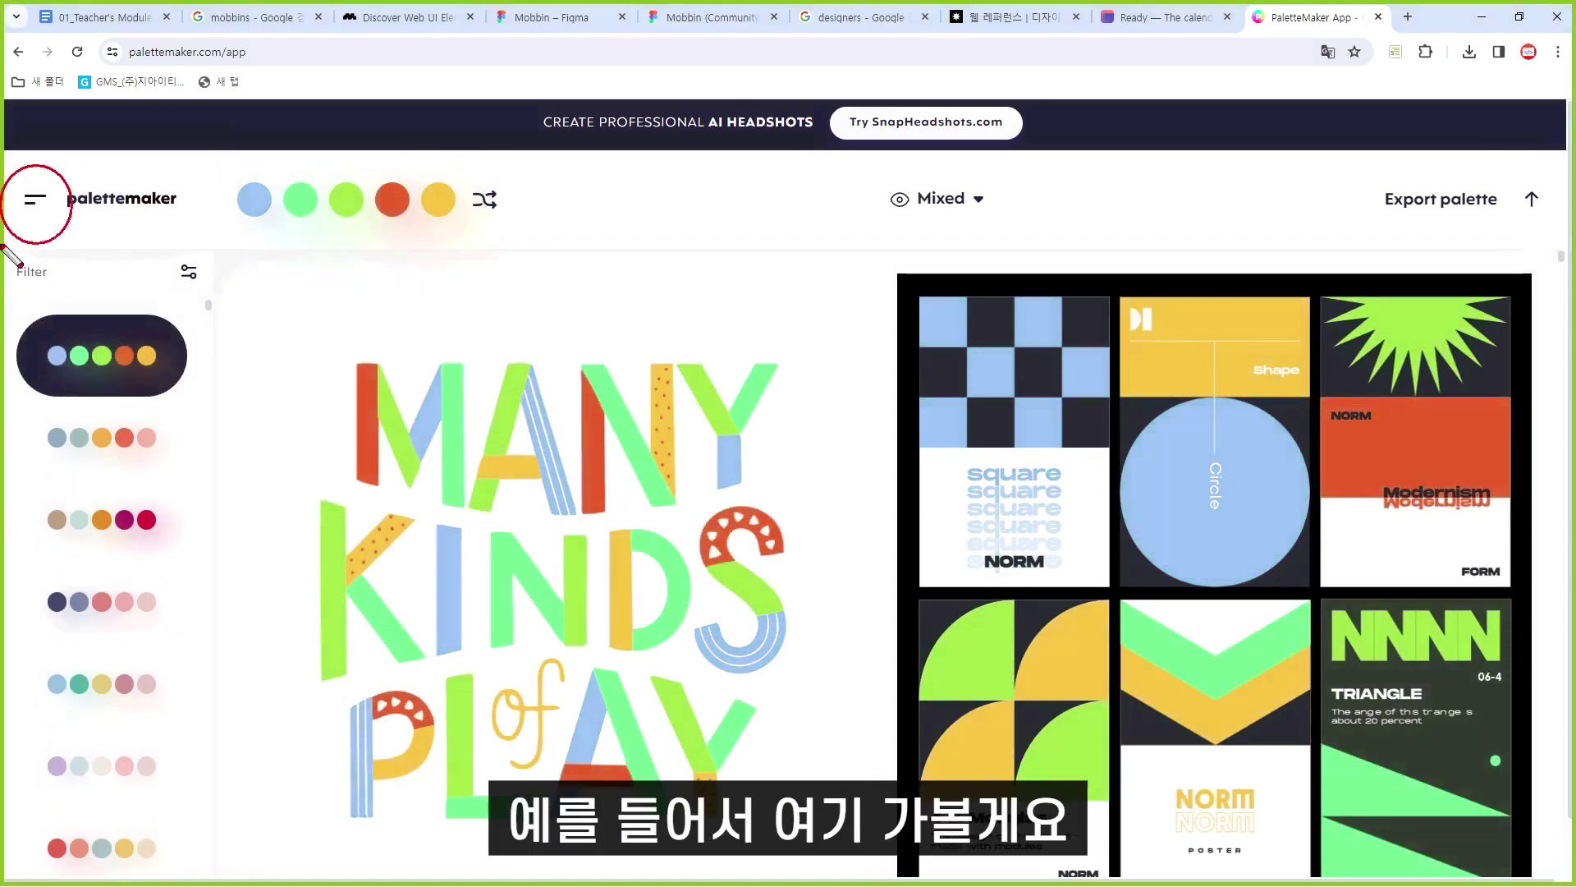
pyautogui.click(35, 198)
pyautogui.moveTo(163, 295)
pyautogui.mouseDown()
pyautogui.moveTo(10, 281)
pyautogui.moveTo(193, 338)
pyautogui.moveTo(180, 297)
pyautogui.mouseUp()
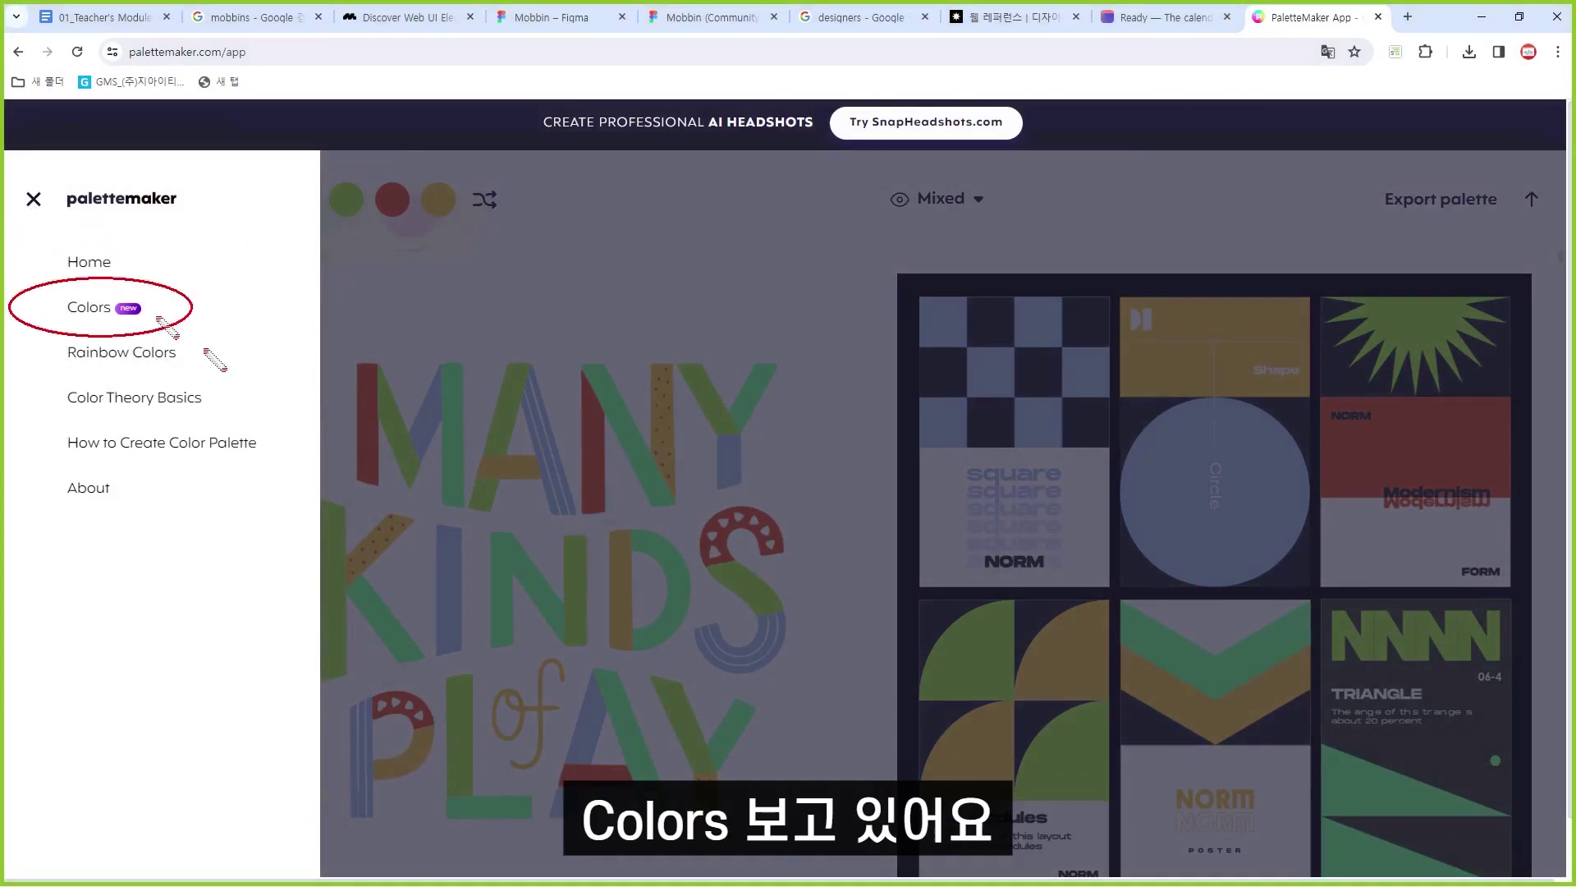
pyautogui.click(86, 309)
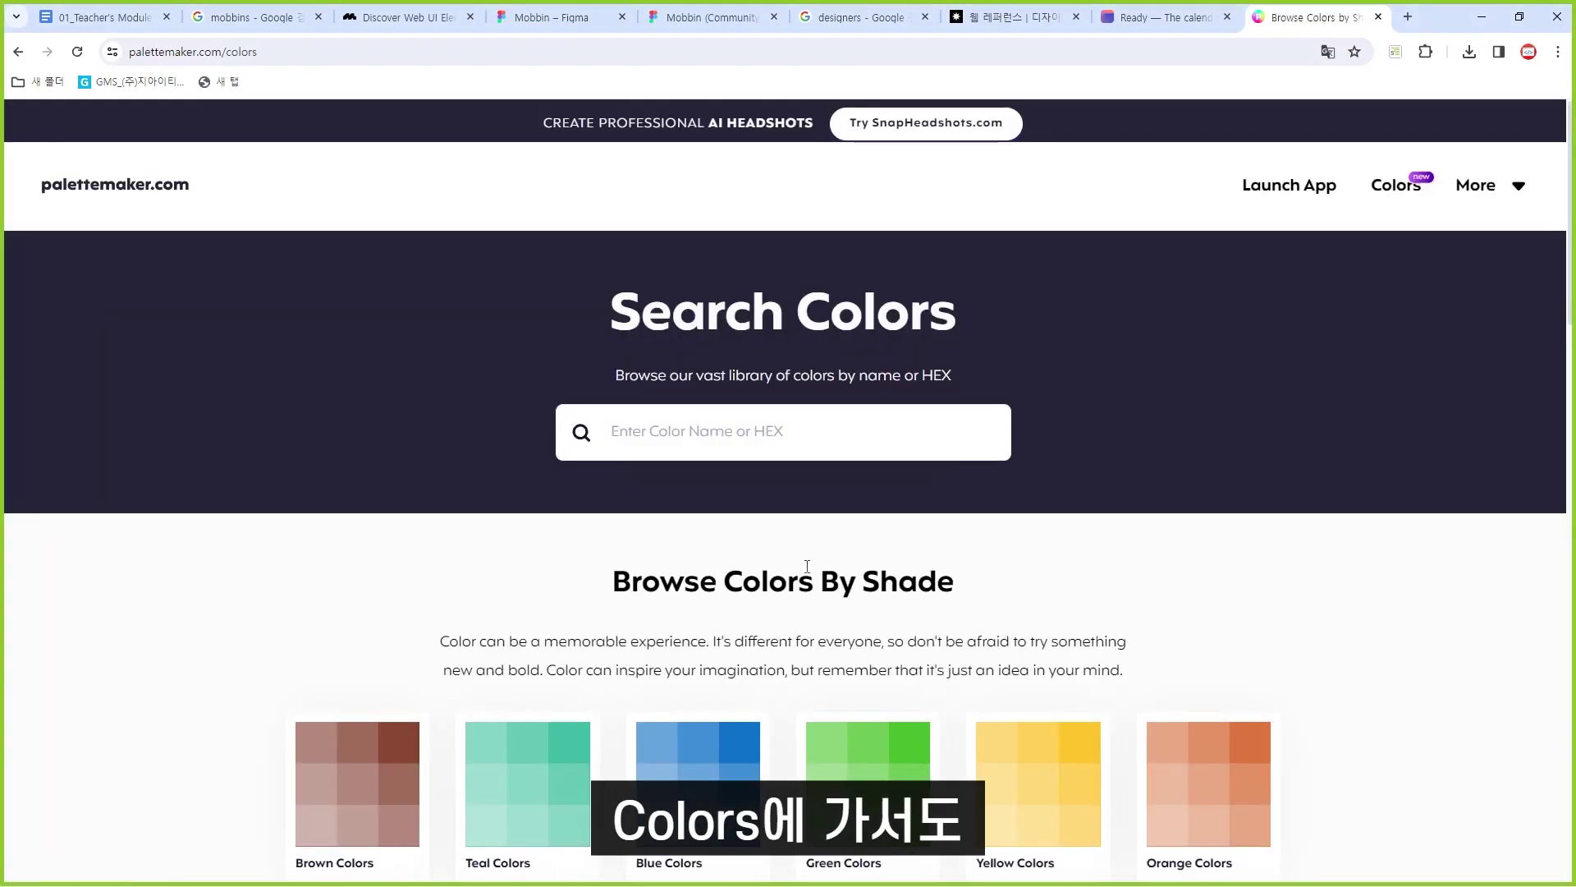
# Step: Open the Blue Colors collection under Browse Colors By Shade
pyautogui.scroll(-3, 1268, 539)
pyautogui.moveTo(587, 362); pyautogui.dragTo(809, 587)
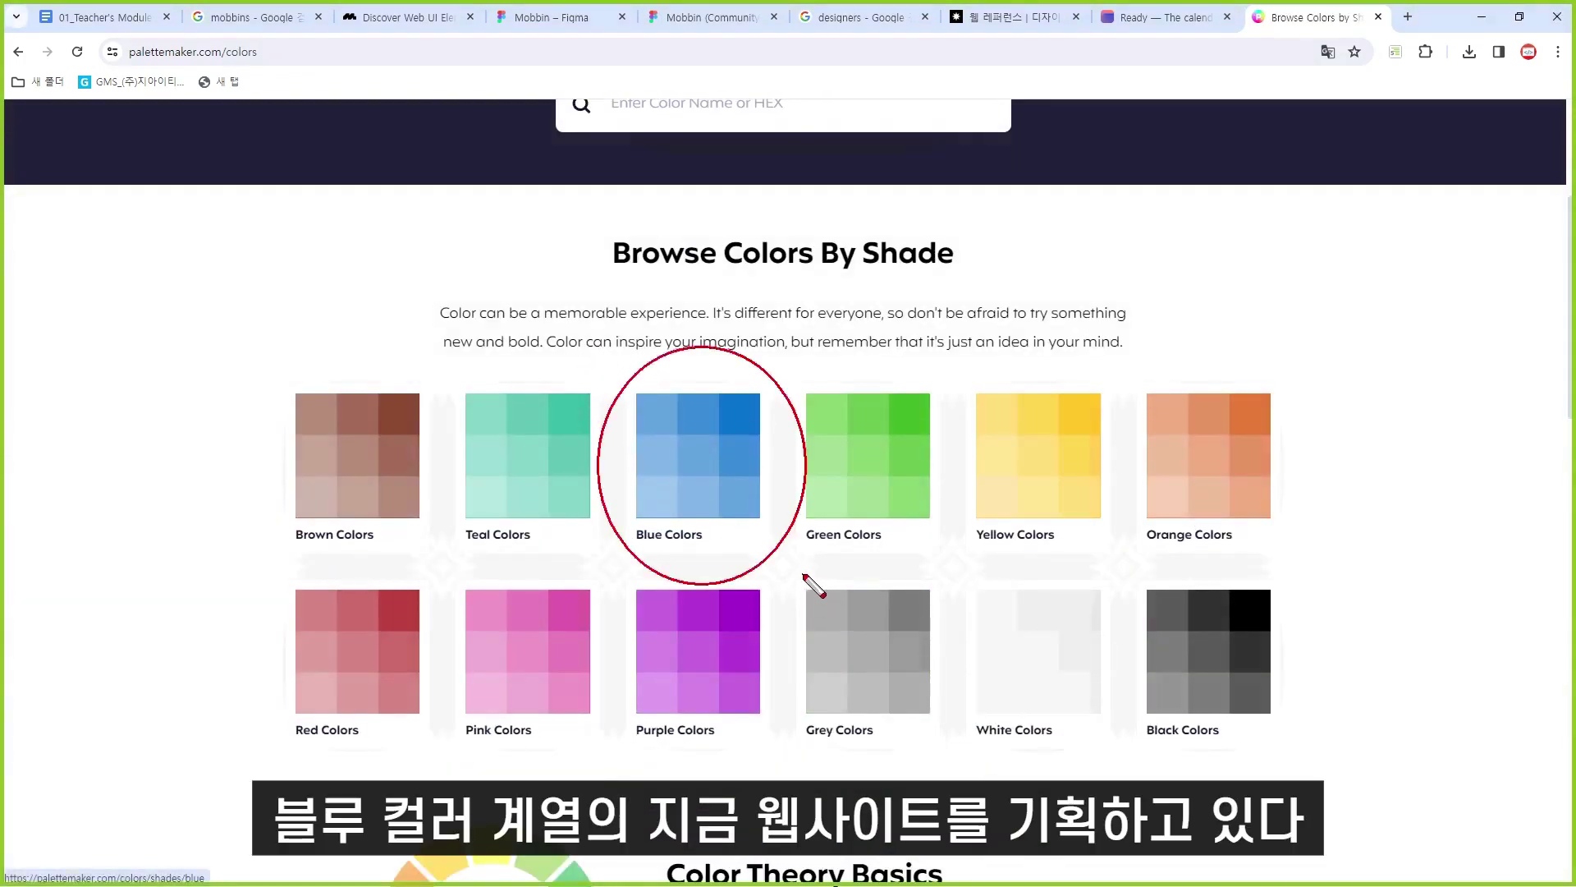
pyautogui.press('Escape')
pyautogui.click(698, 468)
# Step: Browse the recently added blue shades and open the Sapphire color's page
pyautogui.scroll(-5, 1081, 557)
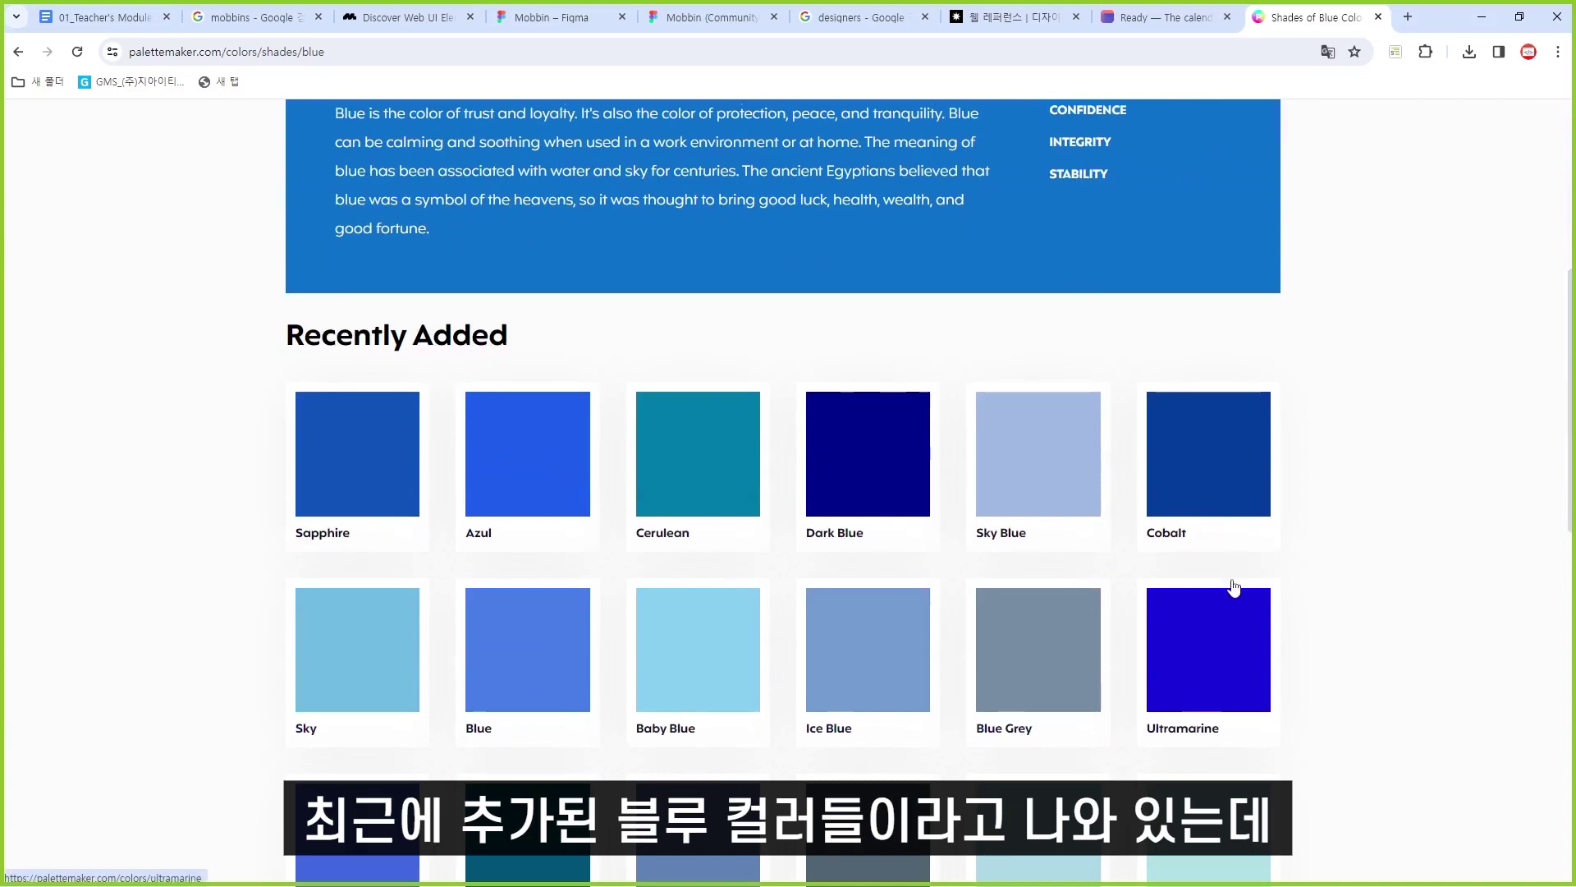
pyautogui.scroll(-5, 1231, 592)
pyautogui.scroll(-4, 1234, 588)
pyautogui.scroll(11, 1063, 494)
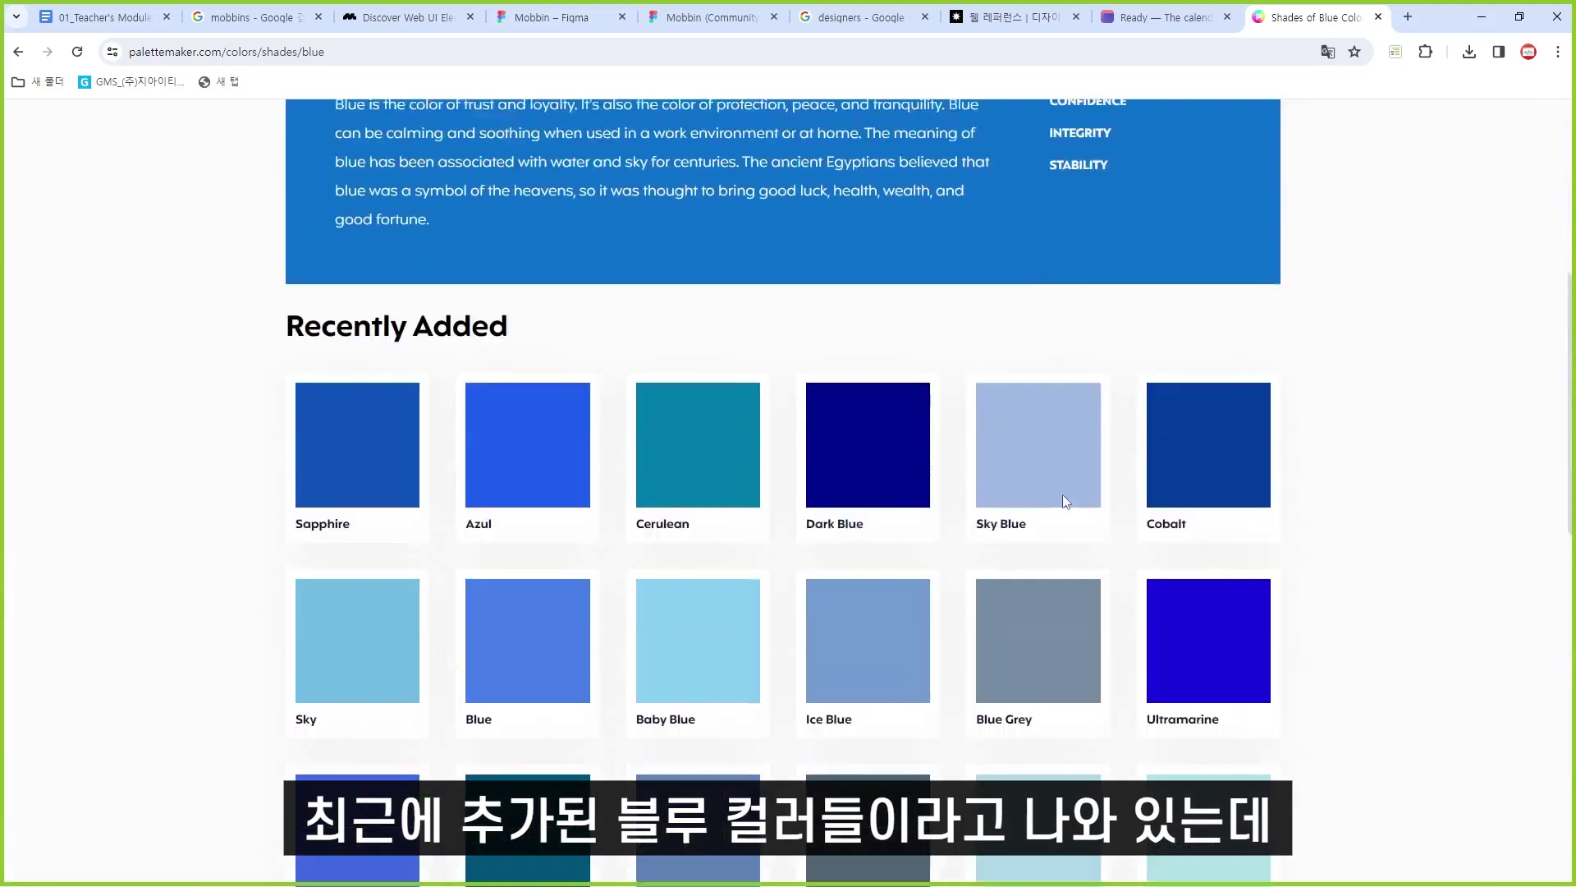
pyautogui.scroll(-2, 1064, 501)
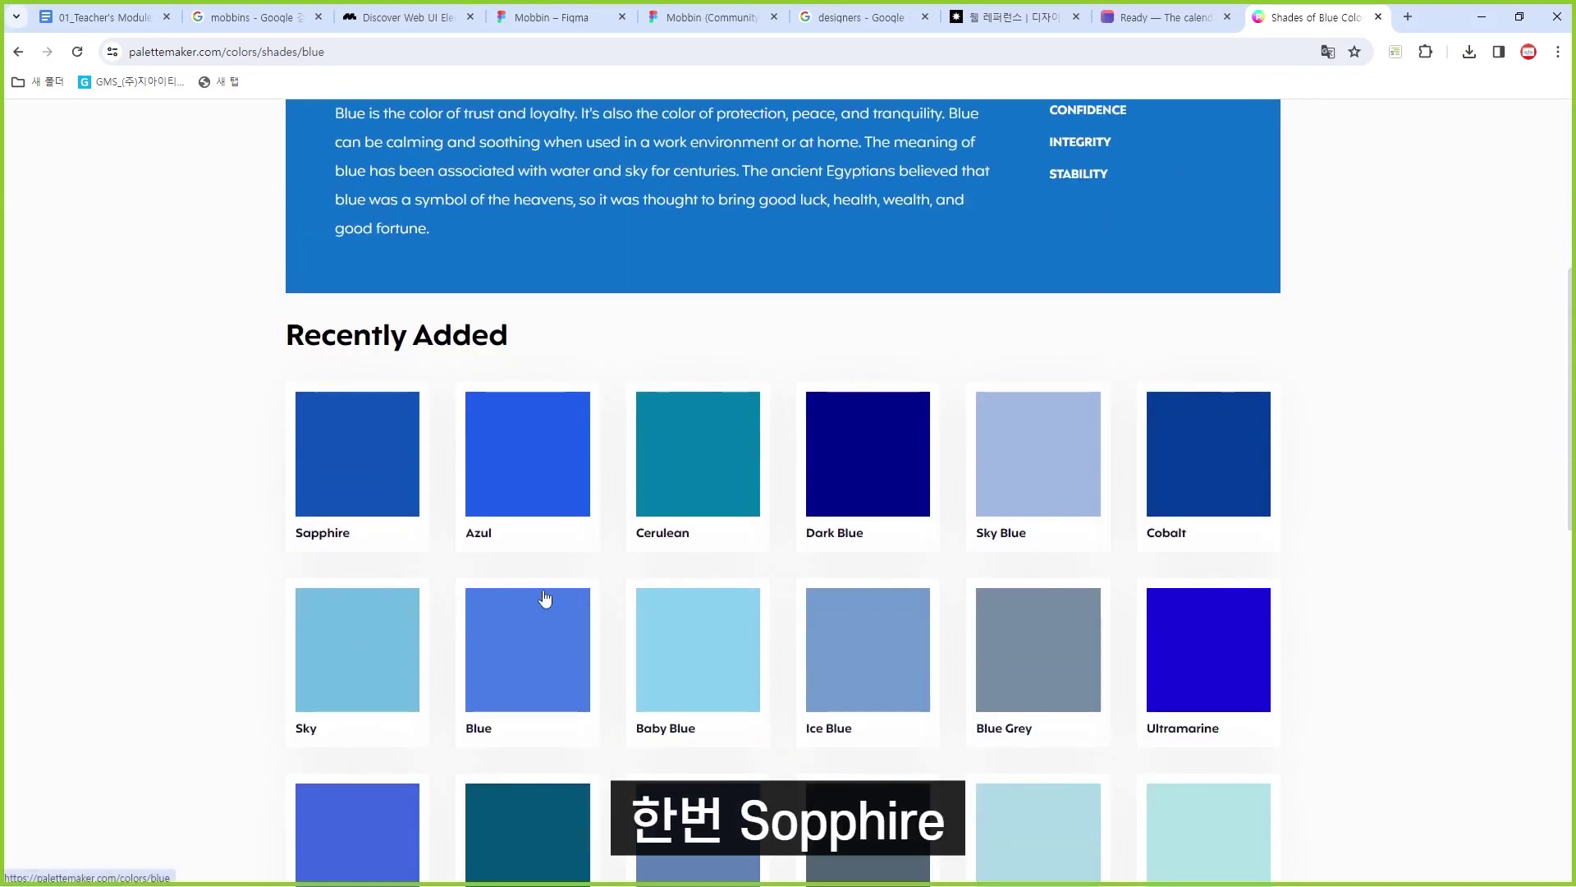
pyautogui.moveTo(254, 362)
pyautogui.mouseDown()
pyautogui.moveTo(359, 570)
pyautogui.moveTo(451, 563)
pyautogui.mouseUp()
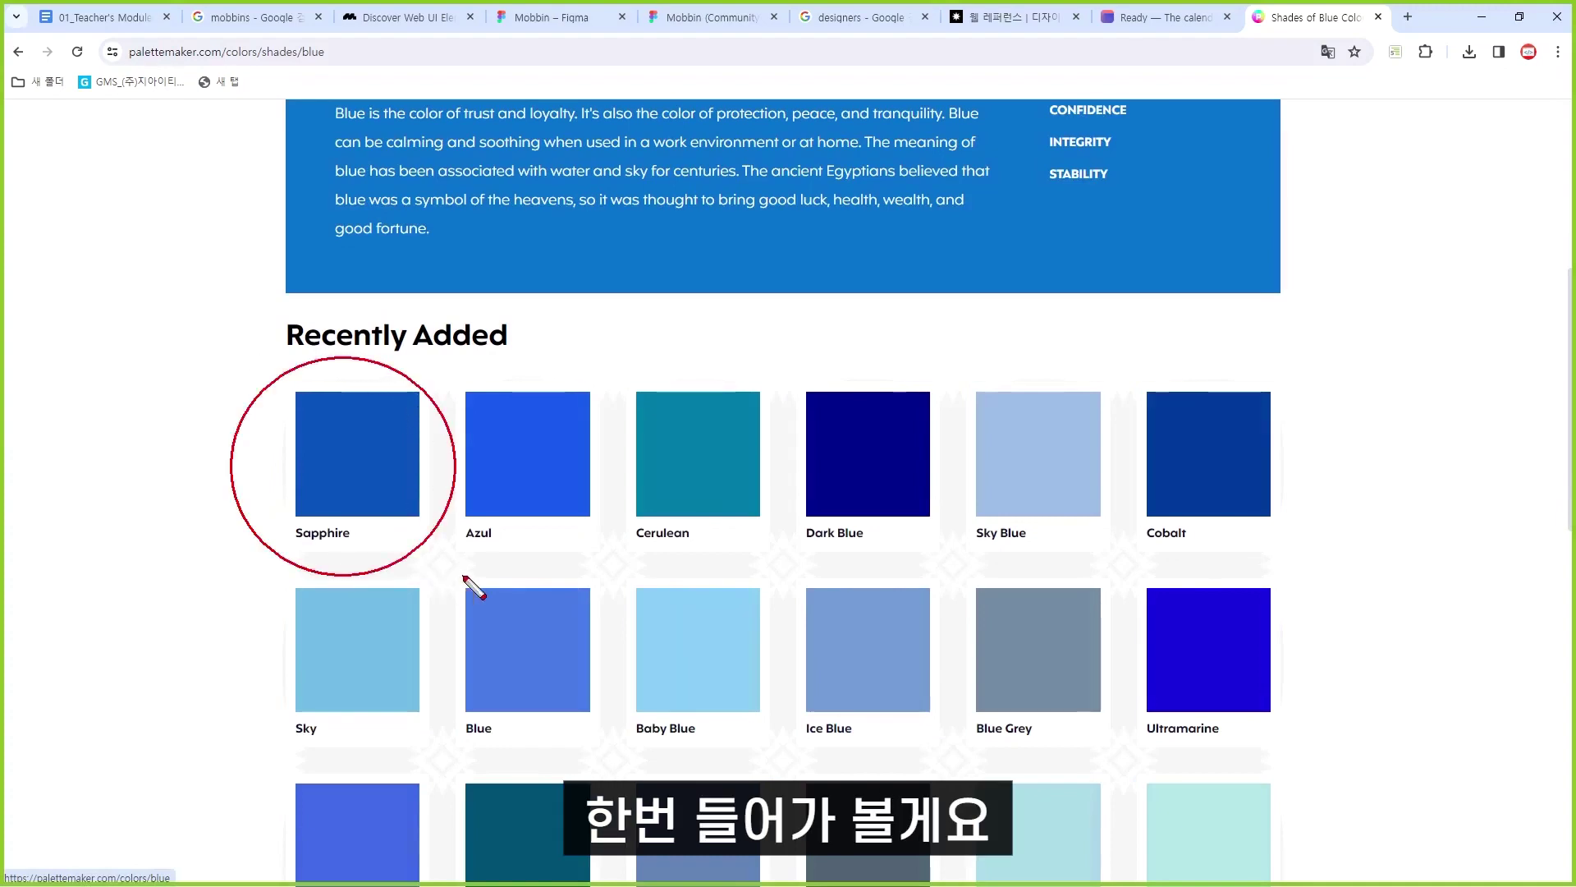
pyautogui.click(352, 455)
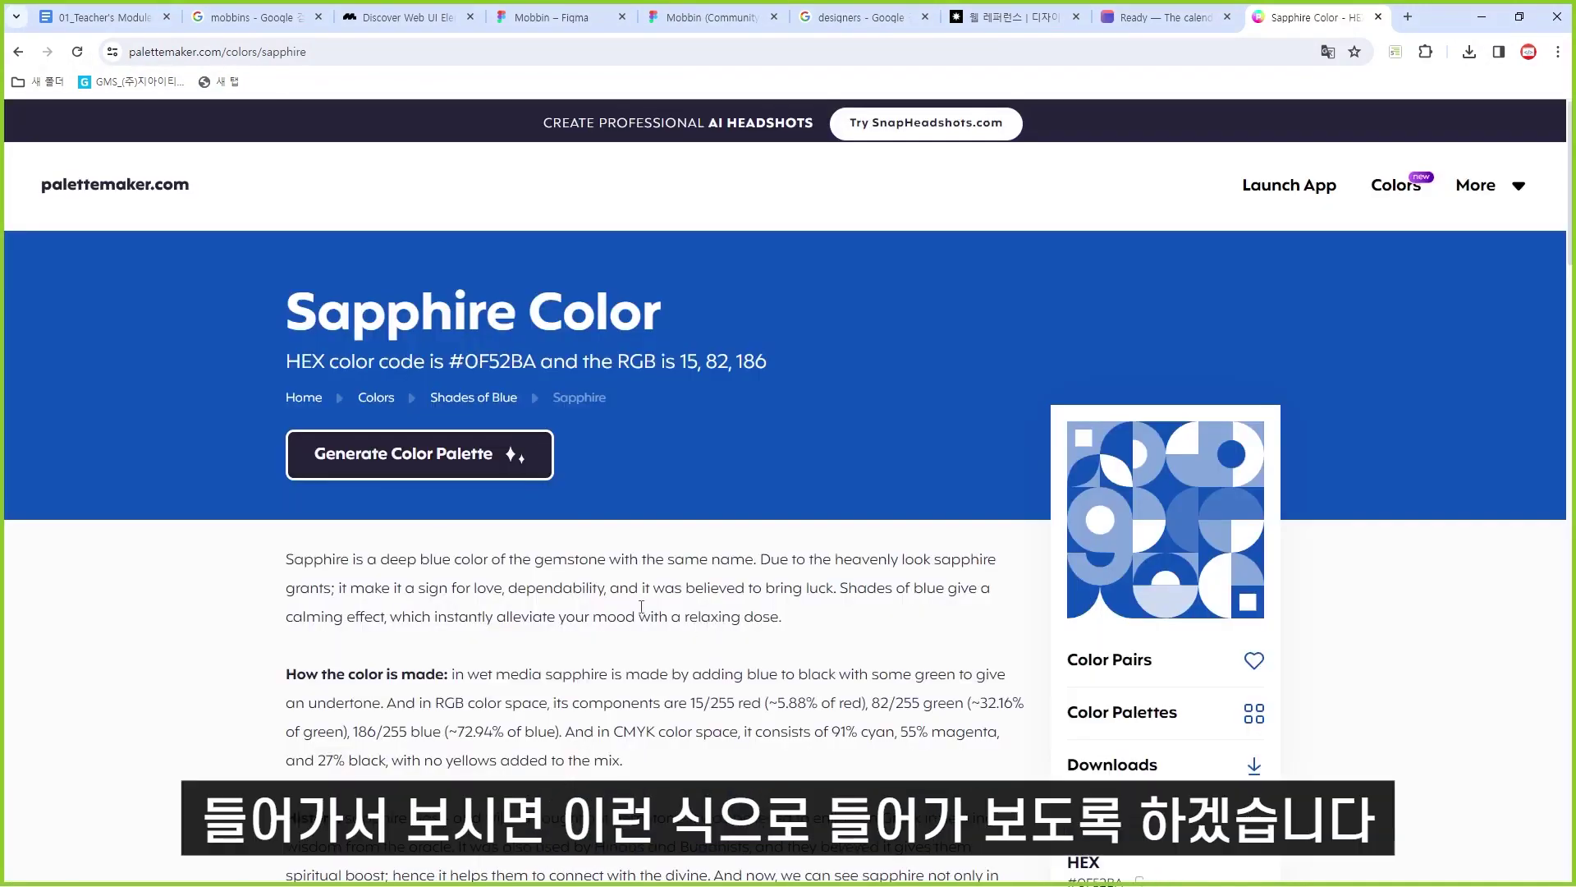
# Step: Generate a five-color palette from Sapphire and shuffle the order of its colors
pyautogui.moveTo(460, 516); pyautogui.dragTo(474, 527)
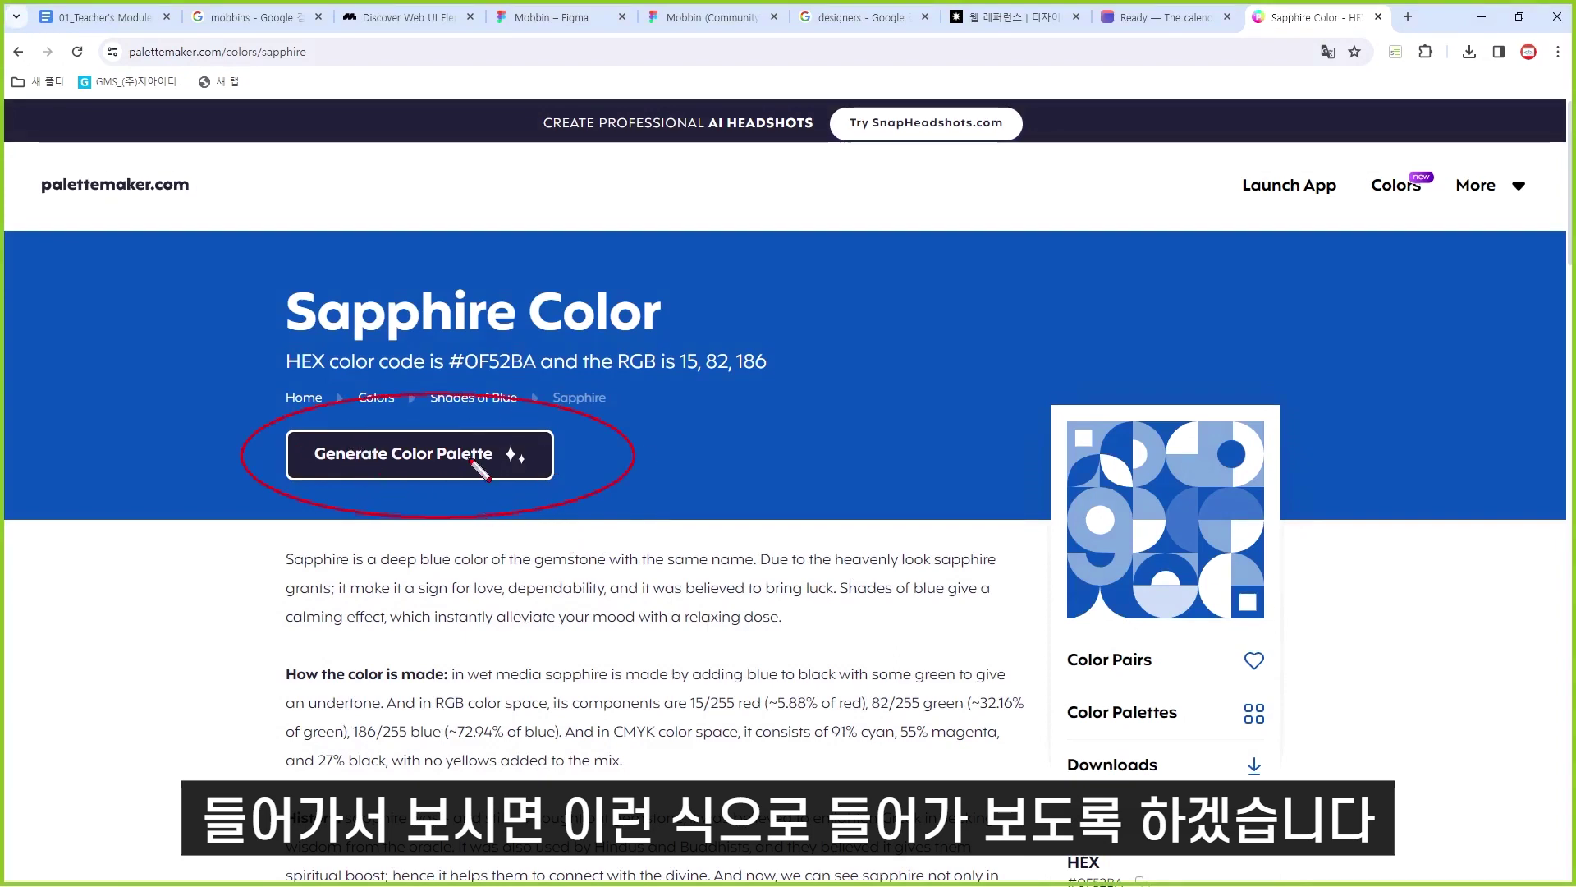
pyautogui.click(475, 460)
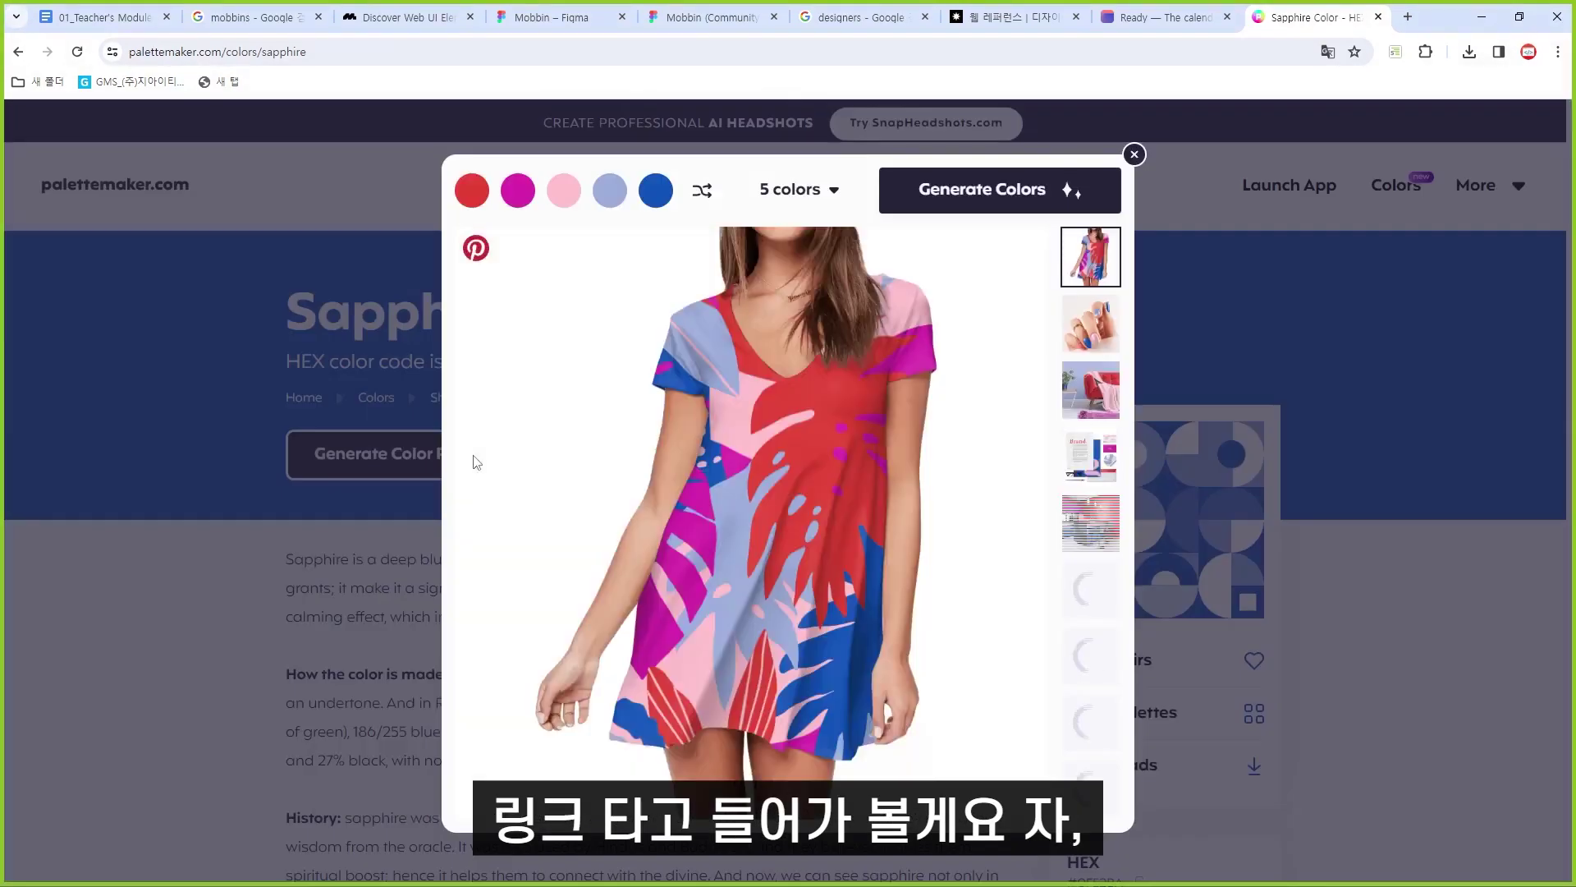
pyautogui.click(703, 194)
pyautogui.click(703, 194)
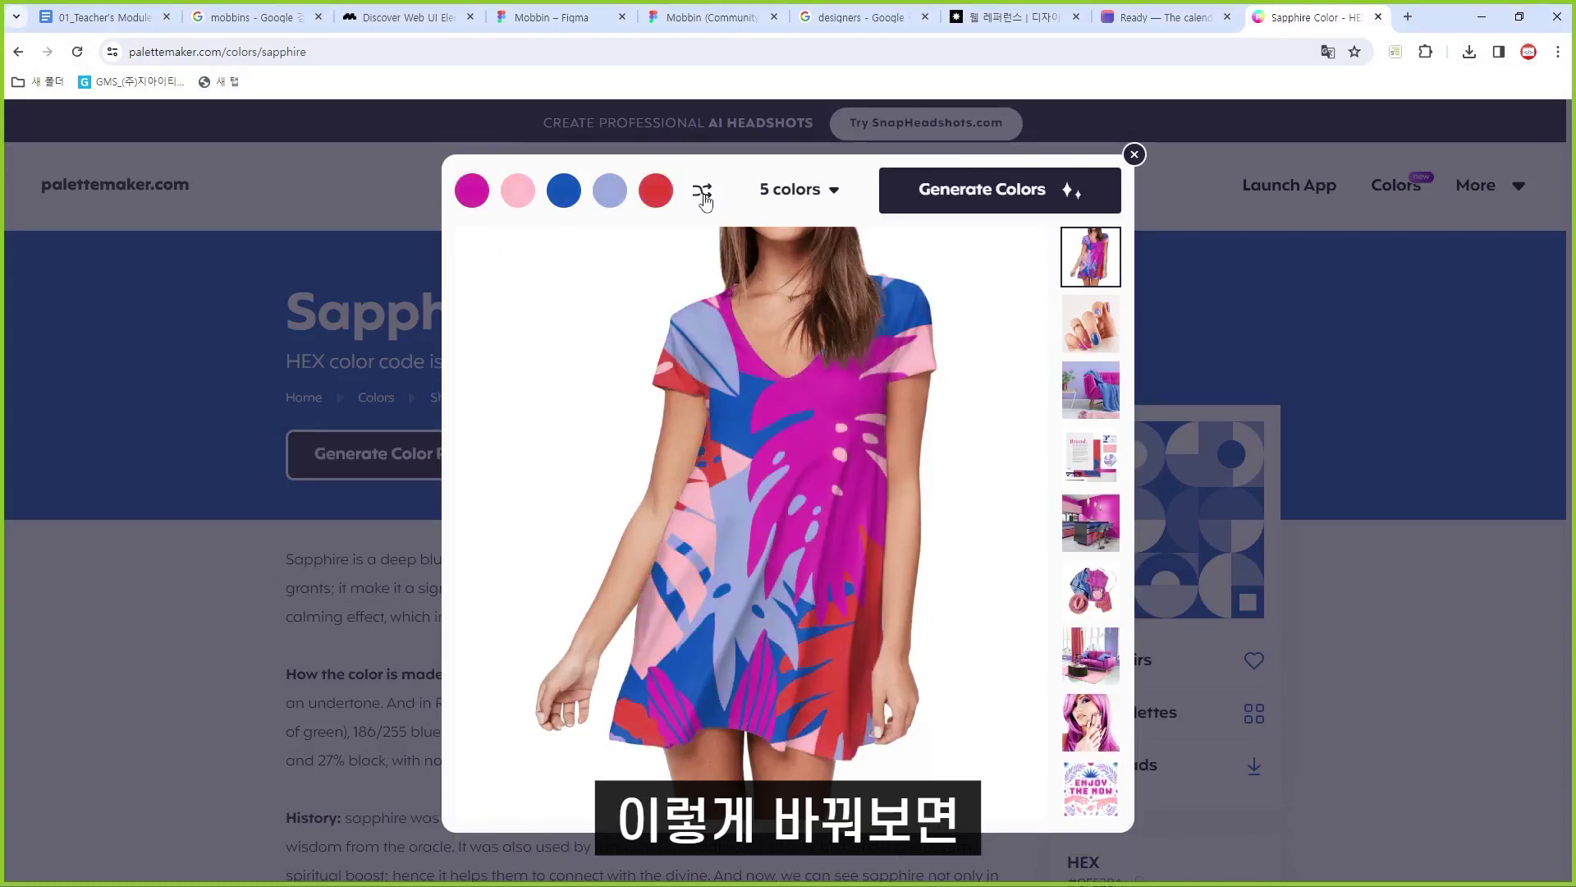
# Step: Preview the Sapphire palette on the nail, sofa, kitchen and other mockups, ending on the Brand stationery mockup
pyautogui.click(1100, 330)
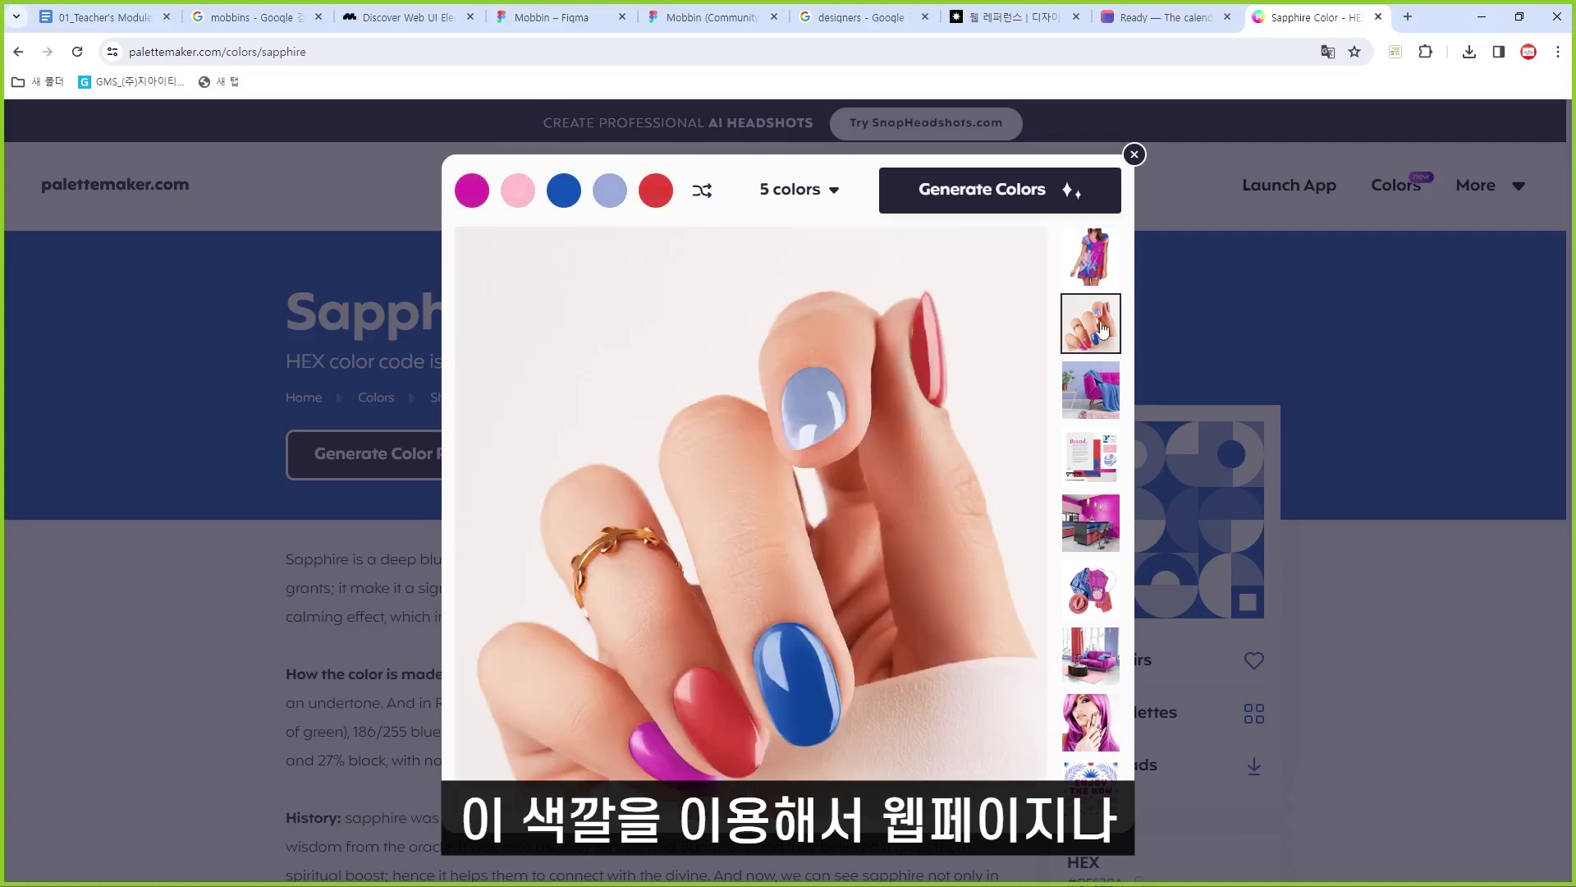
pyautogui.click(1097, 410)
pyautogui.click(1097, 457)
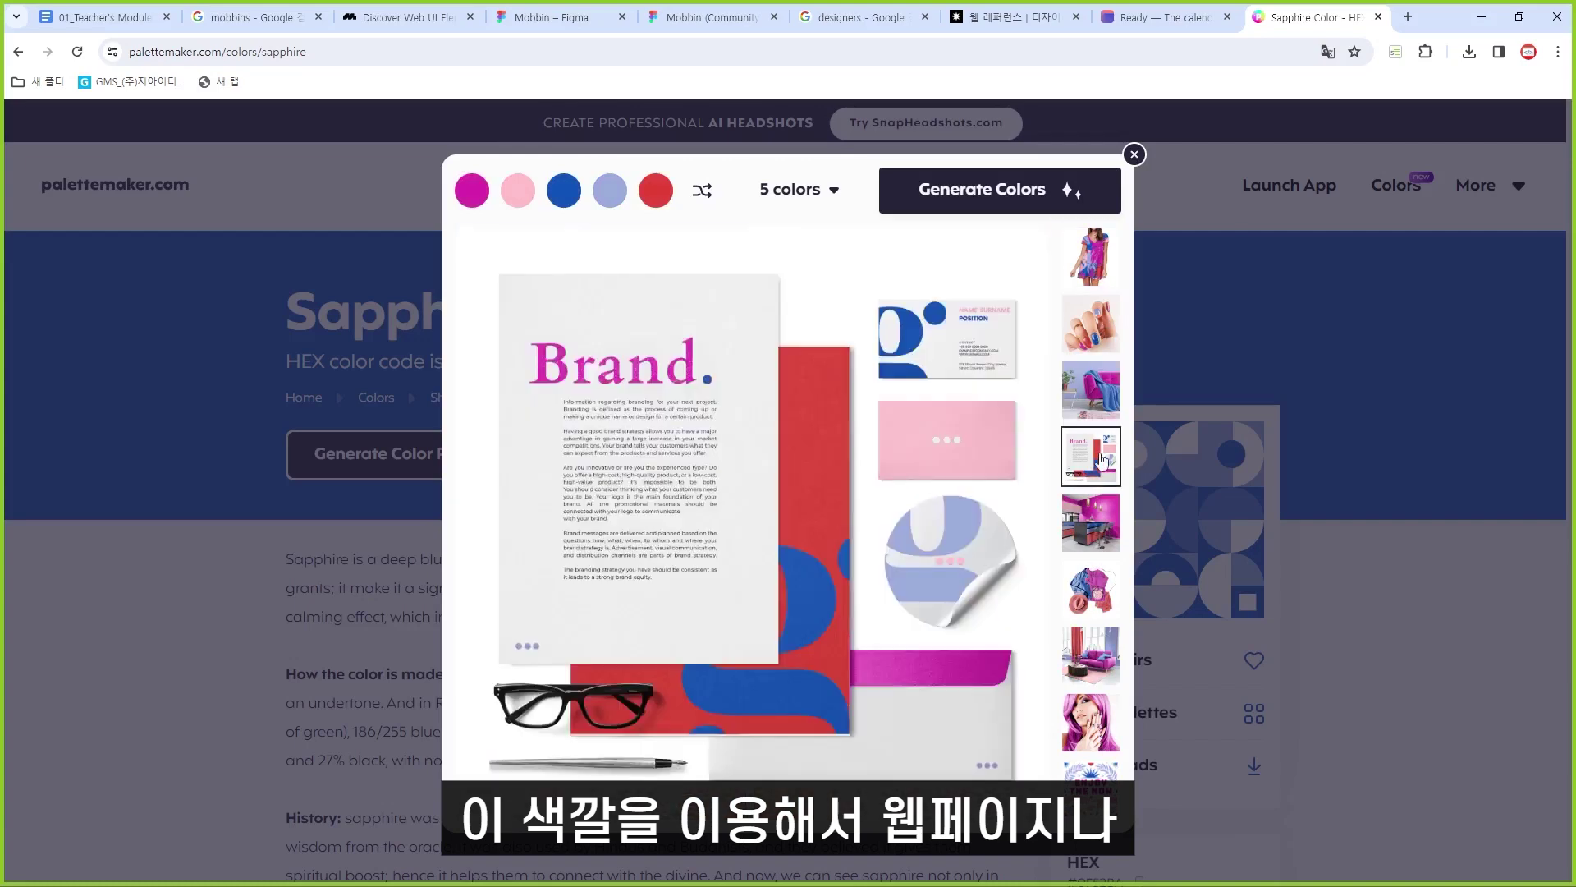
pyautogui.click(1096, 516)
pyautogui.click(1092, 456)
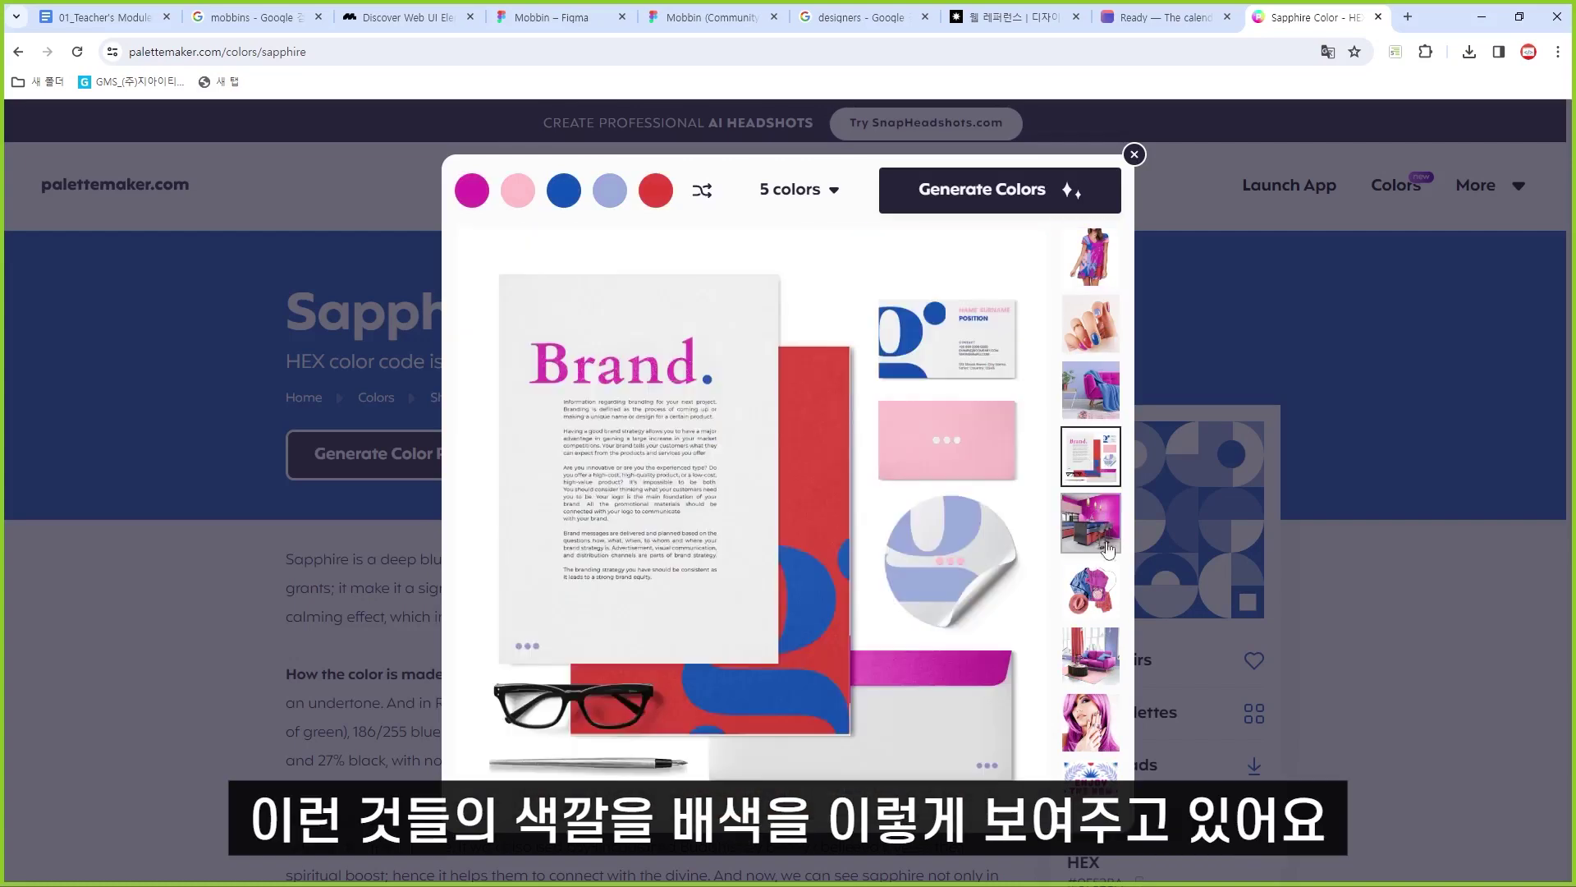
pyautogui.click(1103, 602)
pyautogui.click(1096, 532)
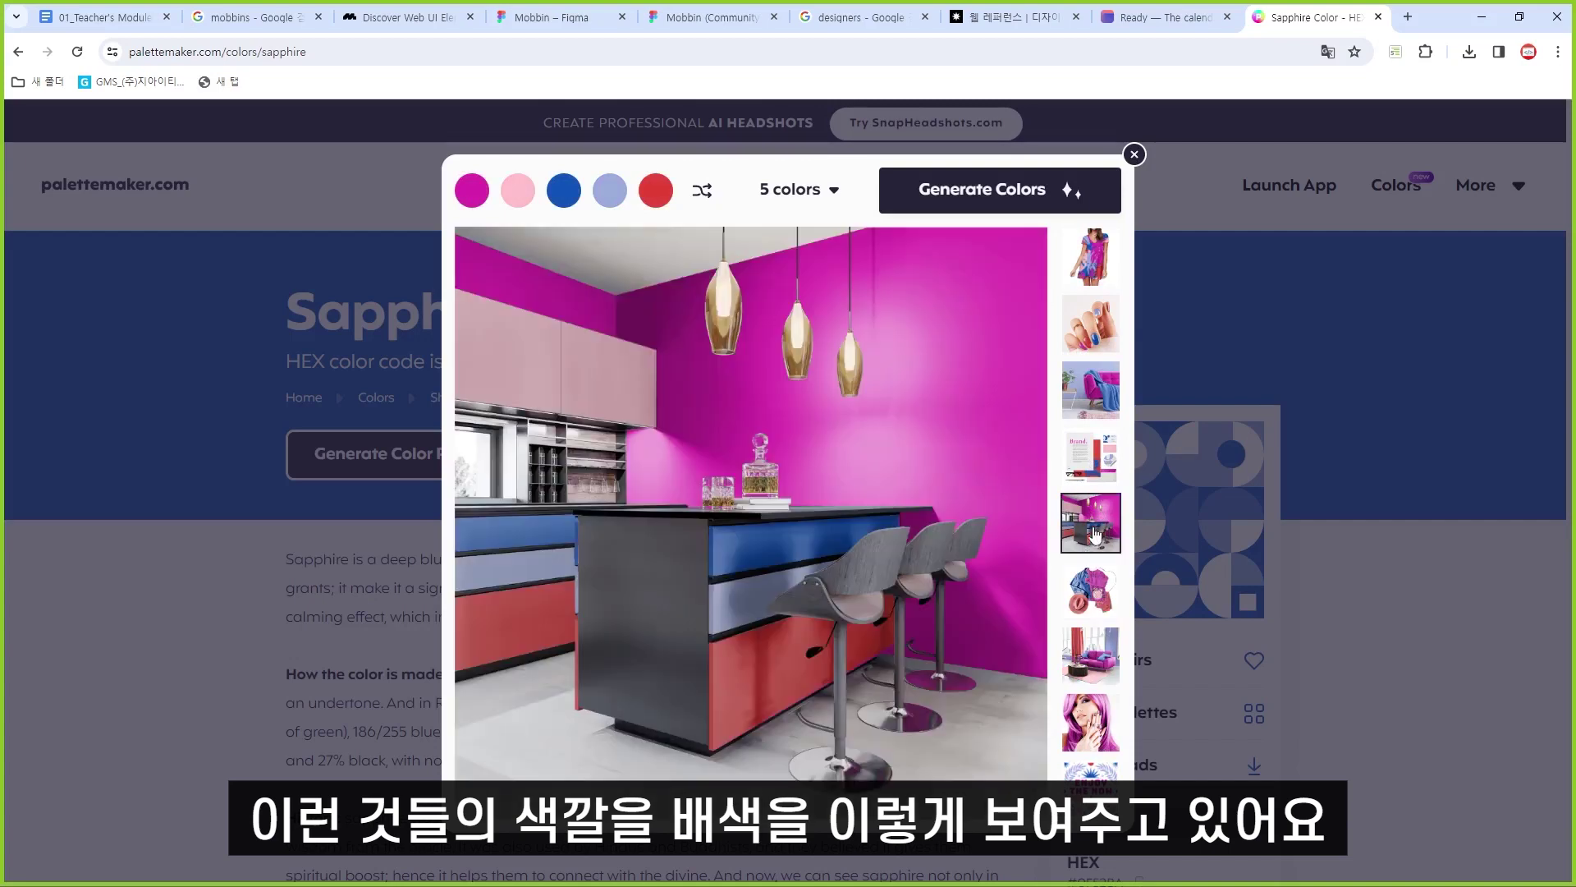
pyautogui.click(1097, 465)
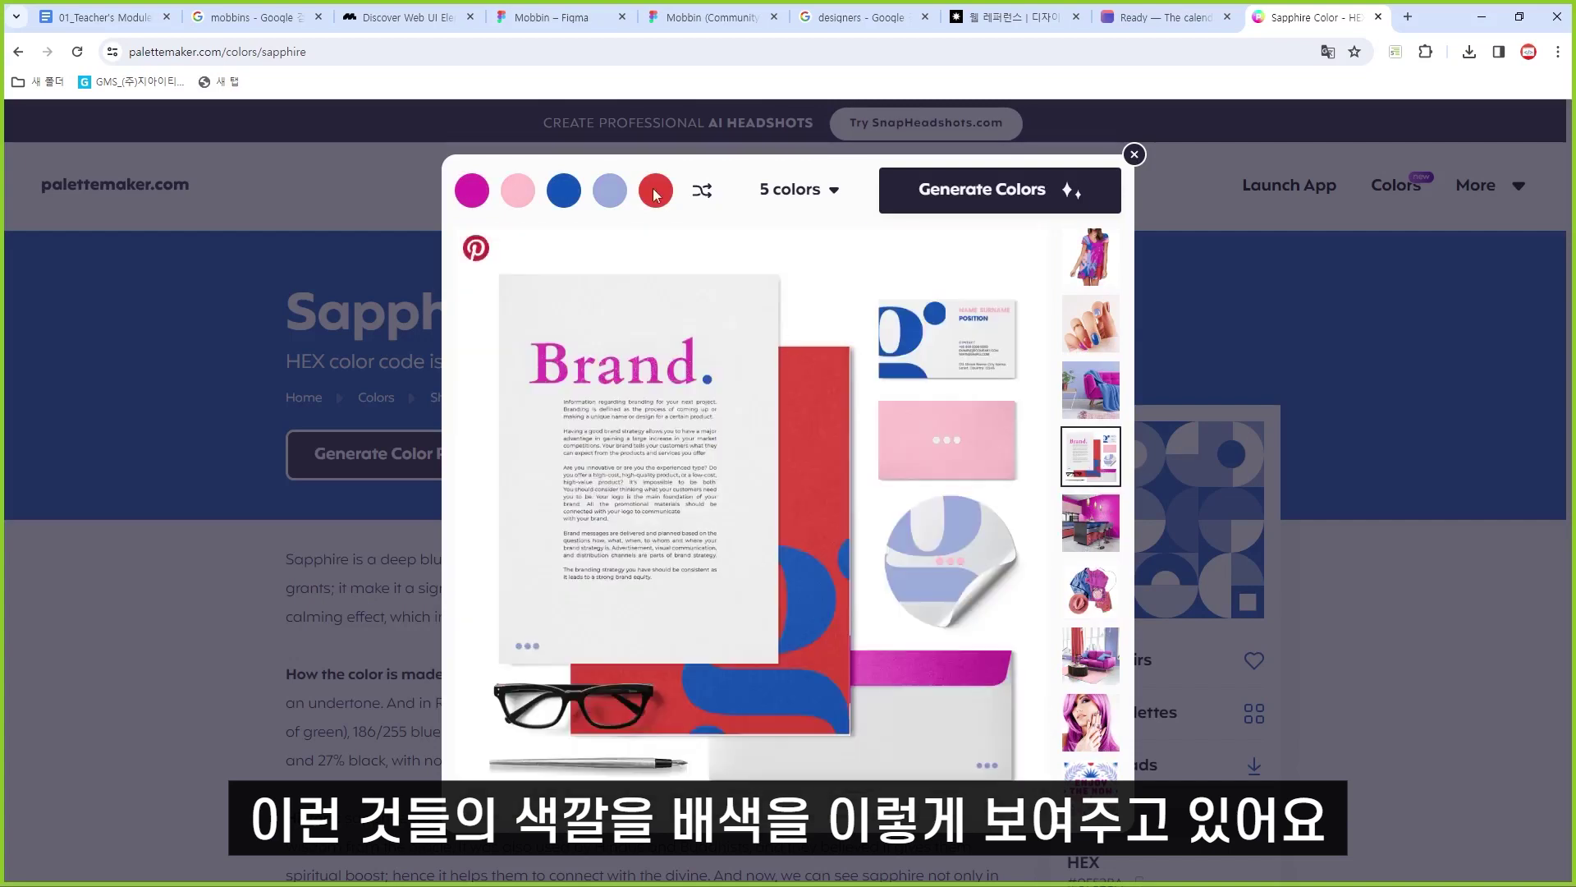
# Step: Generate several new random five-color Sapphire palettes and compare them on the Brand stationery mockup
pyautogui.click(1010, 192)
pyautogui.click(1010, 191)
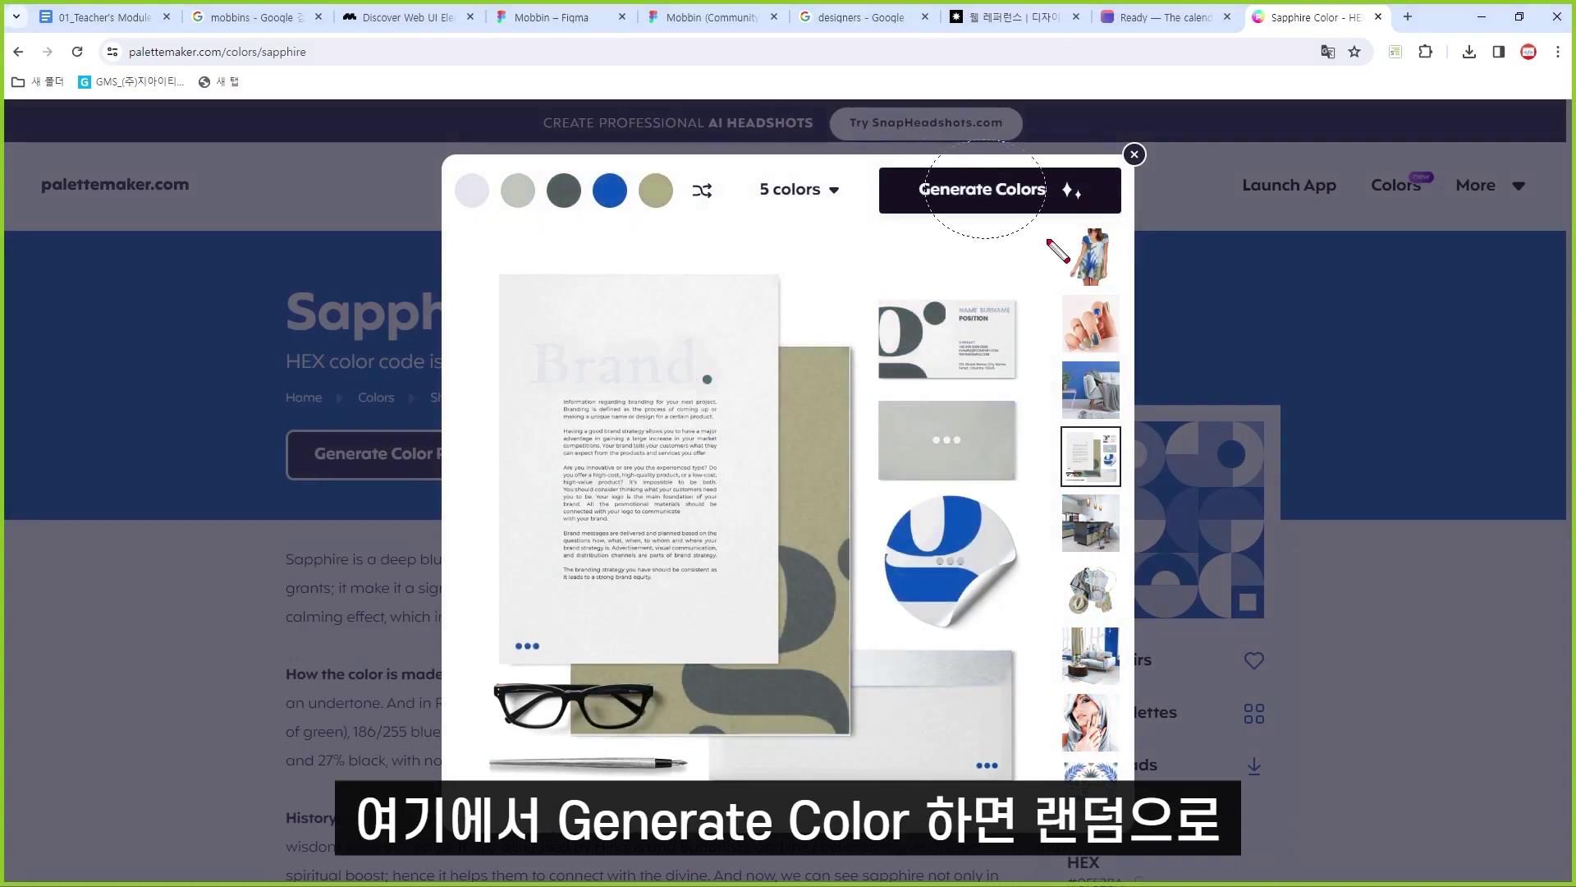
pyautogui.click(1001, 204)
pyautogui.click(999, 205)
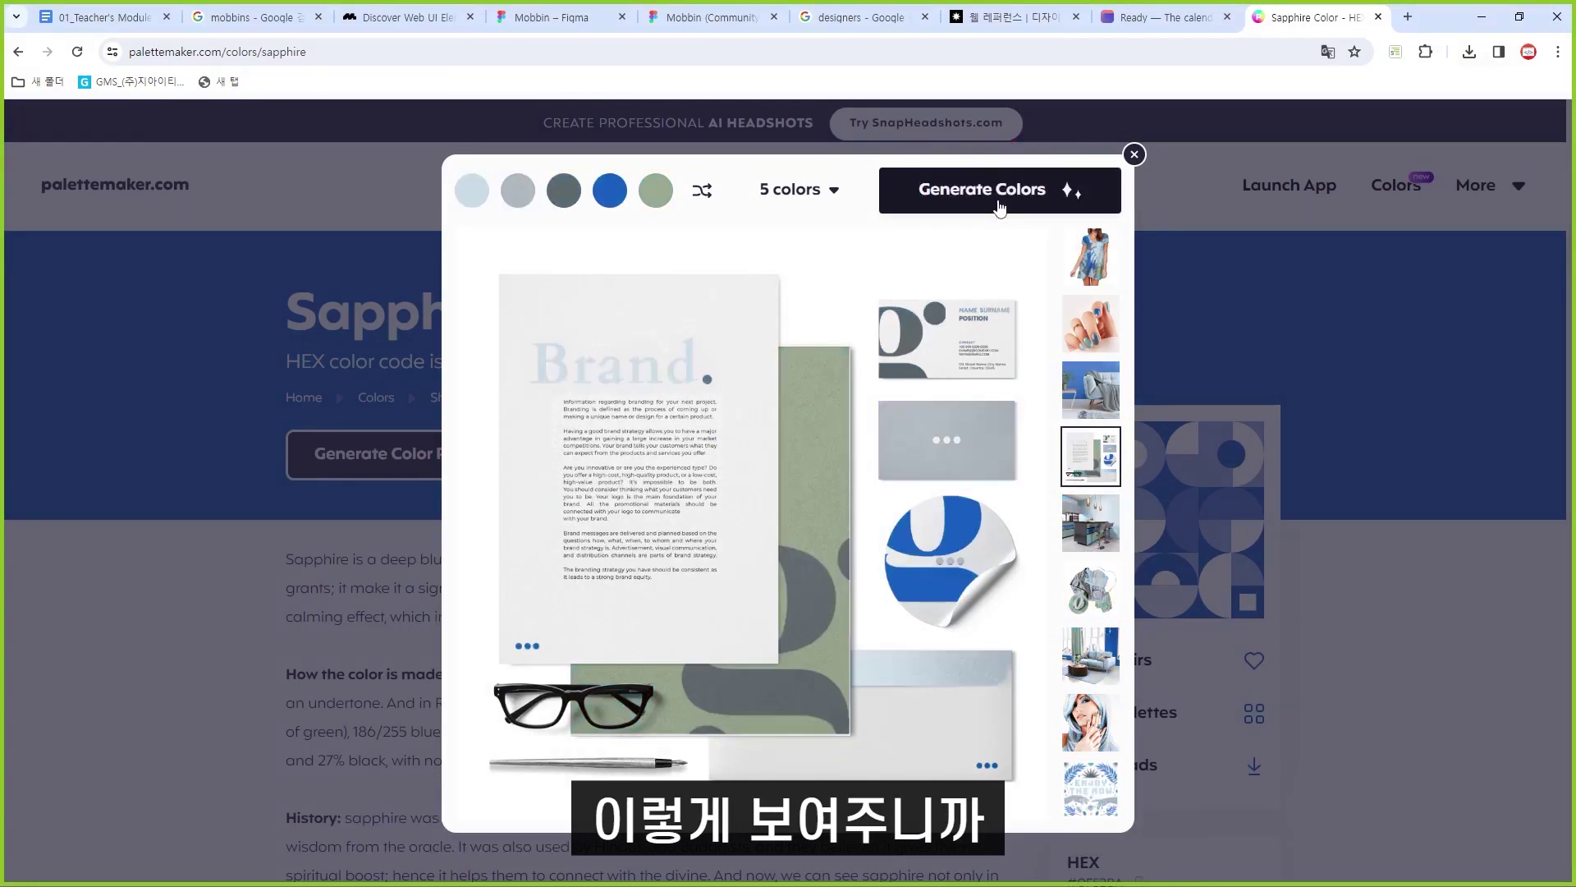
pyautogui.click(1001, 205)
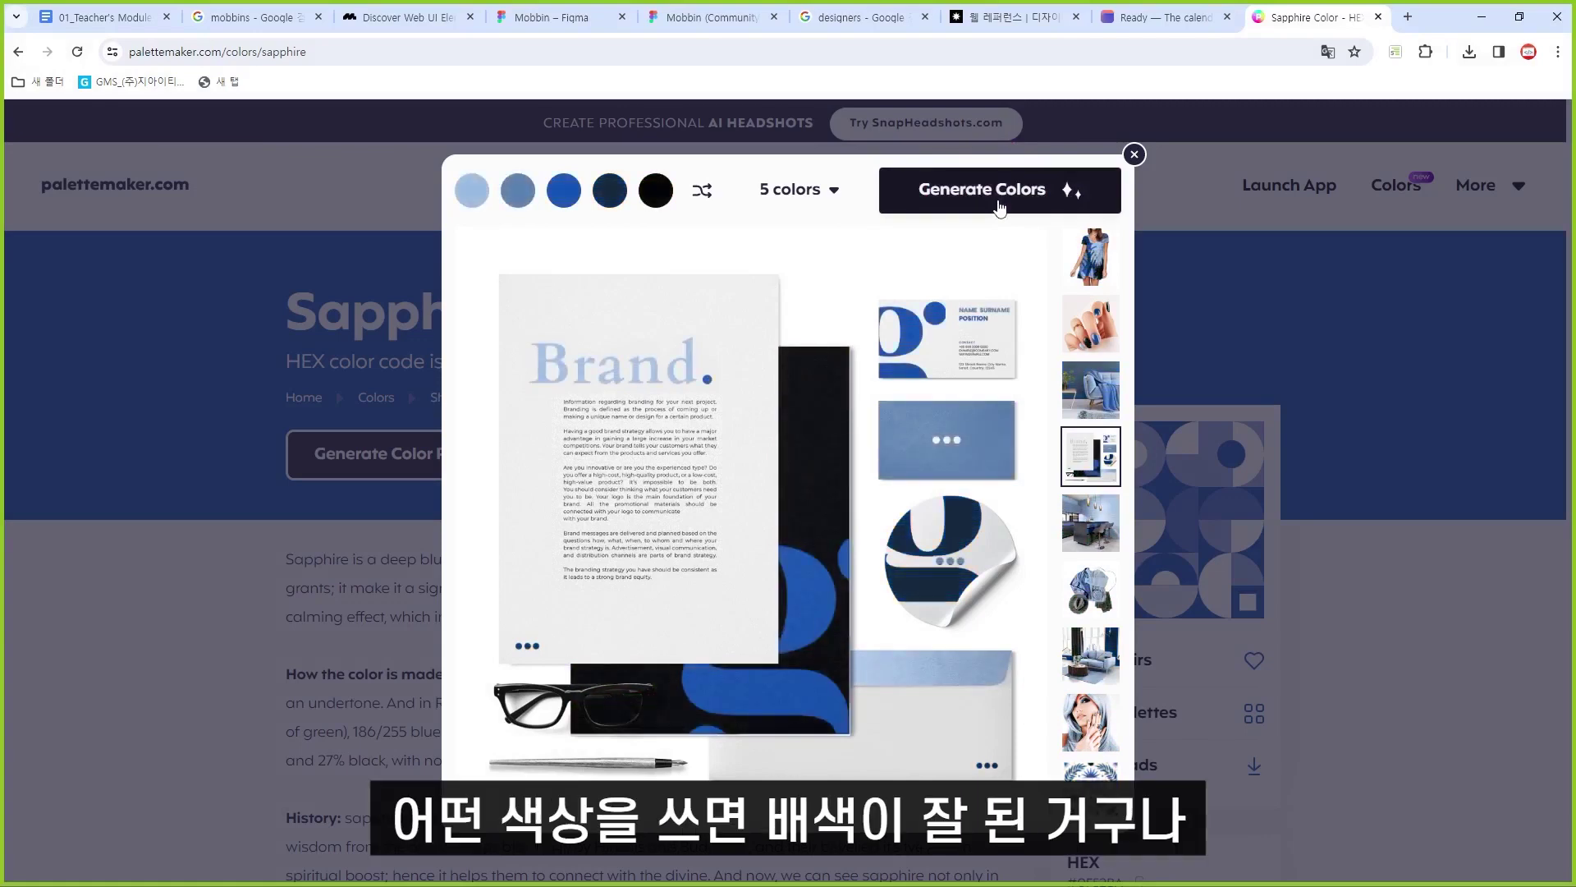
pyautogui.click(1001, 205)
pyautogui.click(1001, 205)
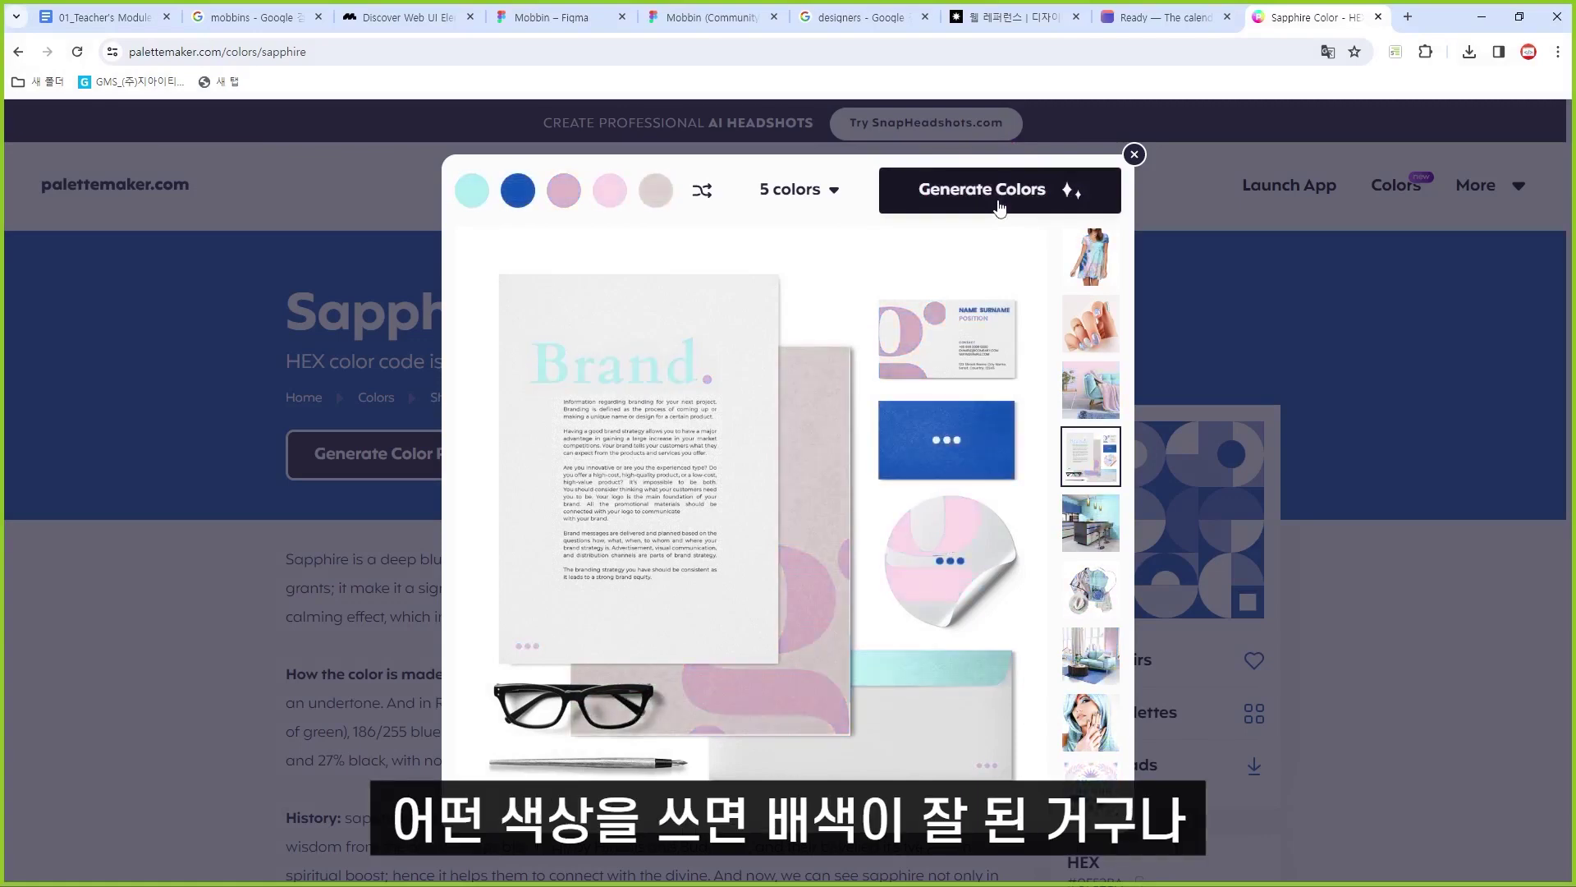
pyautogui.click(1001, 205)
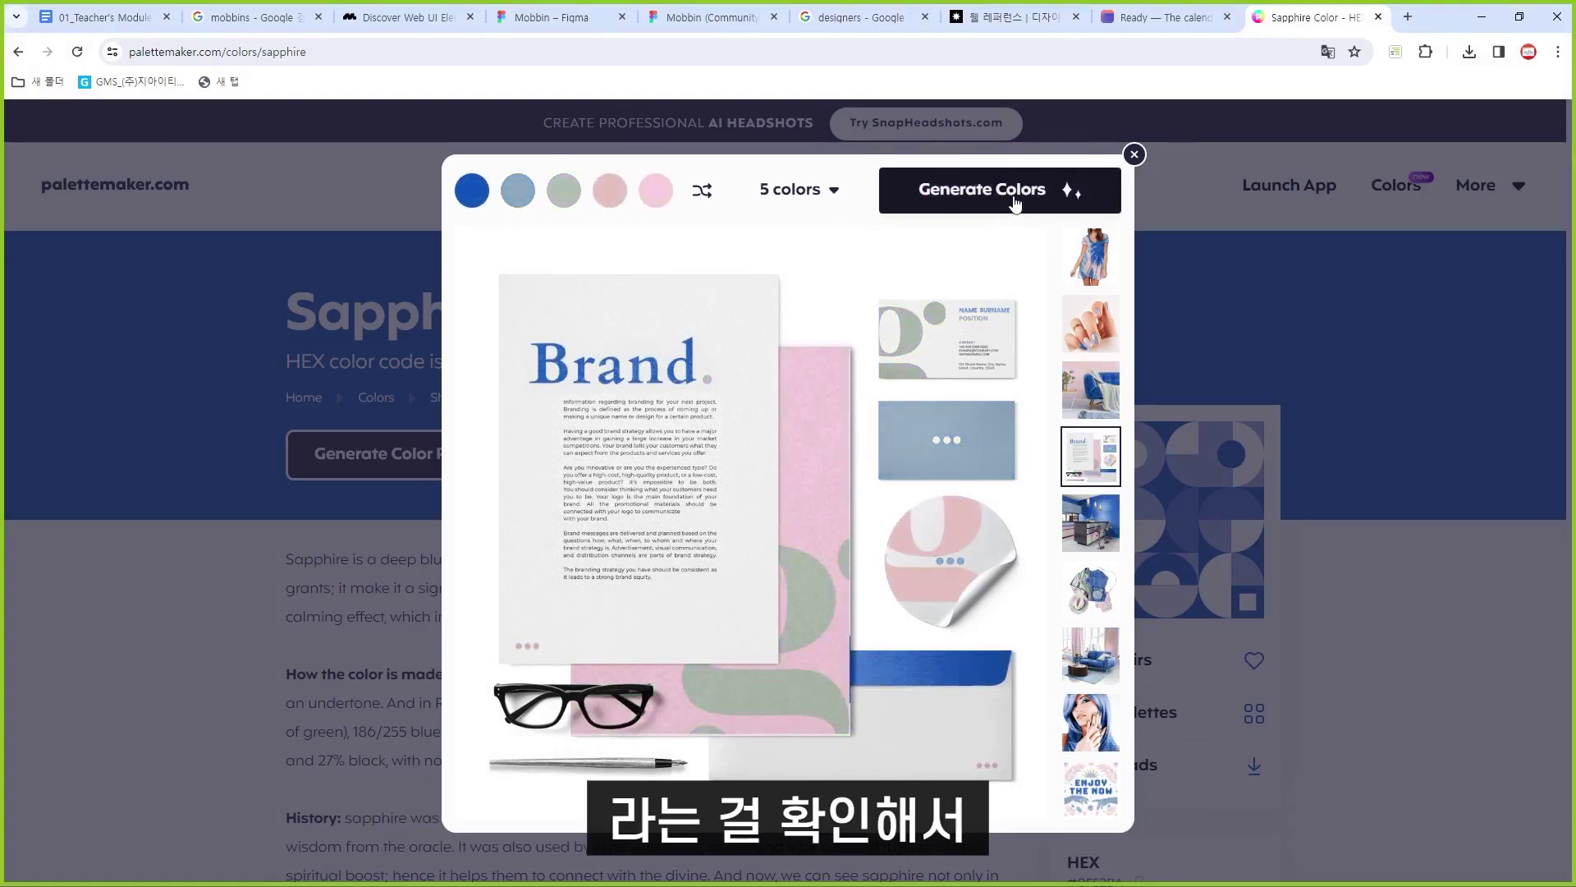
pyautogui.click(1017, 202)
pyautogui.click(1017, 202)
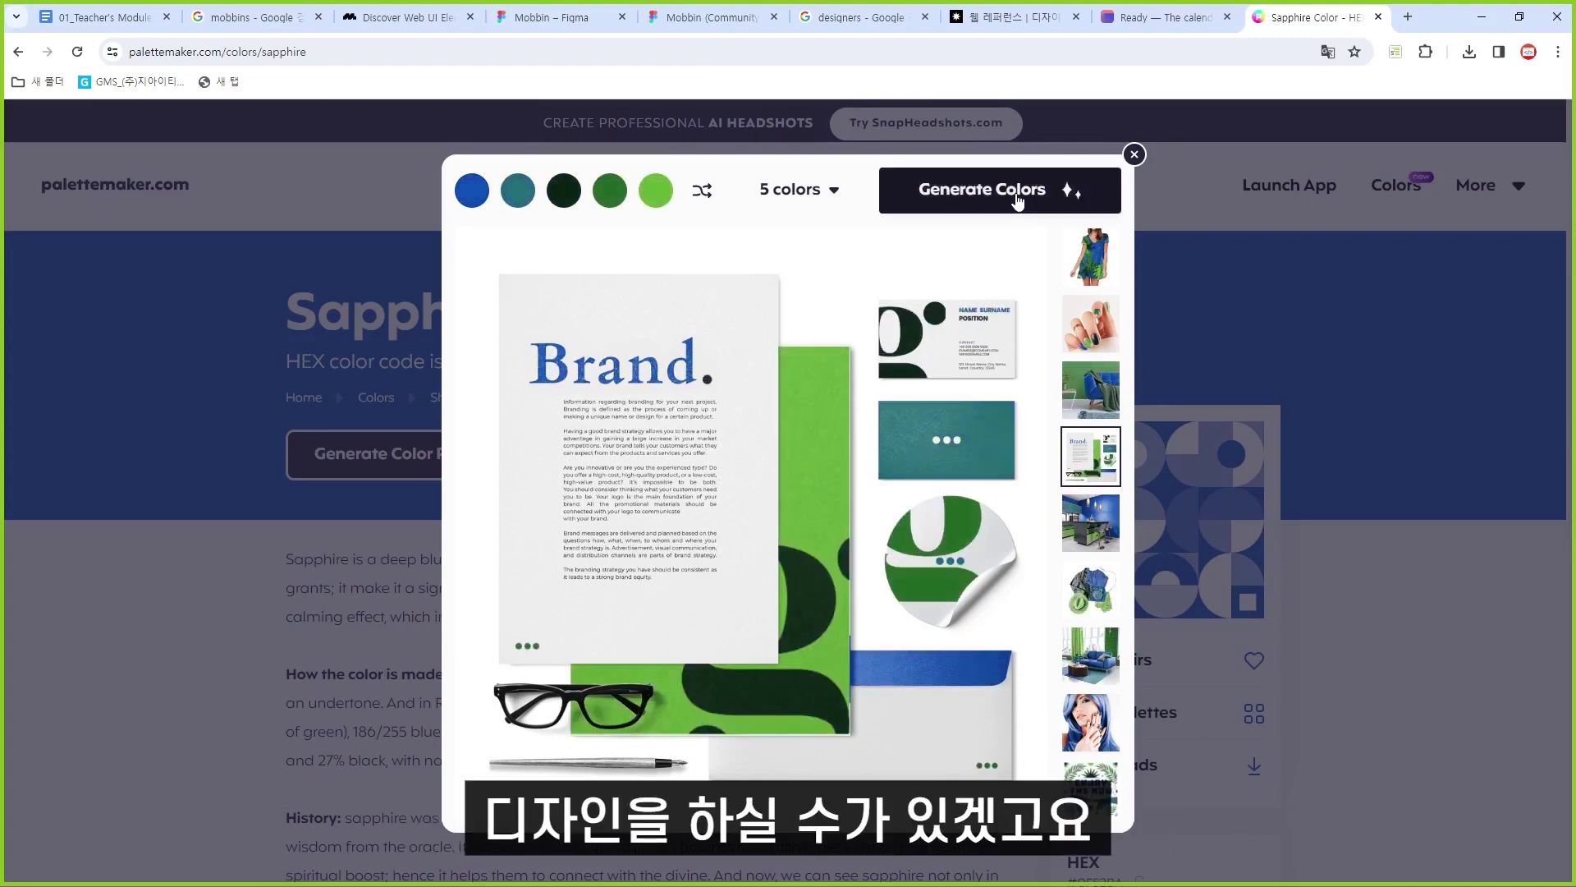
# Step: Leave the Sapphire palette generator and return to the palettemaker.com home page
pyautogui.click(106, 187)
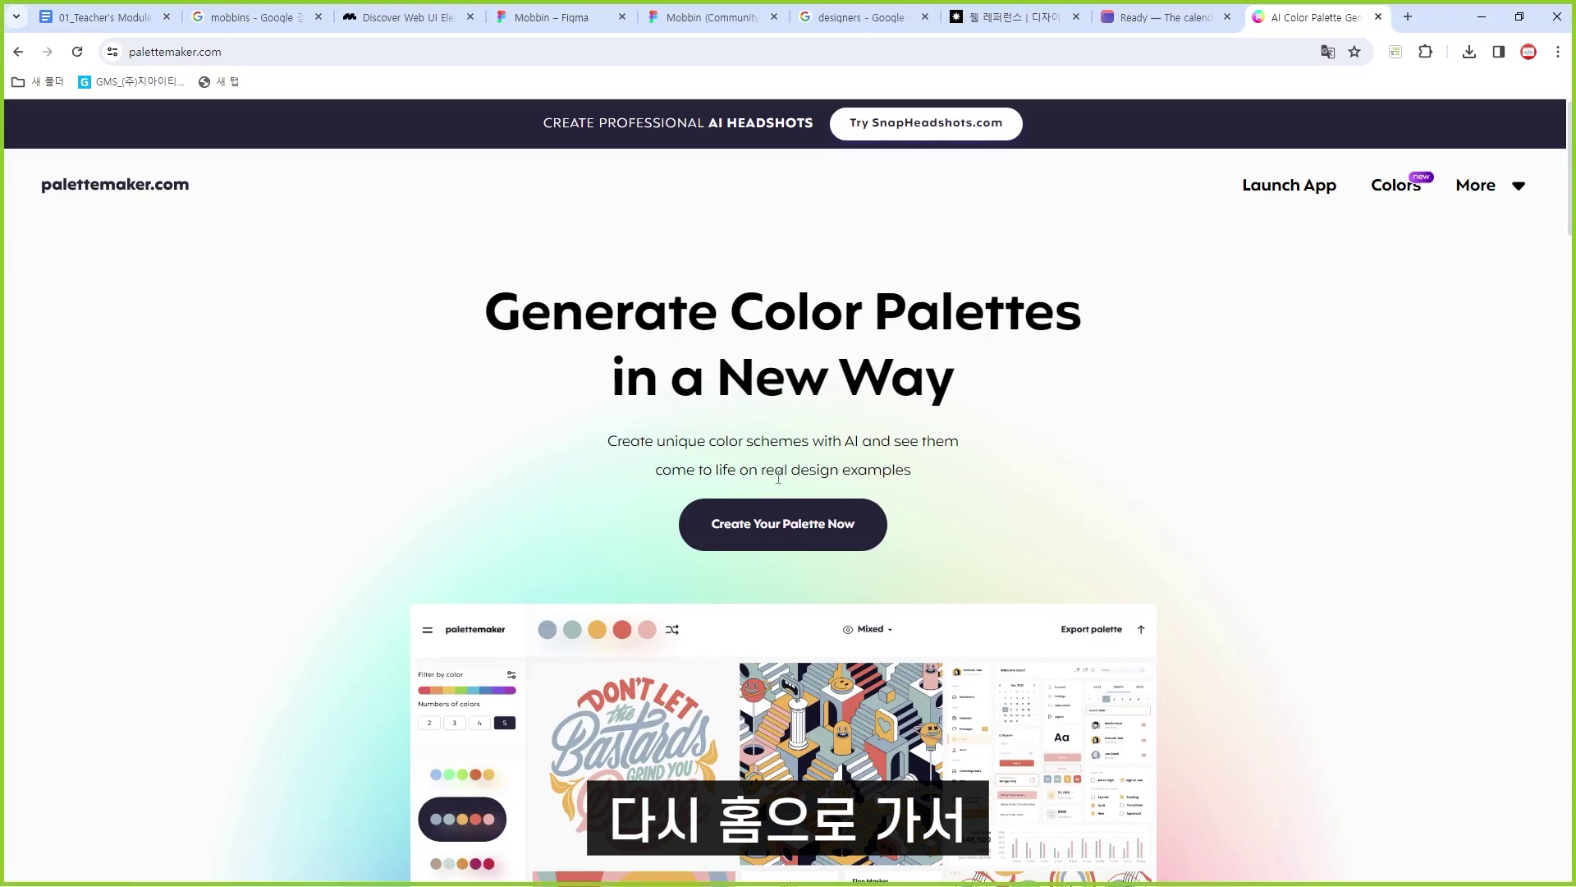
# Step: Open the palette creation app and set the design preview category to Web / Mobile UI
pyautogui.moveTo(653, 491)
pyautogui.mouseDown()
pyautogui.moveTo(974, 574)
pyautogui.moveTo(809, 477)
pyautogui.mouseUp()
pyautogui.click(827, 522)
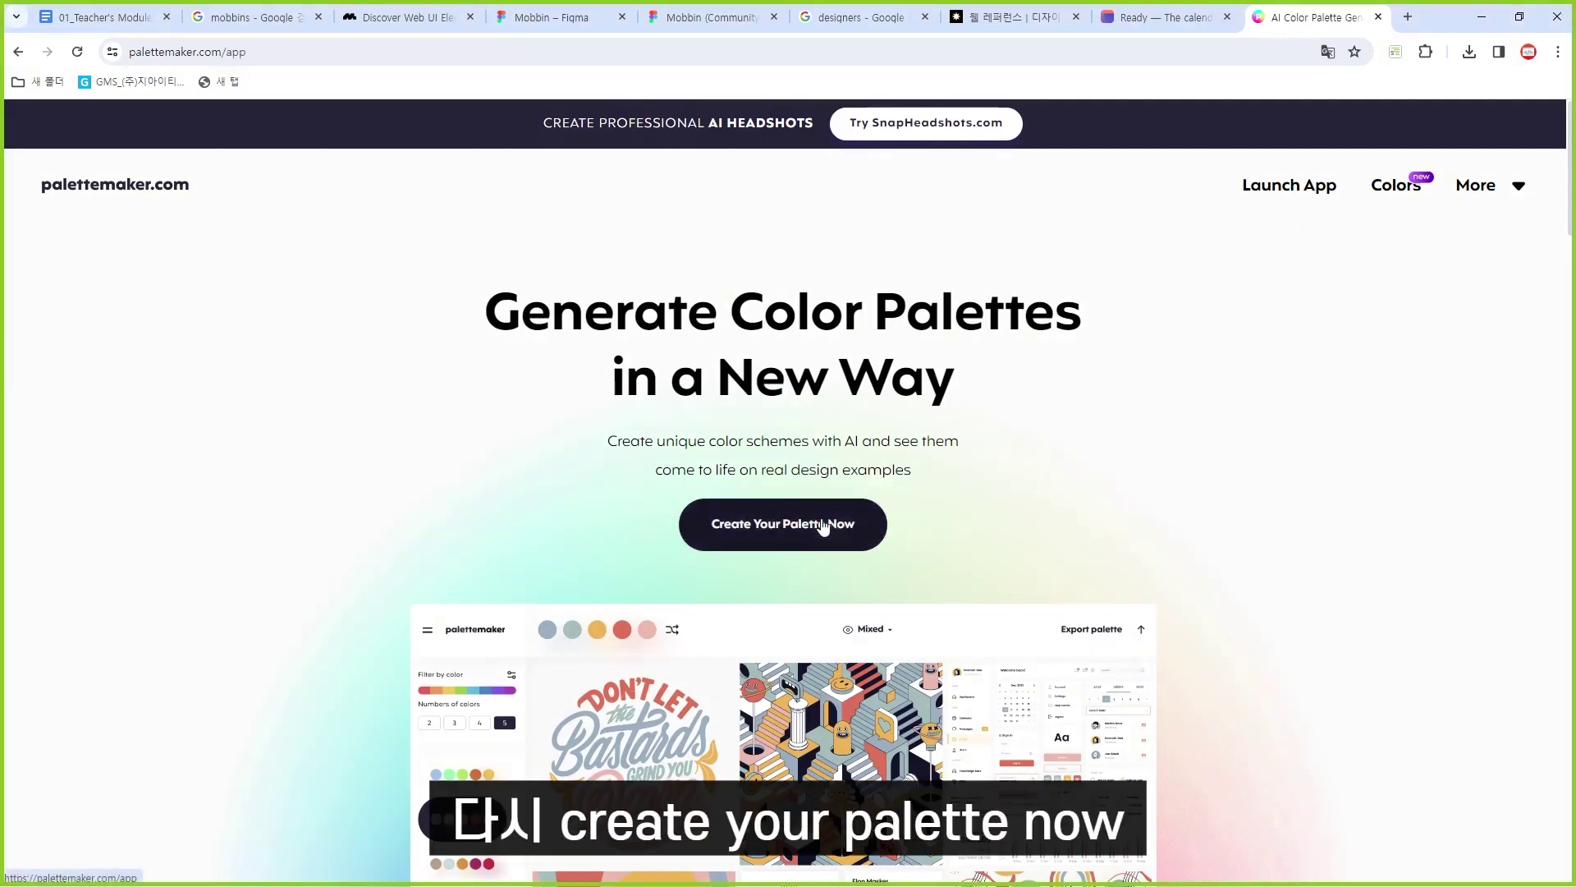
pyautogui.moveTo(843, 175); pyautogui.dragTo(1062, 243)
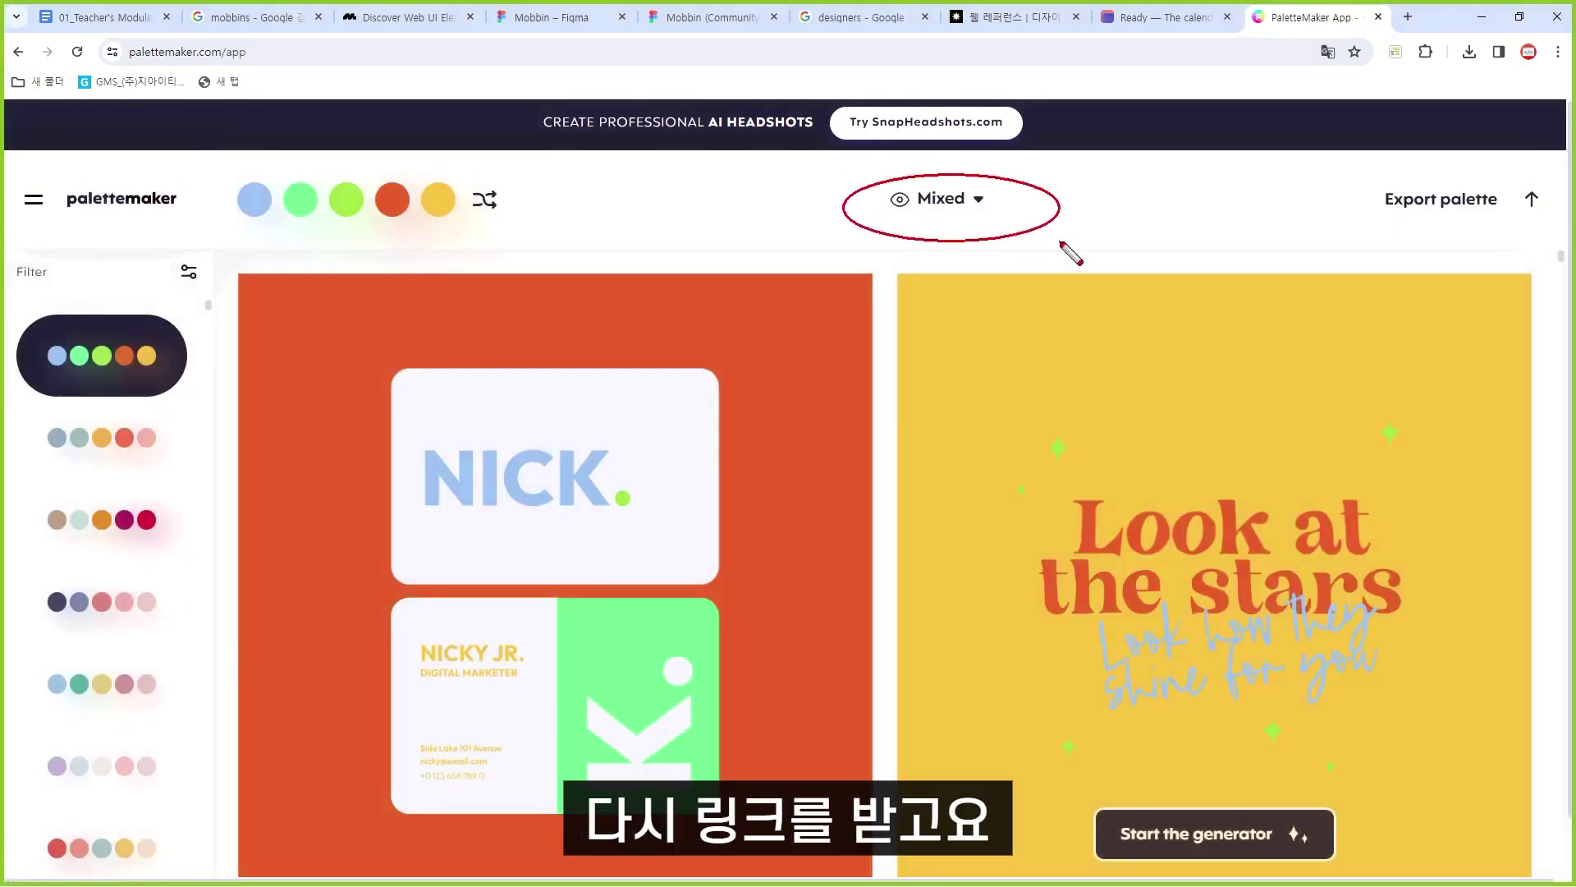
pyautogui.click(979, 201)
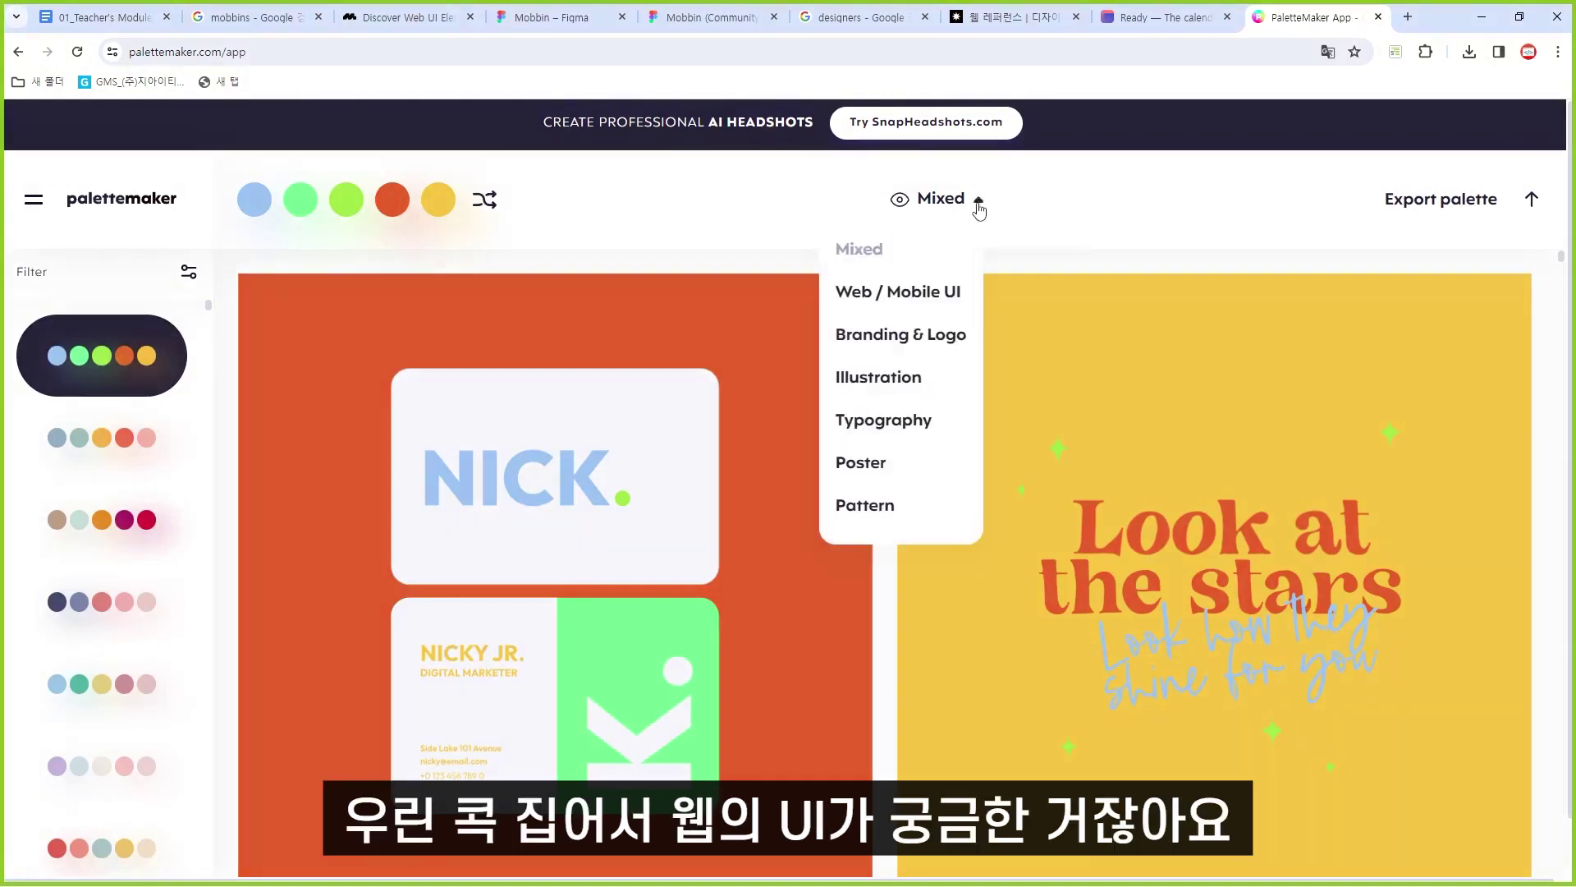
pyautogui.moveTo(735, 261); pyautogui.dragTo(1022, 326)
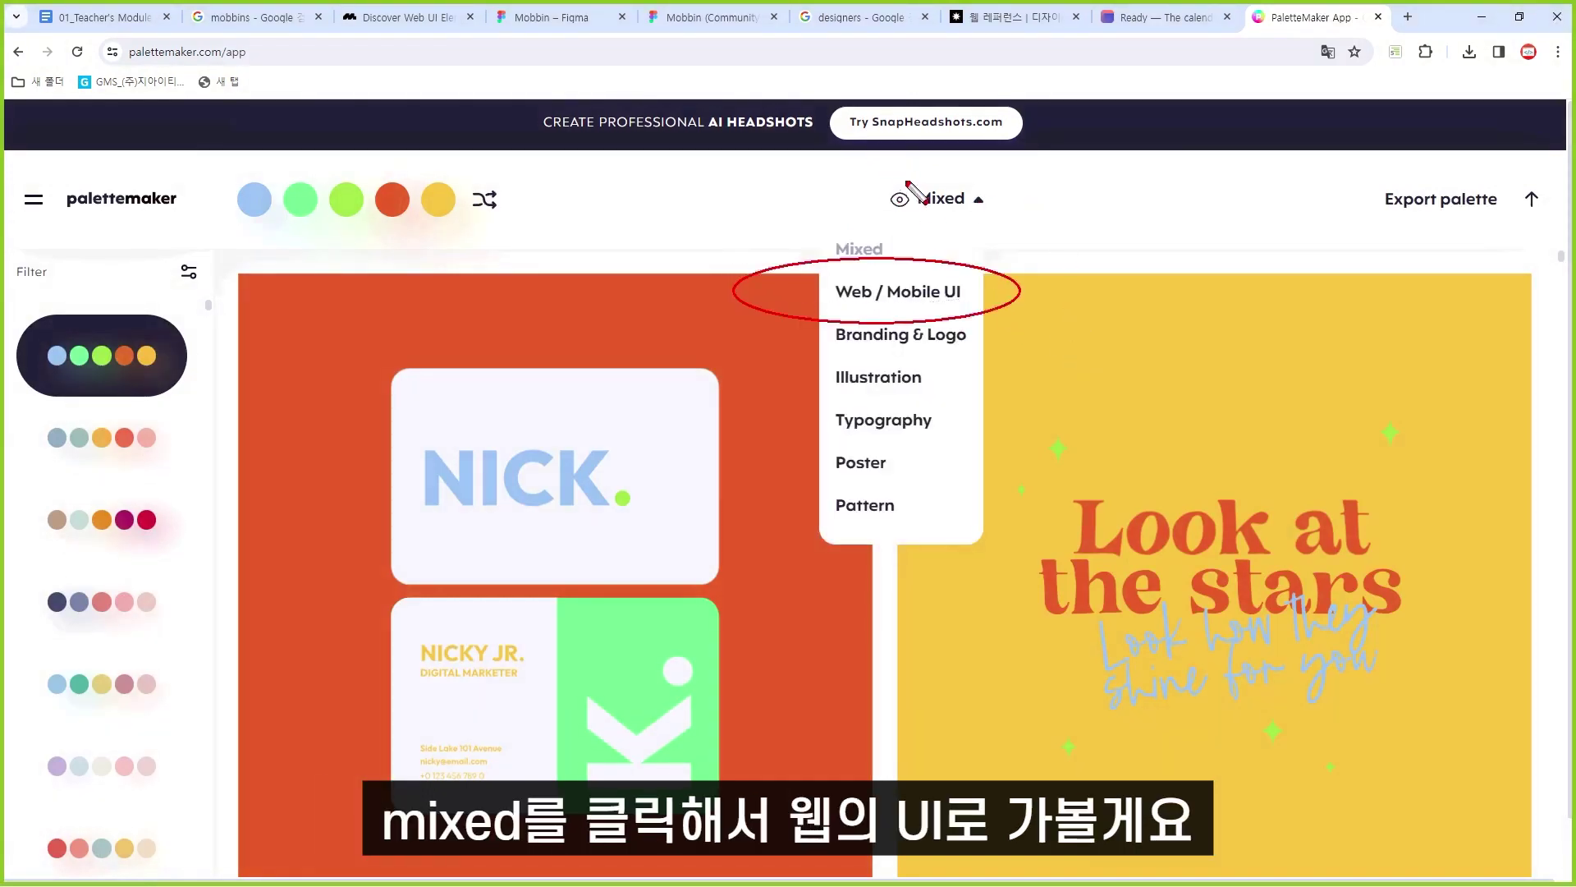
pyautogui.moveTo(899, 185); pyautogui.dragTo(1022, 238)
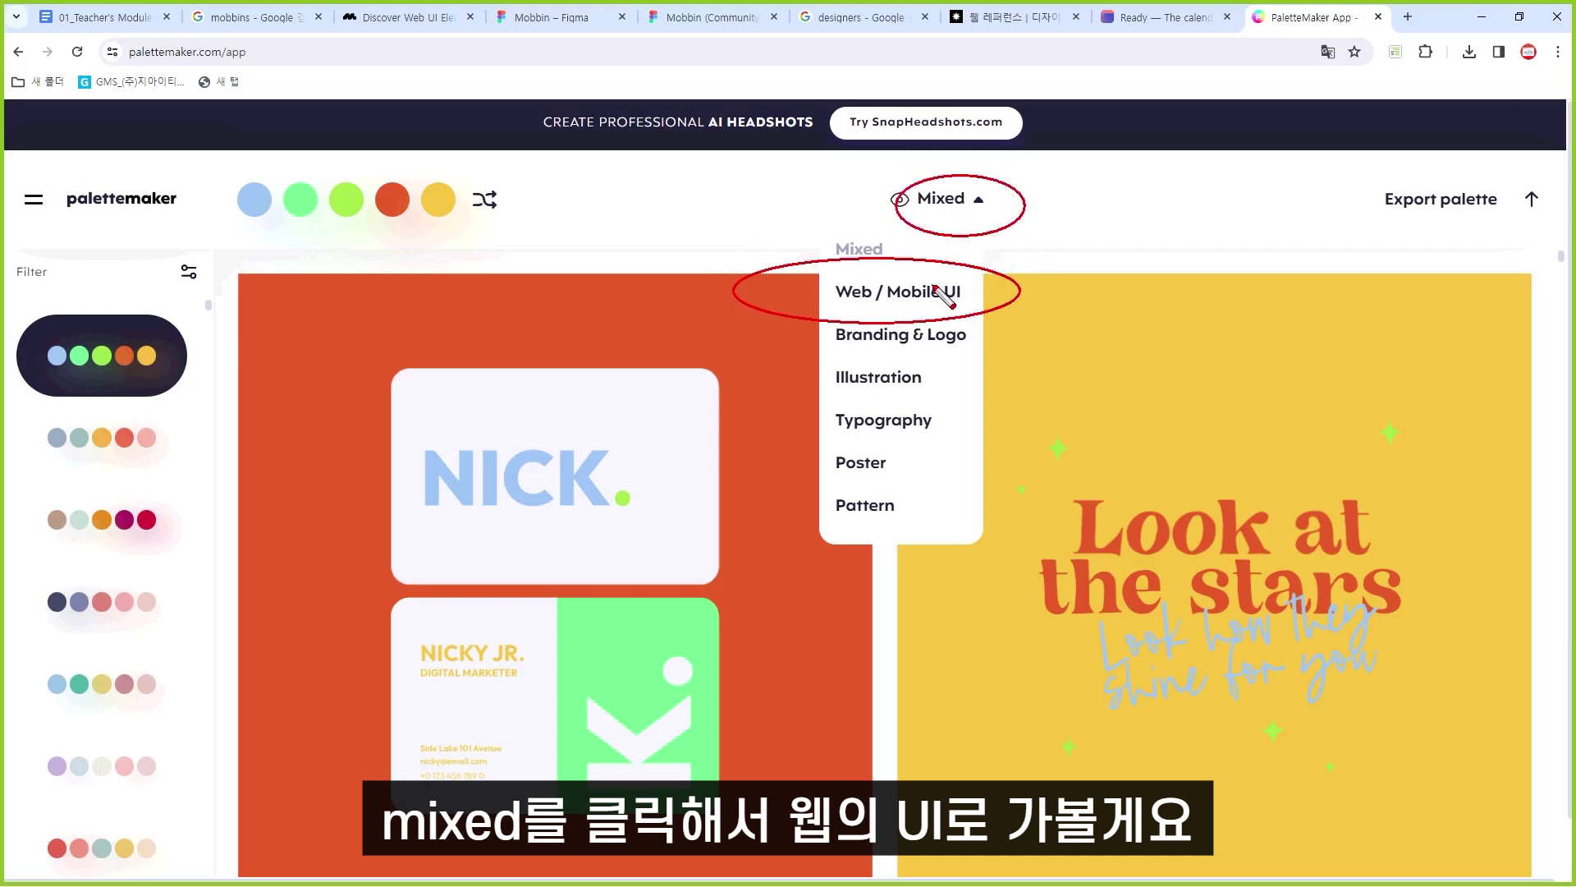
pyautogui.click(917, 293)
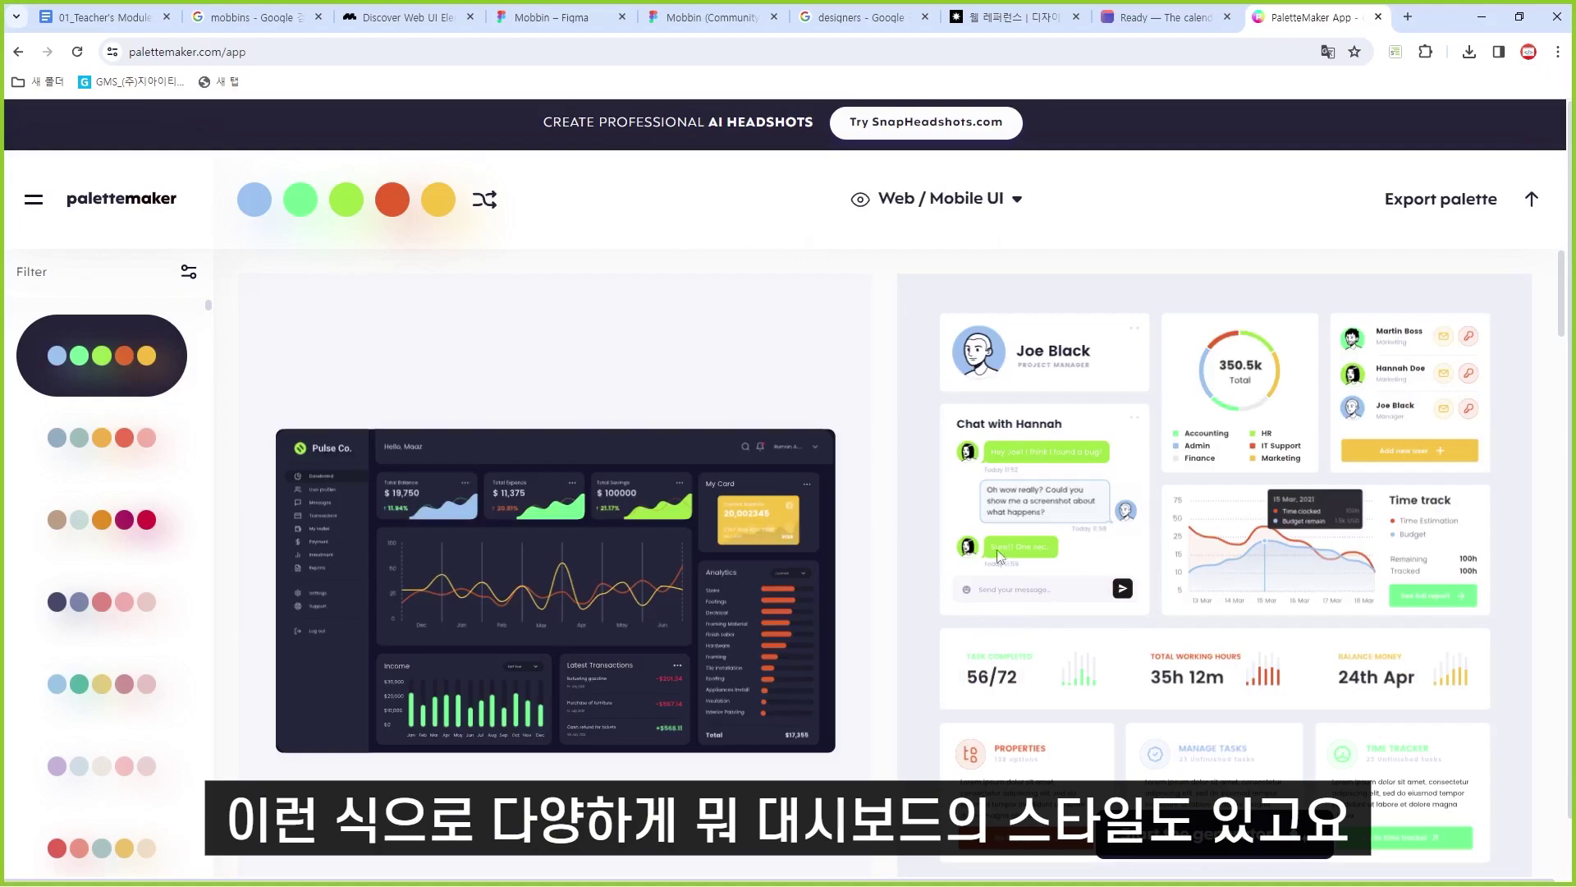
# Step: Find the Accentico ticket-buying landing page among the Web / Mobile UI mockups and start the palette generator for it
pyautogui.scroll(-15, 1000, 557)
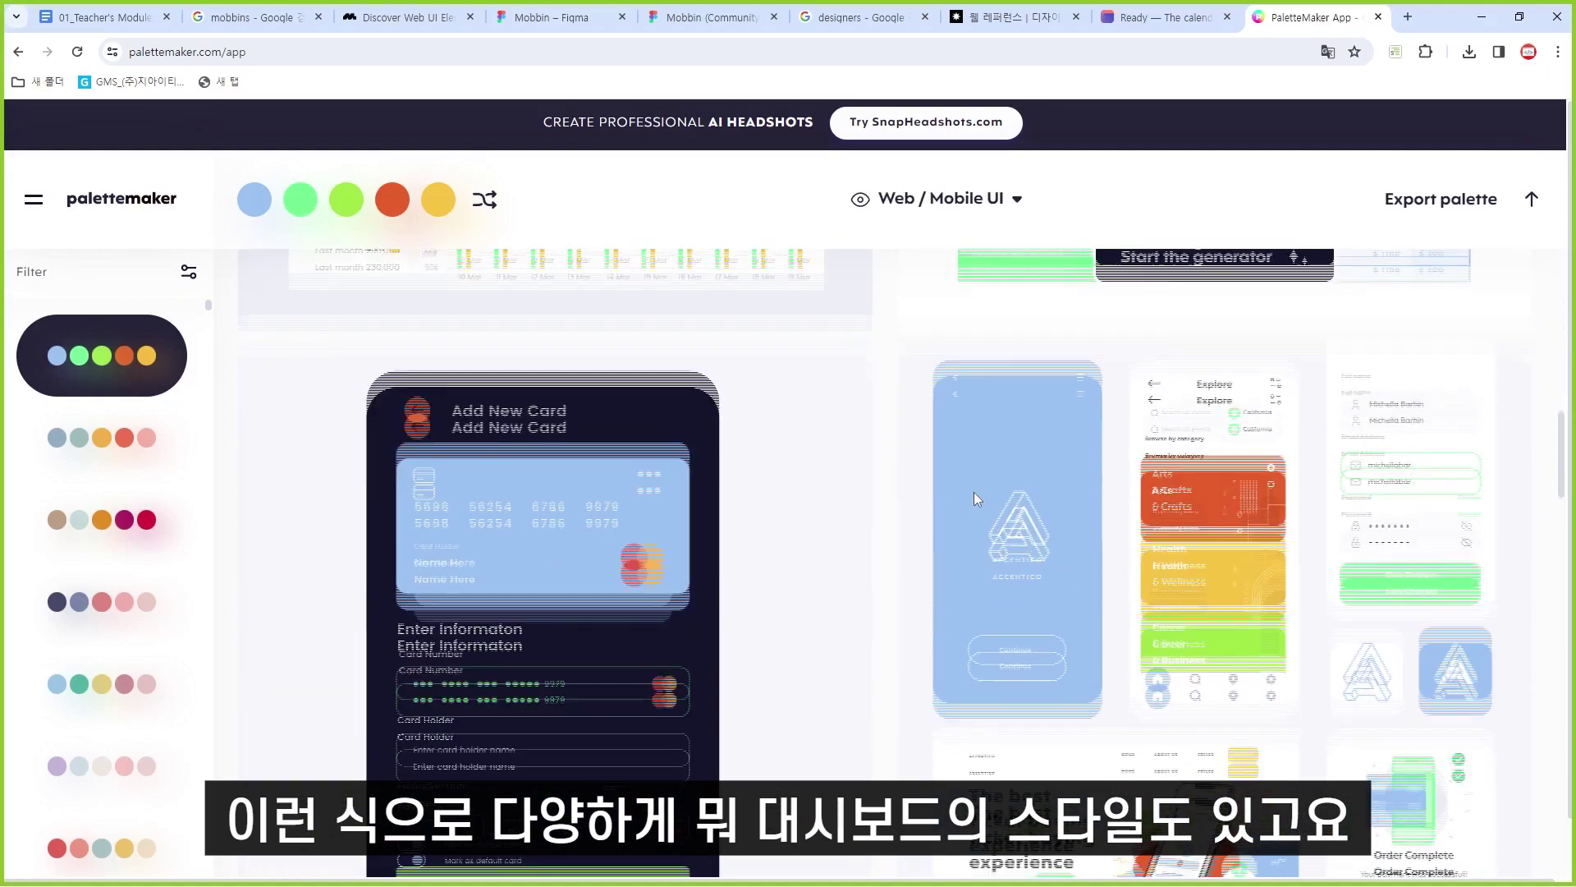
pyautogui.scroll(-6, 974, 491)
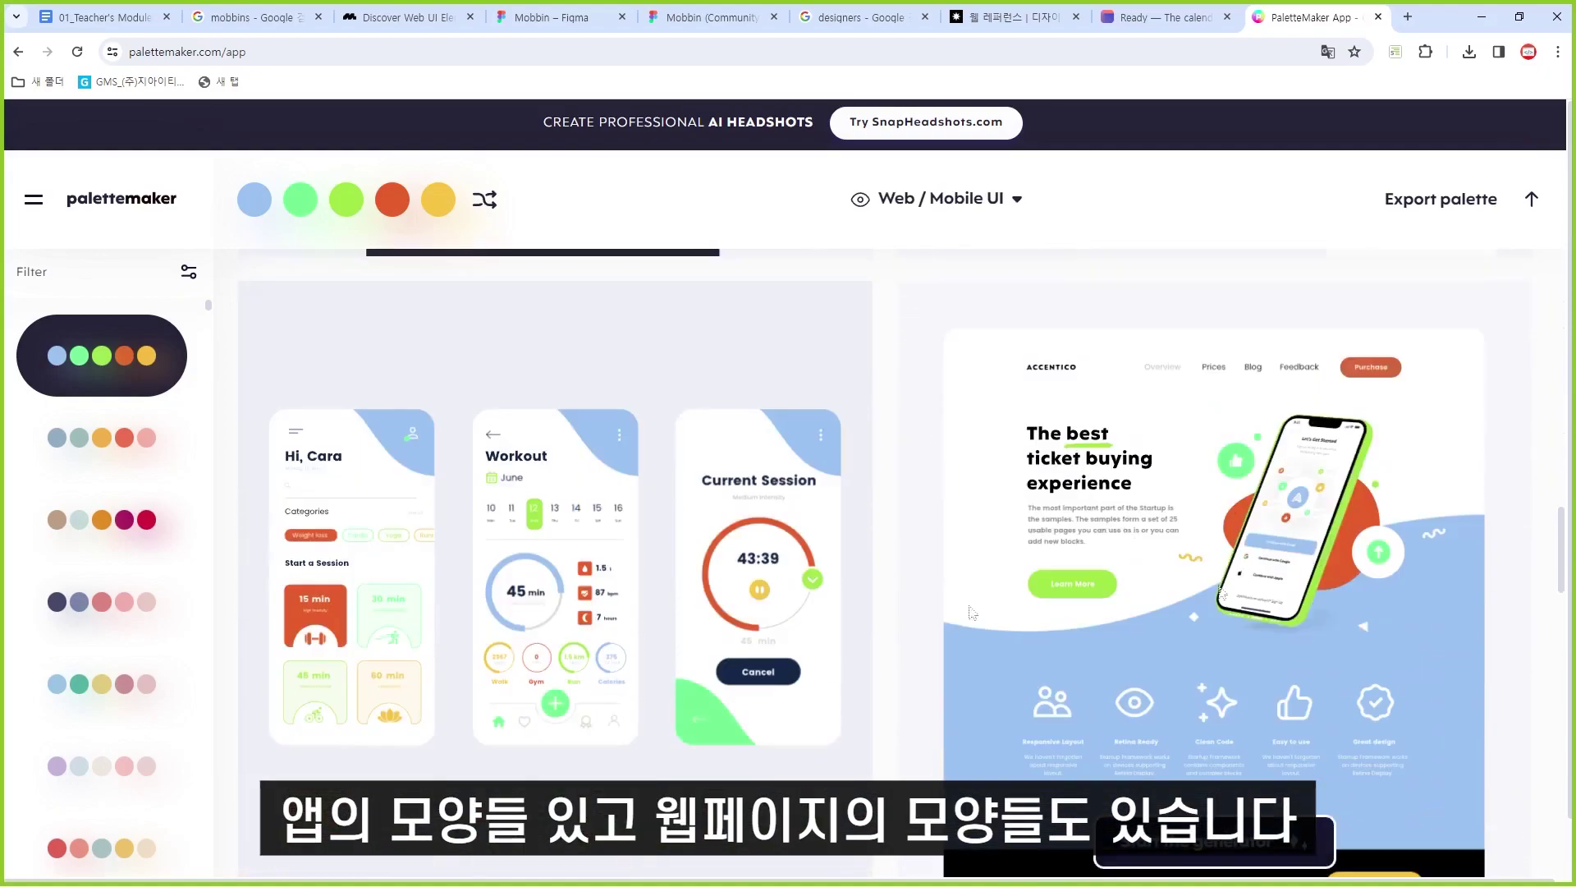
pyautogui.scroll(-3, 1314, 566)
pyautogui.scroll(2, 1271, 465)
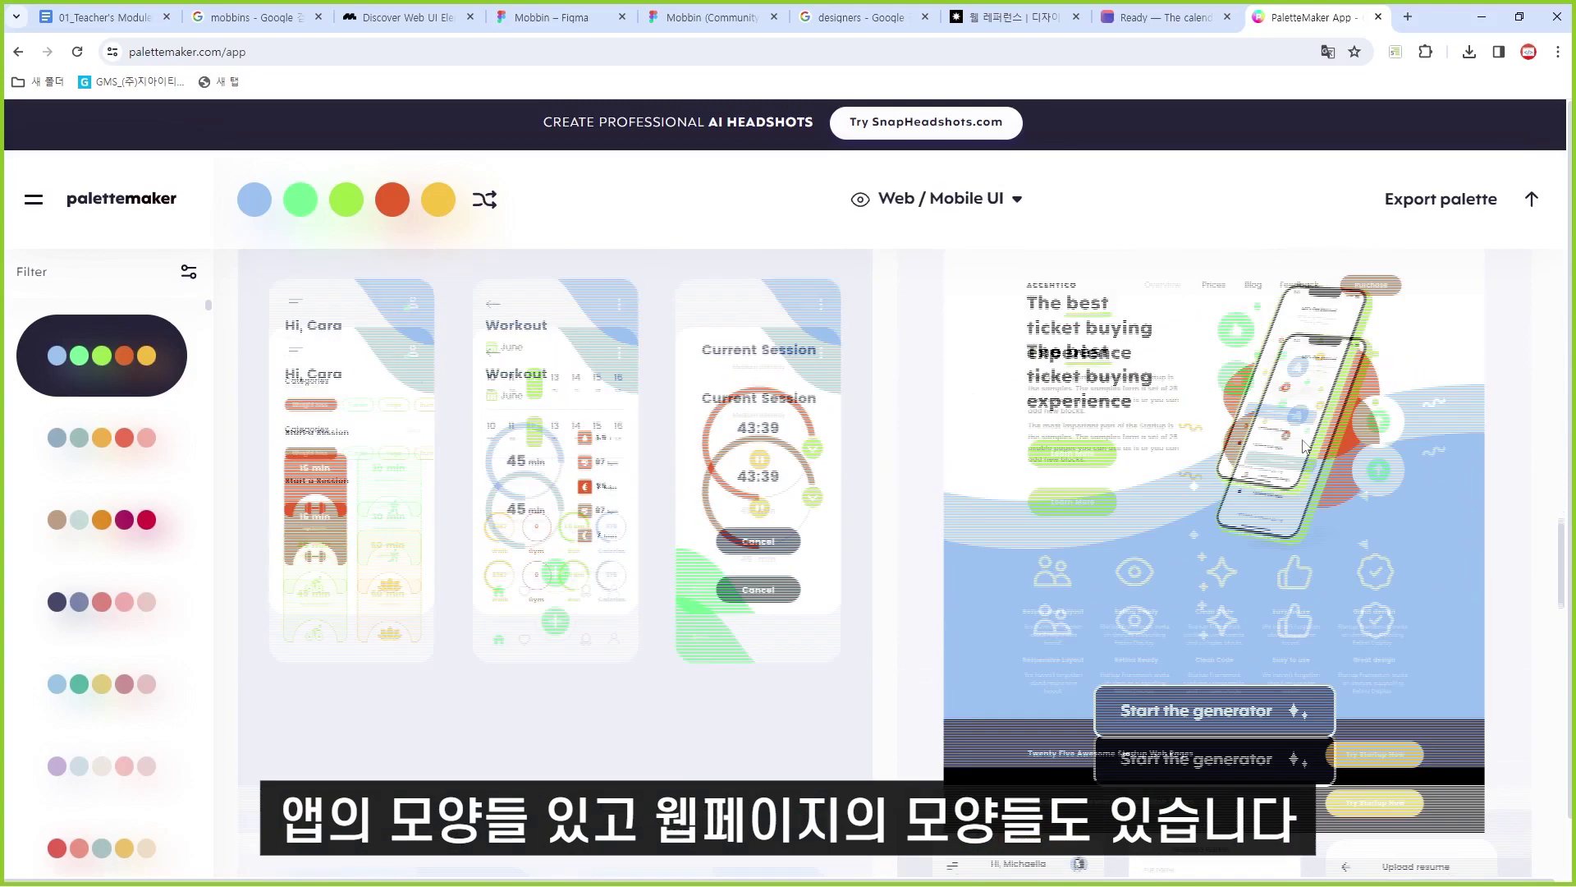
pyautogui.moveTo(936, 247)
pyautogui.mouseDown()
pyautogui.moveTo(1531, 801)
pyautogui.moveTo(1511, 842)
pyautogui.mouseUp()
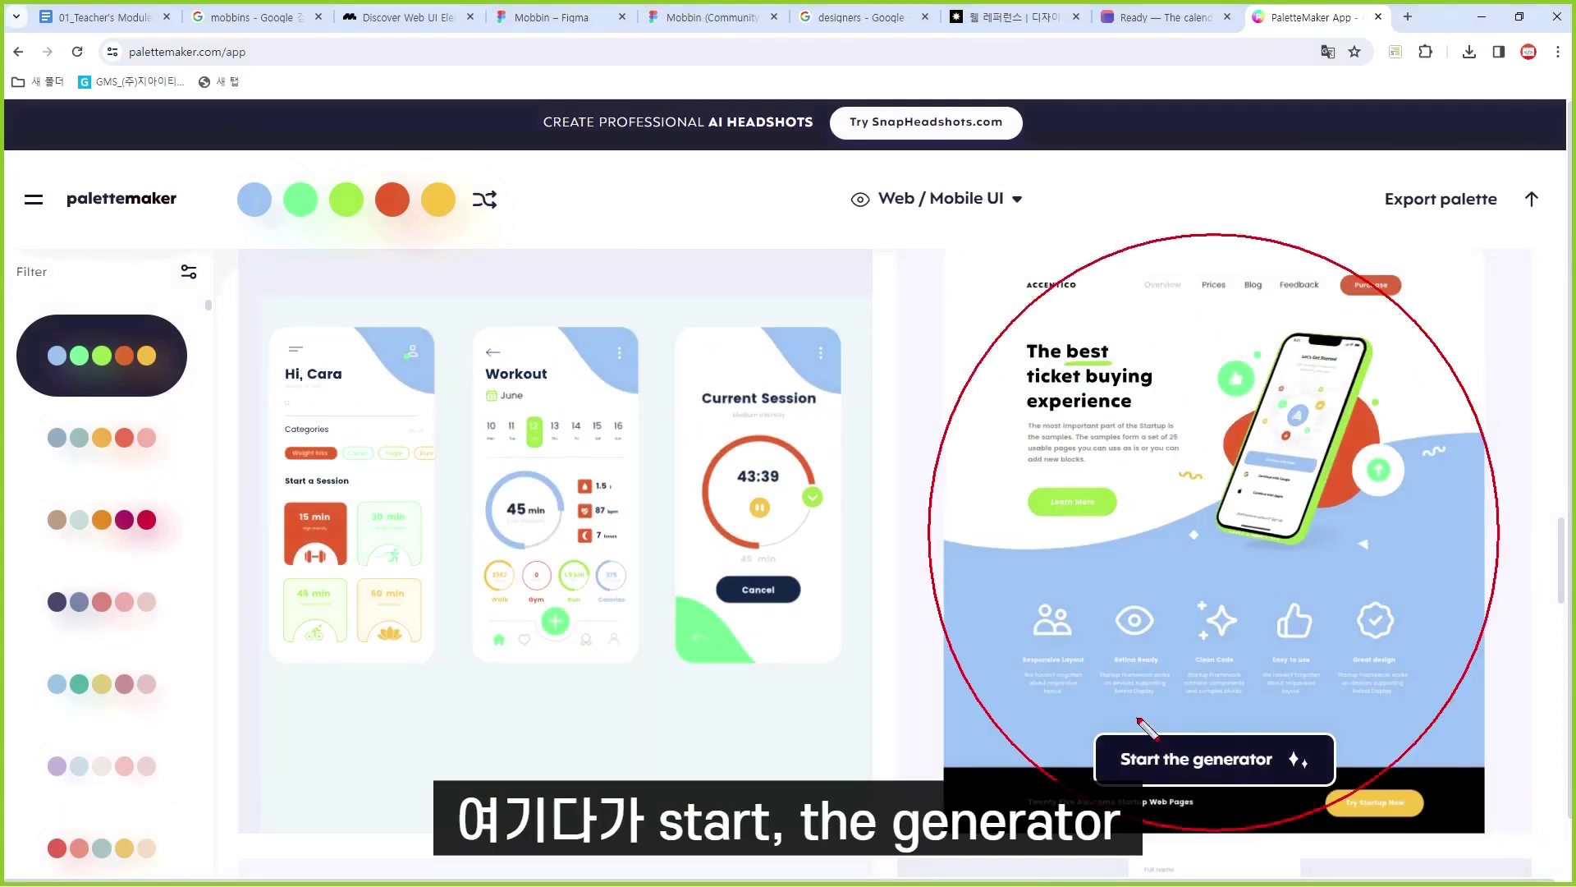
pyautogui.moveTo(1149, 751)
pyautogui.mouseDown()
pyautogui.moveTo(1244, 743)
pyautogui.moveTo(1248, 788)
pyautogui.mouseUp()
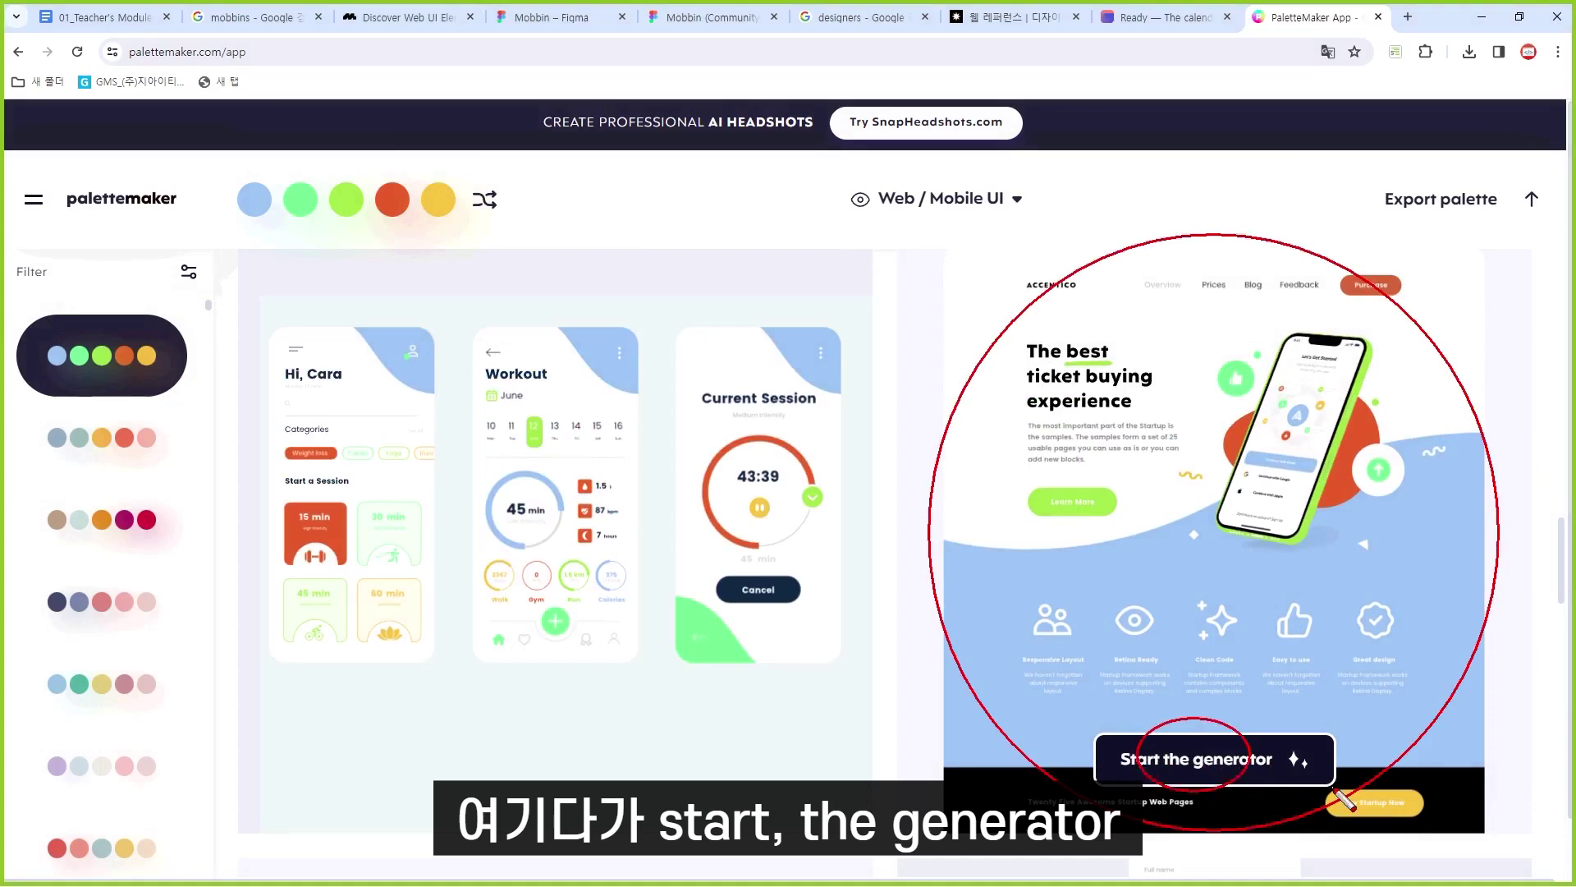
pyautogui.click(1223, 759)
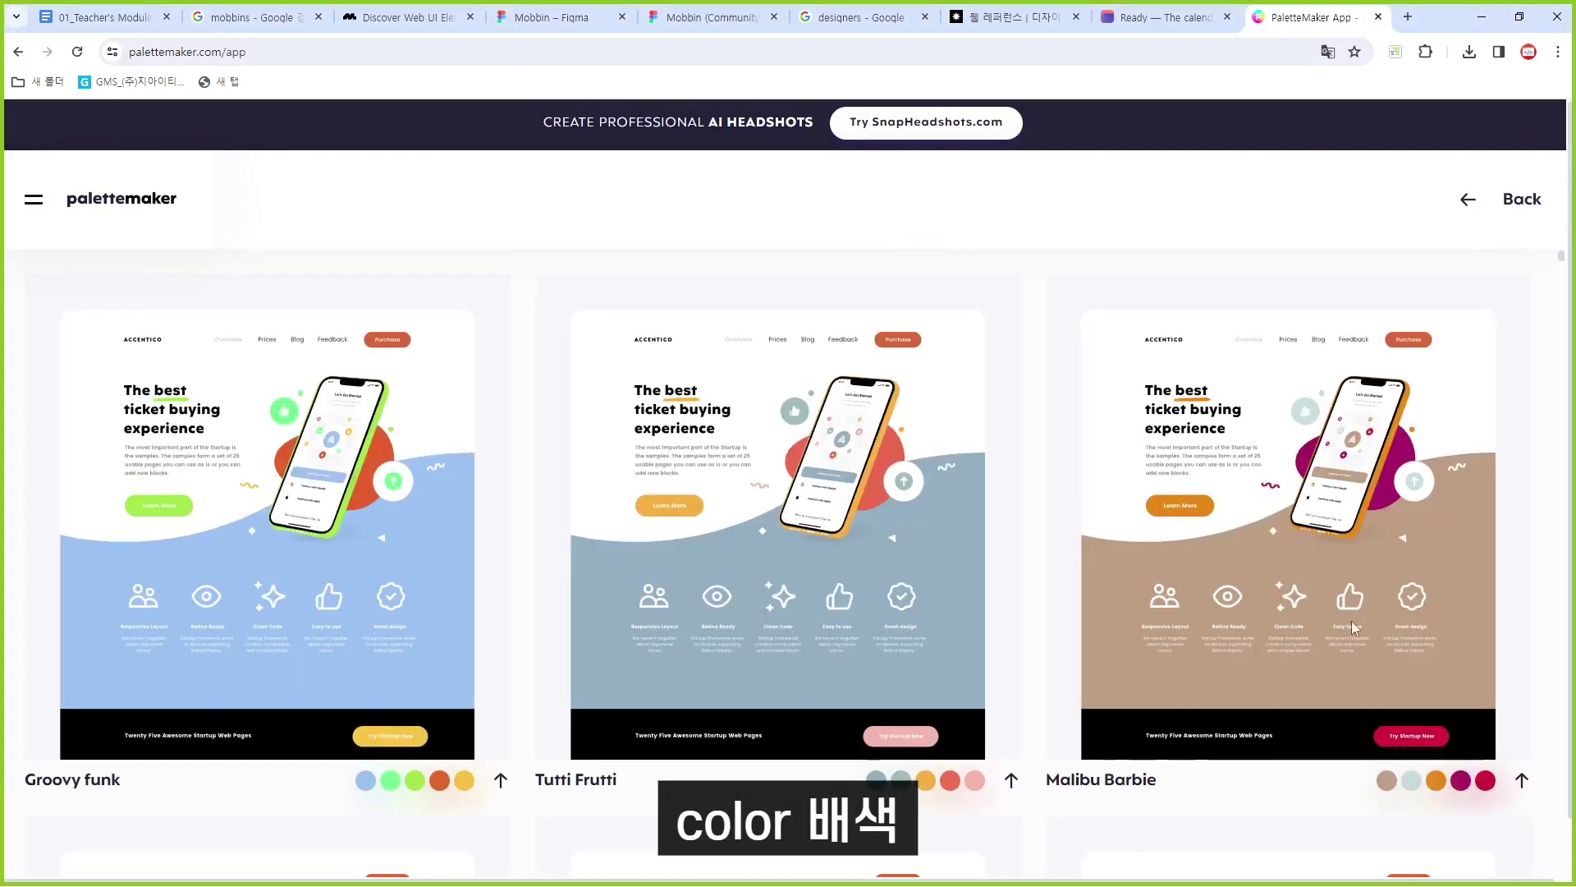
# Step: Browse the generated color variations of the Accentico landing page and compare how each named palette looks on it
pyautogui.scroll(-7, 1355, 628)
pyautogui.scroll(-7, 1367, 603)
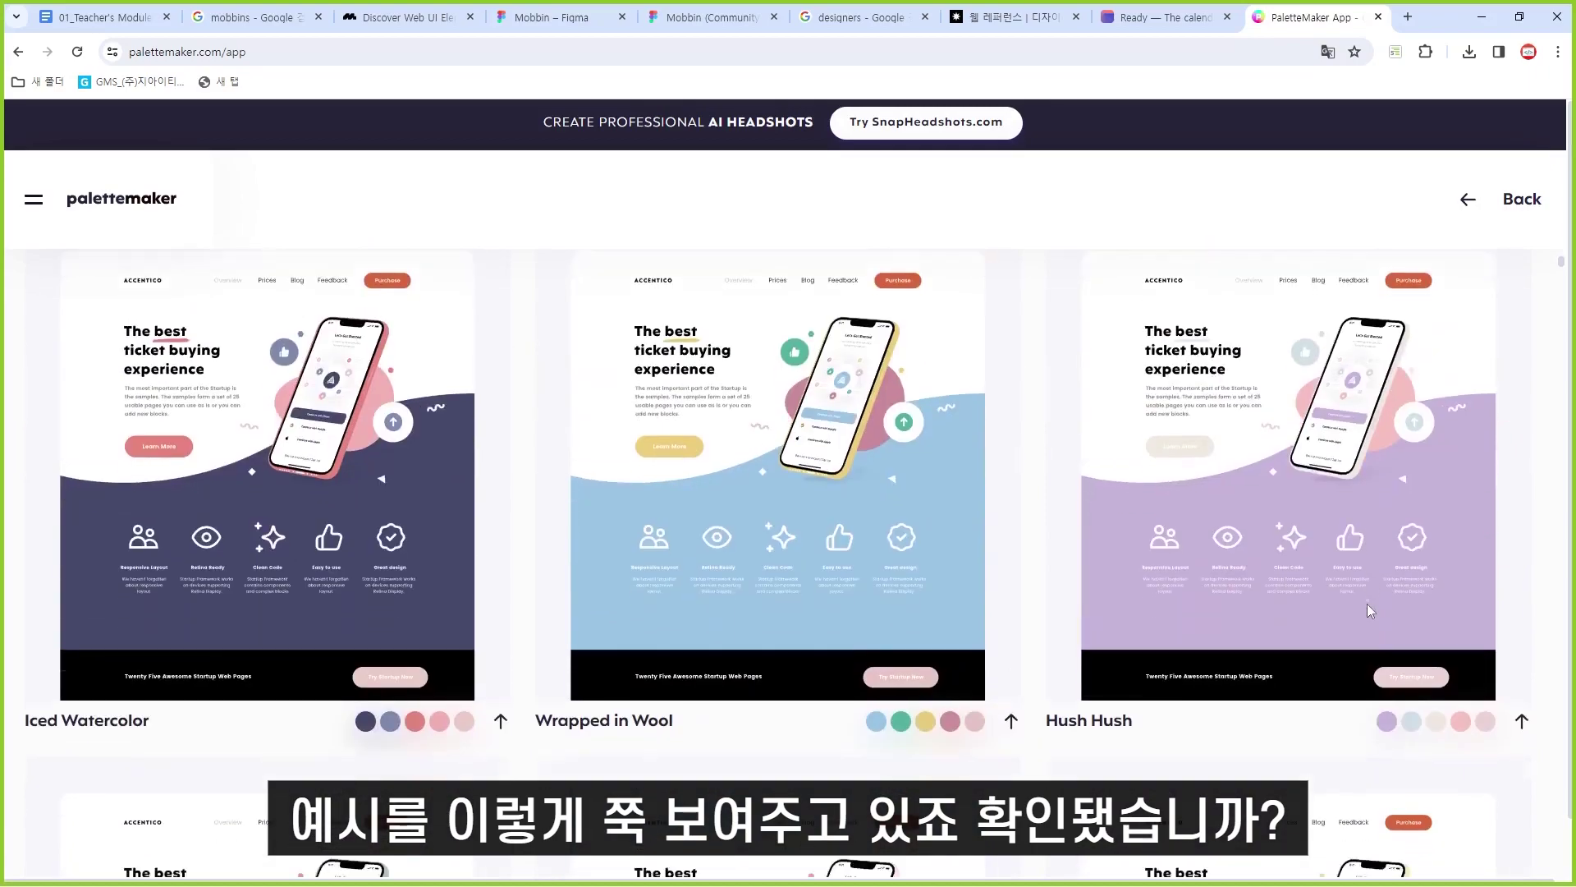
pyautogui.scroll(-7, 996, 523)
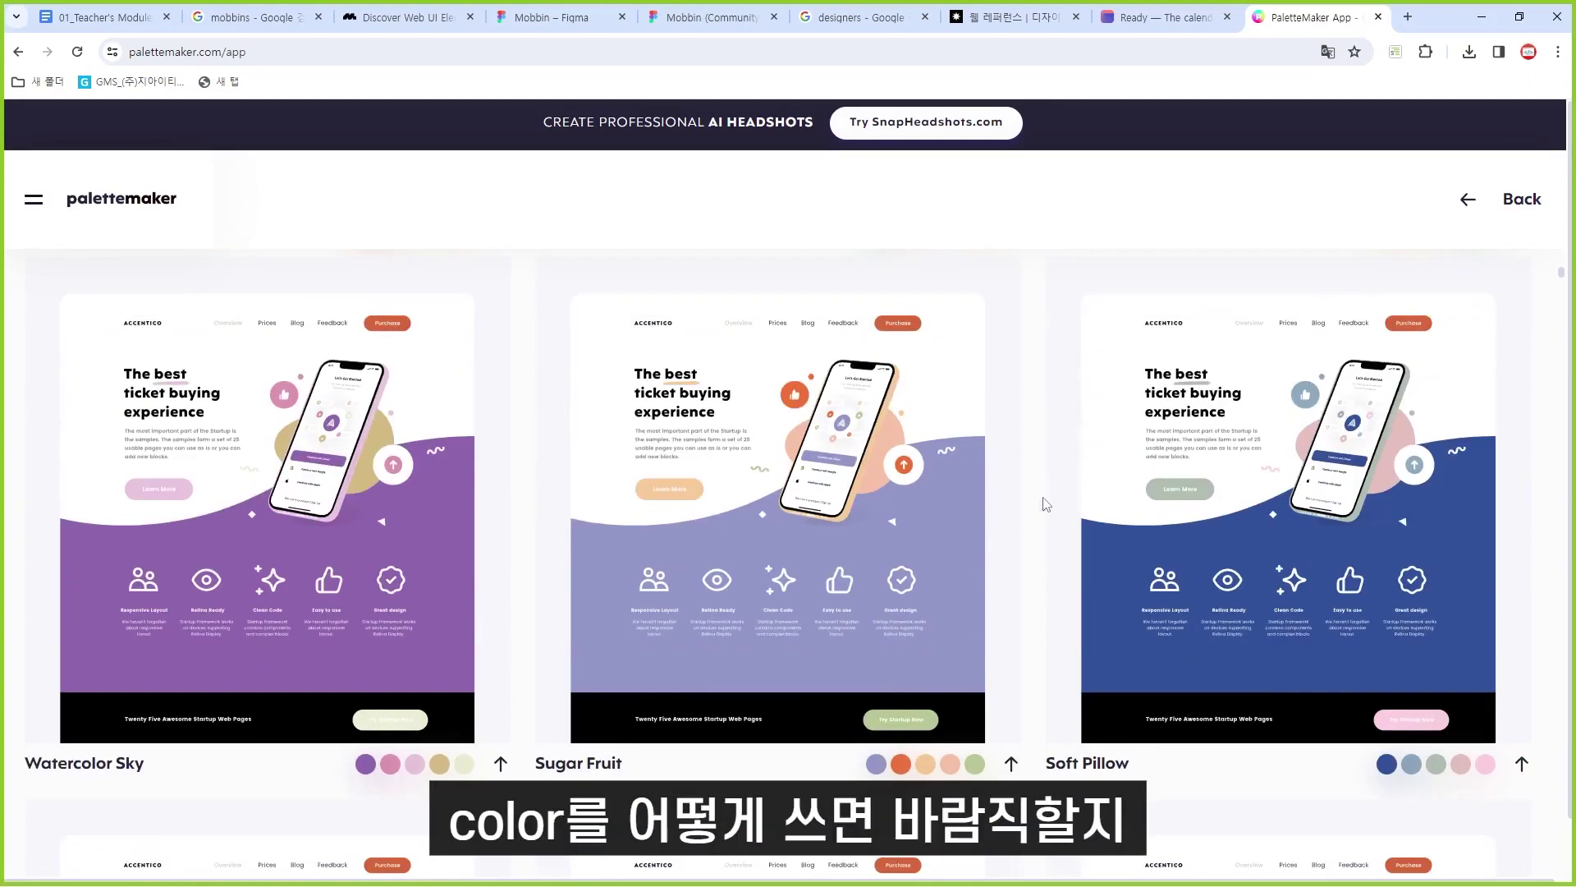
pyautogui.scroll(-4, 1046, 504)
pyautogui.scroll(-3, 1047, 504)
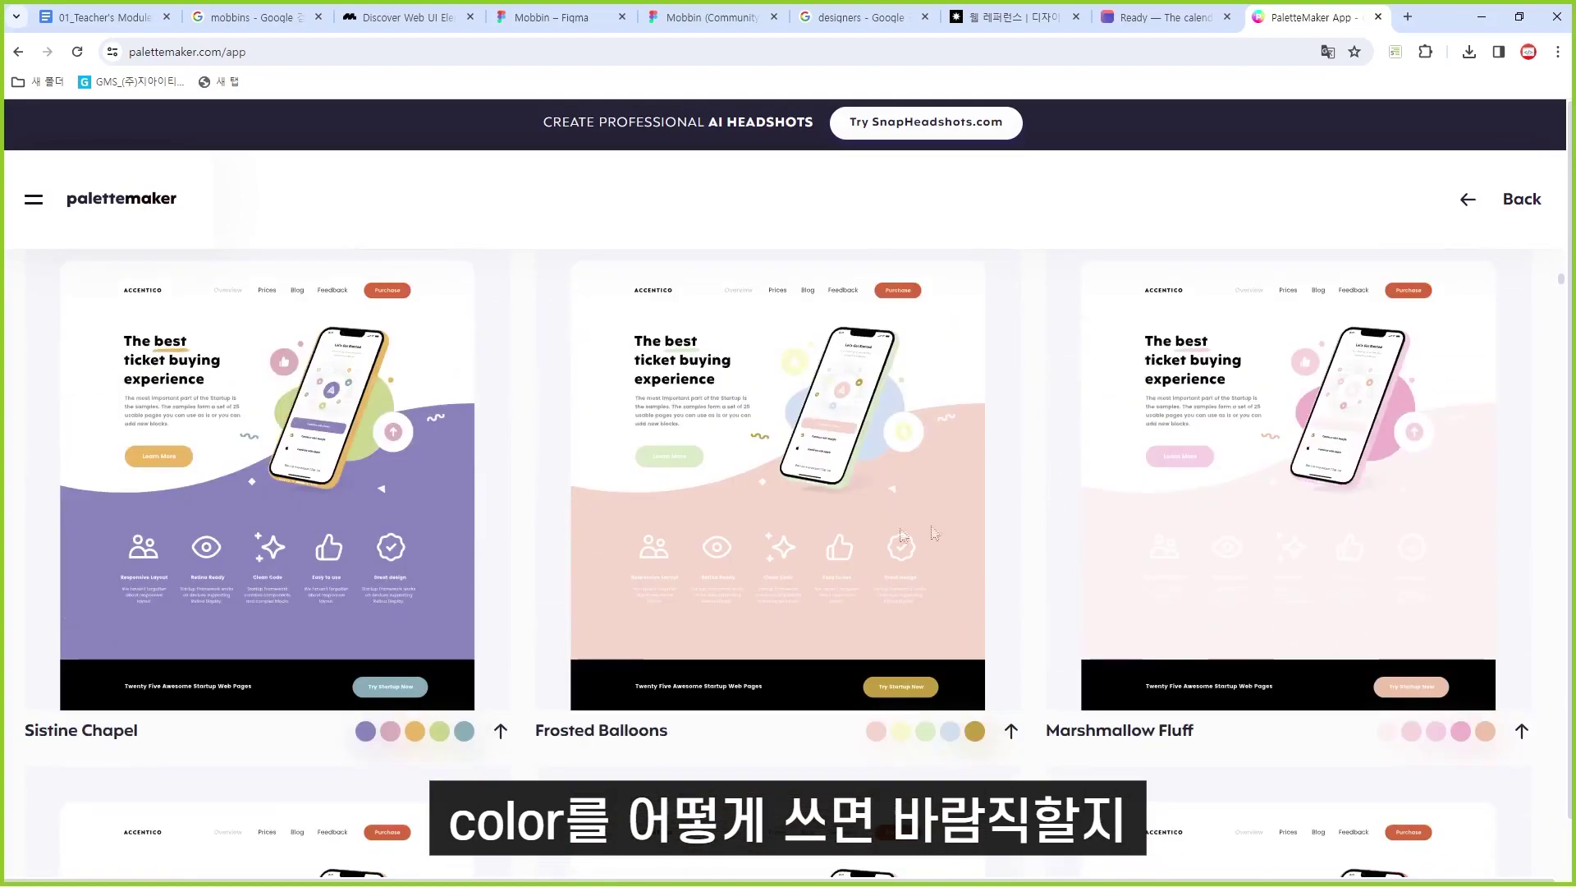
pyautogui.scroll(-4, 860, 554)
pyautogui.scroll(-4, 859, 554)
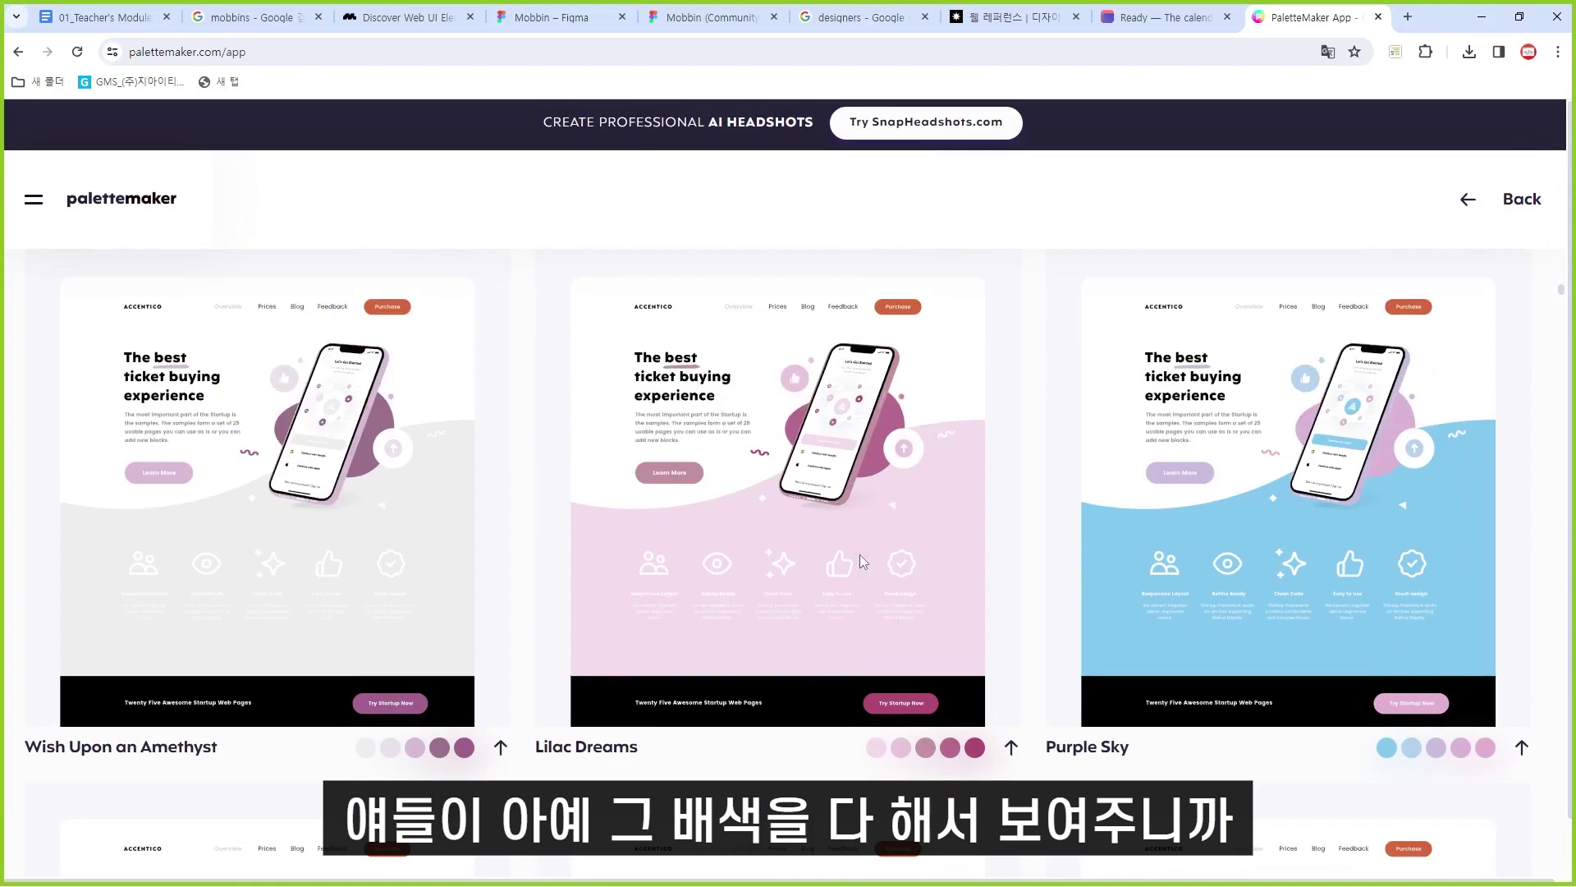
pyautogui.scroll(-2, 859, 554)
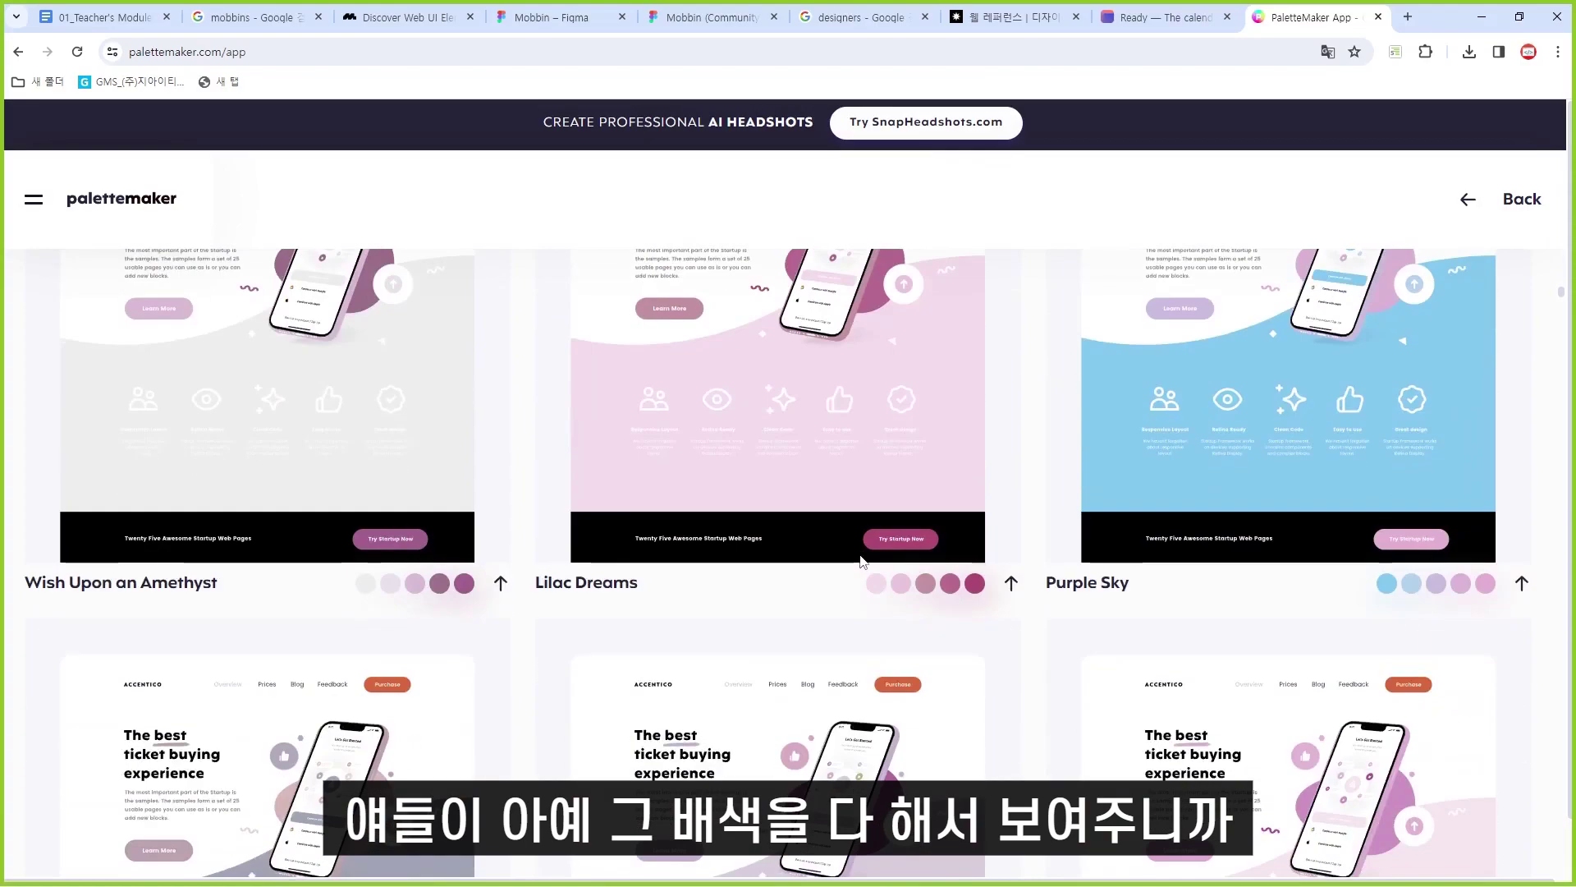
pyautogui.scroll(-5, 878, 557)
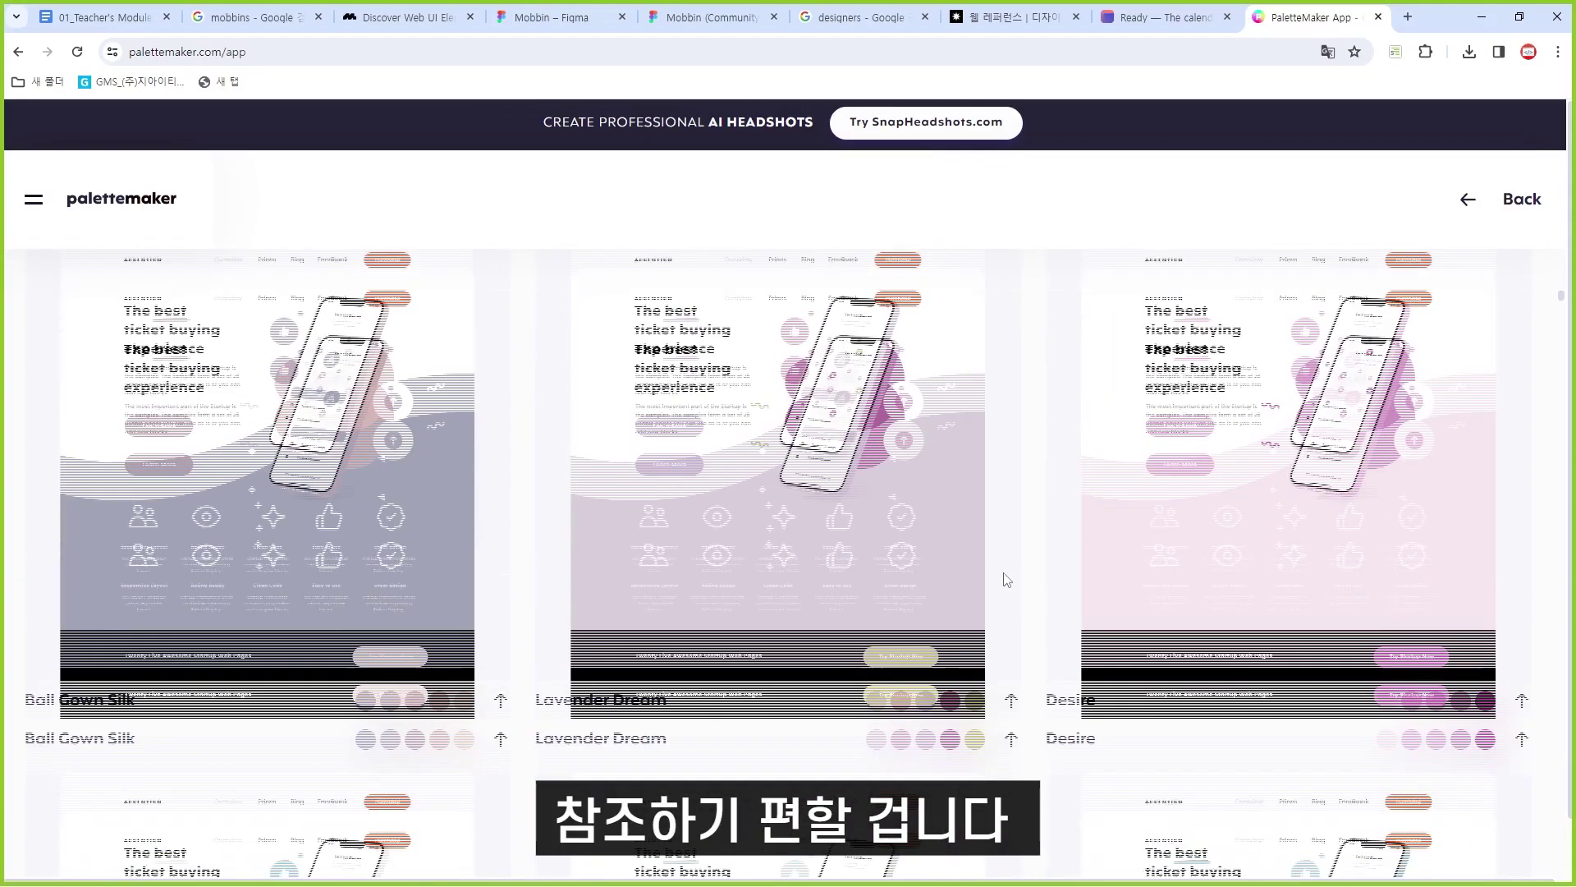